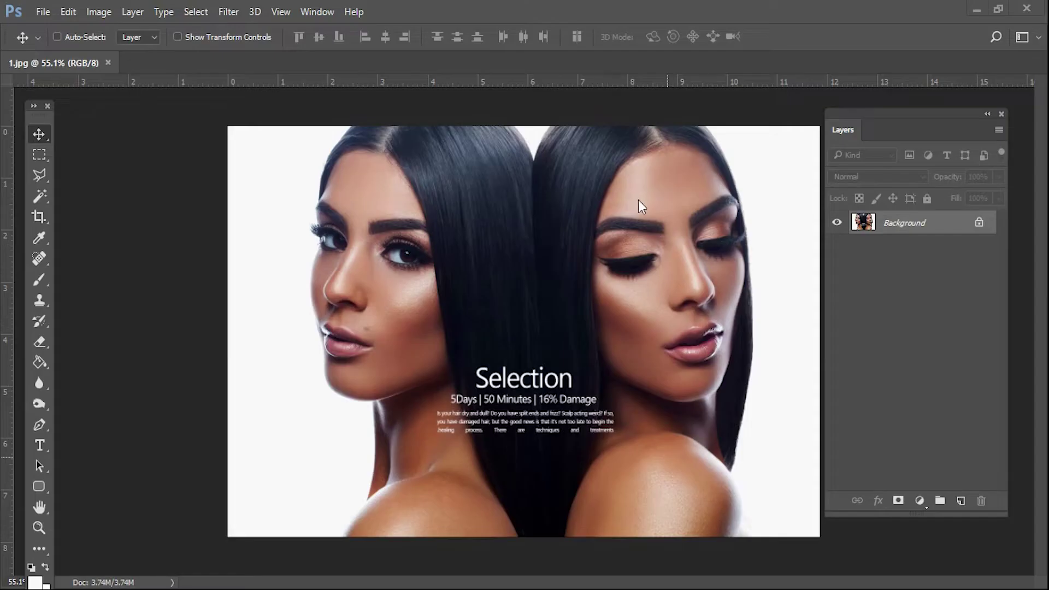
Zoom in on the portrait's text area and pick the Clone Stamp tool
{"action": "left_click", "coordinate": [40, 155]}
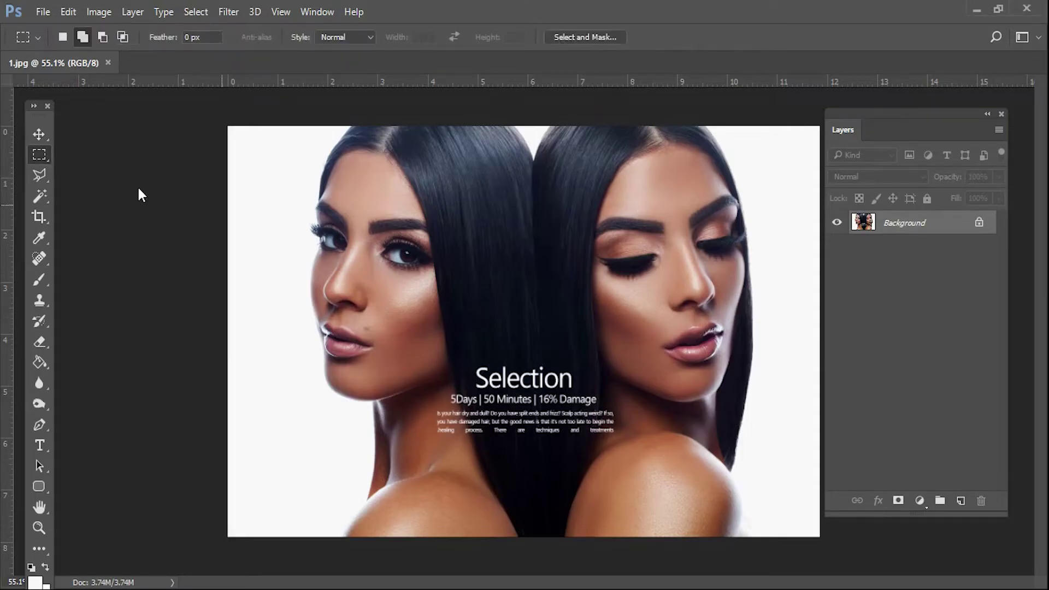
{"action": "left_click", "coordinate": [39, 136]}
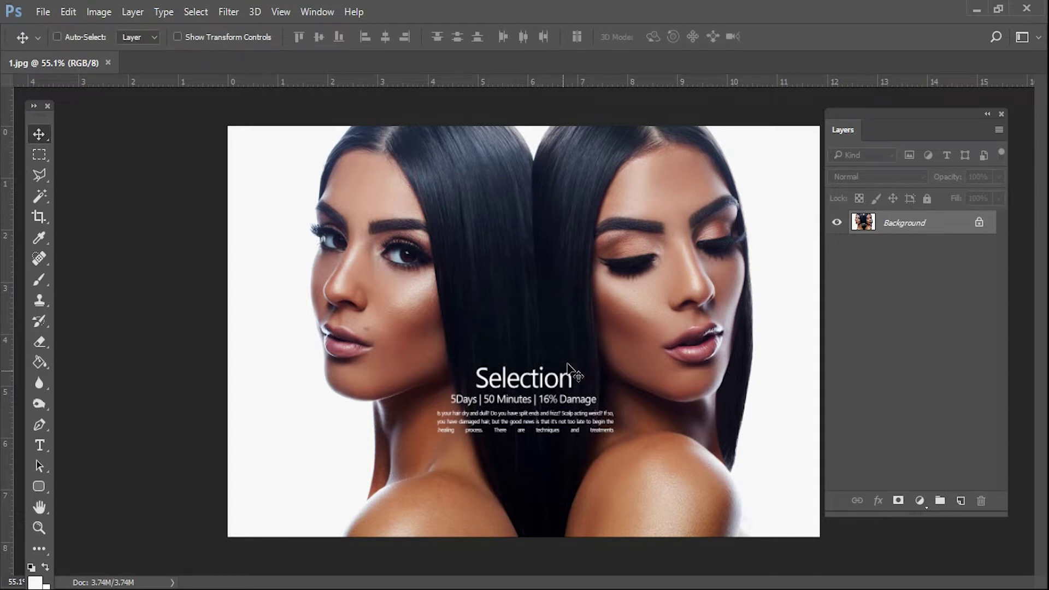
{"action": "scroll", "coordinate": [579, 355], "scroll_direction": "up", "scroll_amount": 2}
{"action": "scroll", "coordinate": [568, 383], "scroll_direction": "up", "scroll_amount": 2}
{"action": "scroll", "coordinate": [557, 399], "scroll_direction": "up", "scroll_amount": 1}
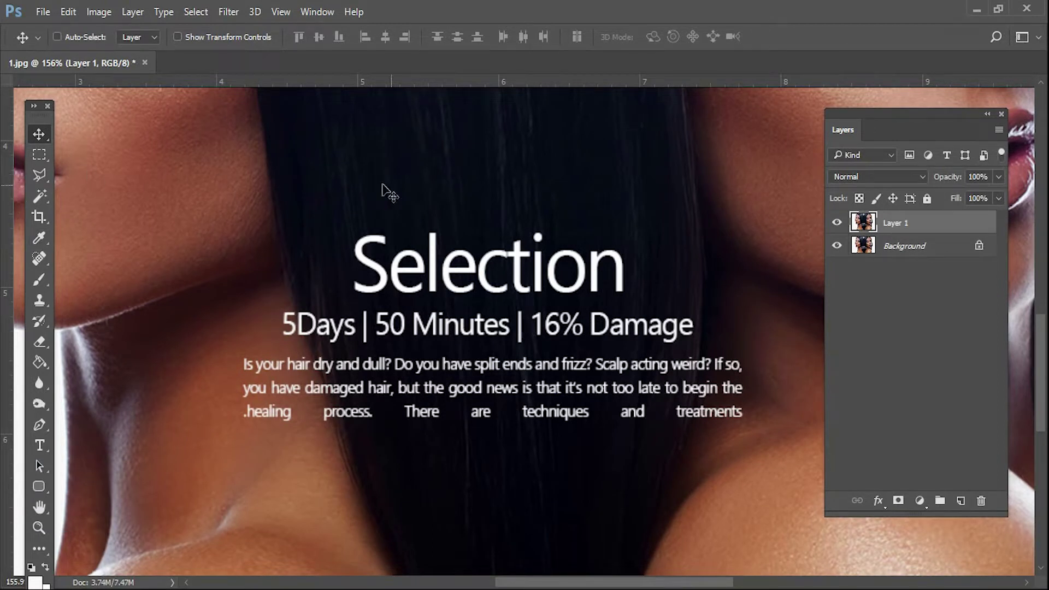
{"action": "key", "text": "s"}
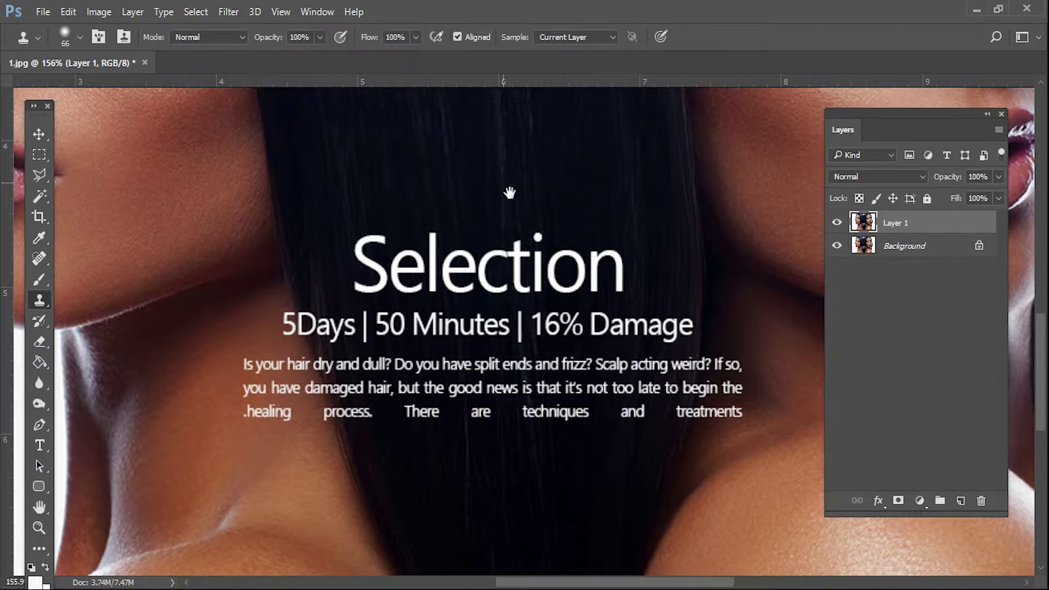
Set the Clone Stamp to a soft brush of about 59 px
{"action": "left_click_drag", "start_coordinate": [511, 188], "coordinate": [440, 262]}
{"action": "right_click", "coordinate": [533, 246]}
{"action": "left_click_drag", "start_coordinate": [608, 248], "coordinate": [605, 248]}
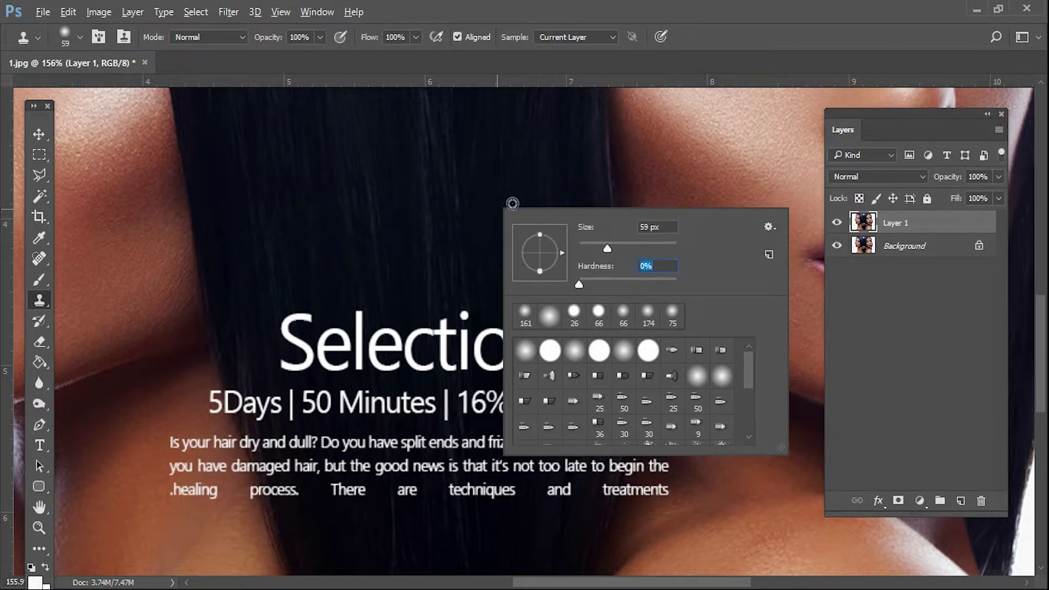
{"action": "key", "text": "Return"}
Clone hair over the end of 'Selection', the end of 'techniques', and 'and'
{"action": "mouse_move", "coordinate": [548, 308]}
{"action": "left_mouse_down"}
{"action": "mouse_move", "coordinate": [548, 397]}
{"action": "mouse_move", "coordinate": [514, 349]}
{"action": "left_mouse_up"}
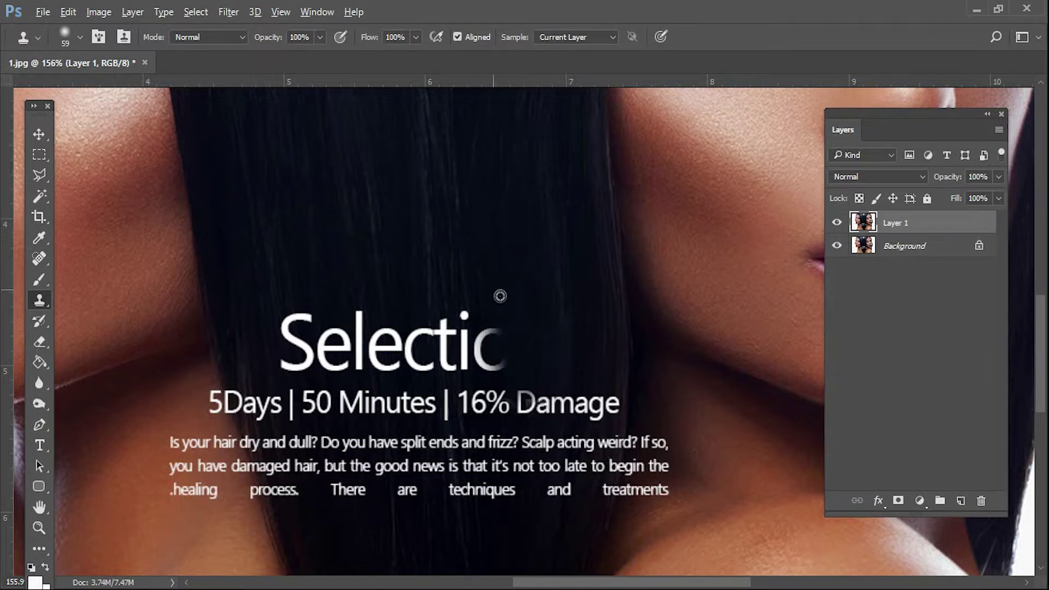
{"action": "mouse_move", "coordinate": [513, 387]}
{"action": "left_mouse_down"}
{"action": "mouse_move", "coordinate": [504, 352]}
{"action": "mouse_move", "coordinate": [518, 390]}
{"action": "left_mouse_up"}
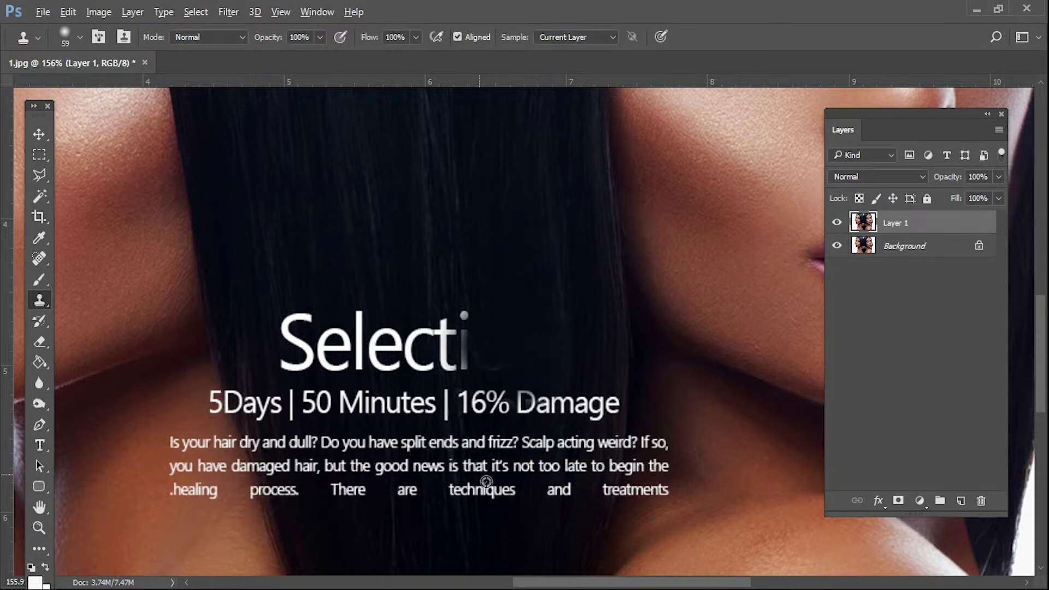
{"action": "scroll", "coordinate": [538, 419], "scroll_direction": "down", "scroll_amount": 5}
{"action": "scroll", "coordinate": [519, 284], "scroll_direction": "down", "scroll_amount": 2}
{"action": "mouse_move", "coordinate": [527, 384]}
{"action": "left_mouse_down"}
{"action": "mouse_move", "coordinate": [527, 339]}
{"action": "mouse_move", "coordinate": [525, 351]}
{"action": "mouse_move", "coordinate": [501, 305]}
{"action": "mouse_move", "coordinate": [524, 335]}
{"action": "mouse_move", "coordinate": [555, 320]}
{"action": "mouse_move", "coordinate": [555, 305]}
{"action": "left_mouse_up"}
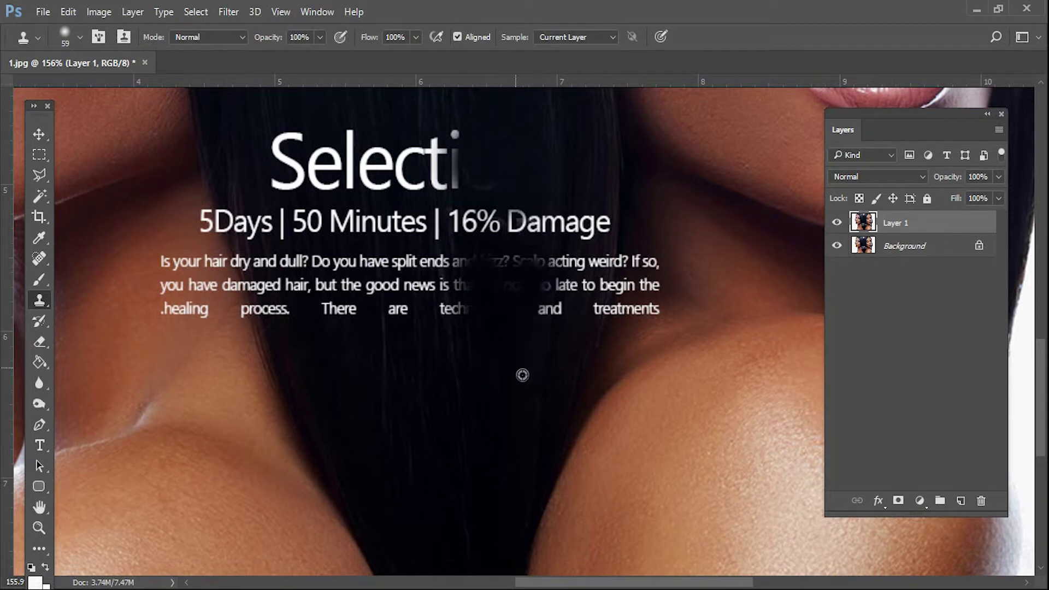
{"action": "left_click_drag", "start_coordinate": [568, 364], "coordinate": [574, 276]}
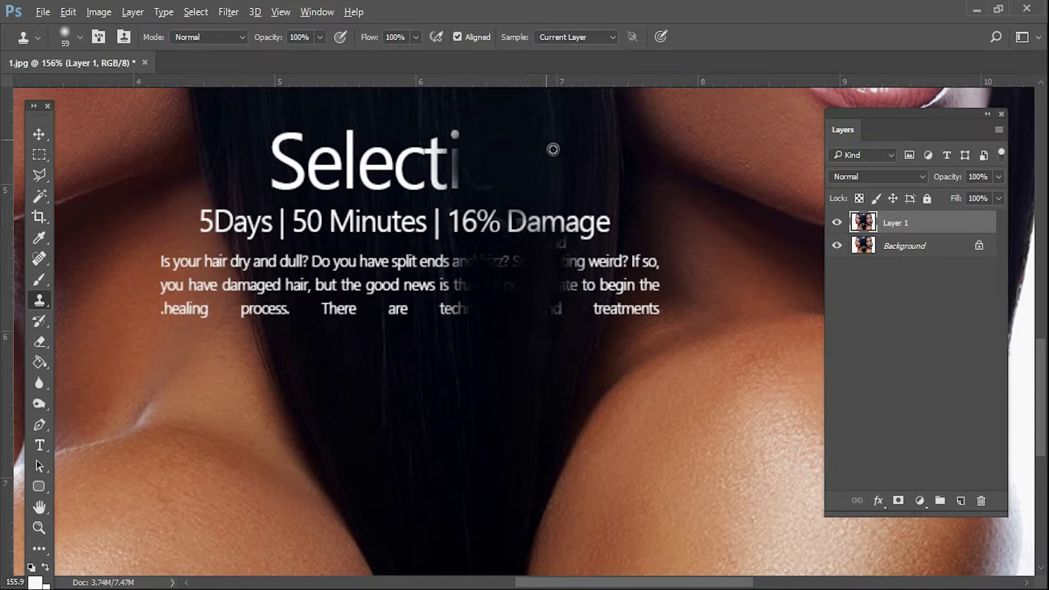
Sample fresh hair and cover 'Damage', part of 'weird', 'to' and 'we'
{"action": "left_click", "coordinate": [564, 164], "text": "alt"}
{"action": "mouse_move", "coordinate": [541, 226]}
{"action": "left_mouse_down"}
{"action": "mouse_move", "coordinate": [572, 258]}
{"action": "mouse_move", "coordinate": [562, 246]}
{"action": "mouse_move", "coordinate": [538, 282]}
{"action": "left_mouse_up"}
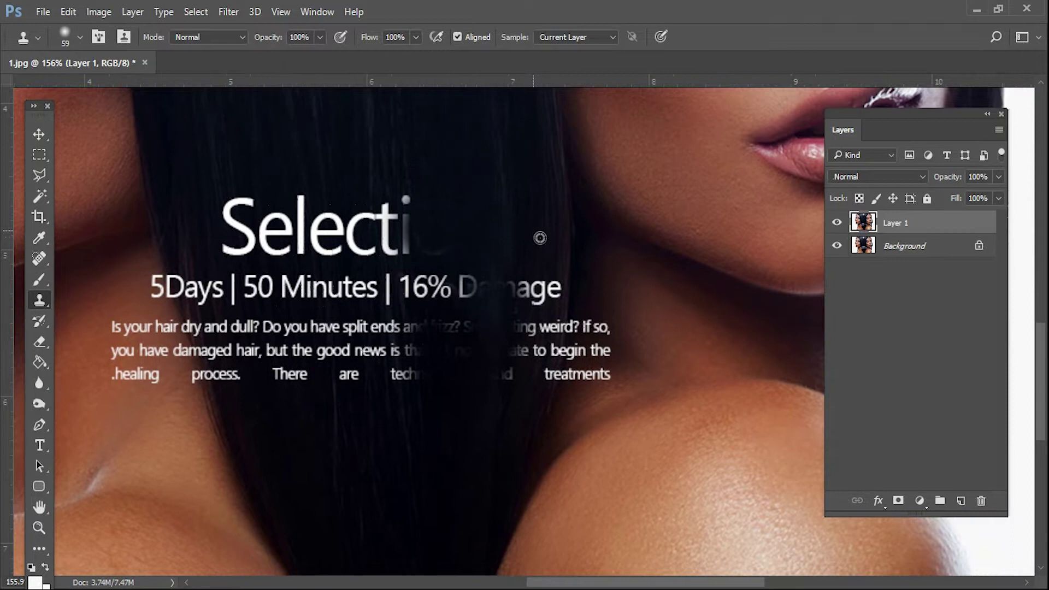
{"action": "left_click_drag", "start_coordinate": [561, 326], "coordinate": [559, 334]}
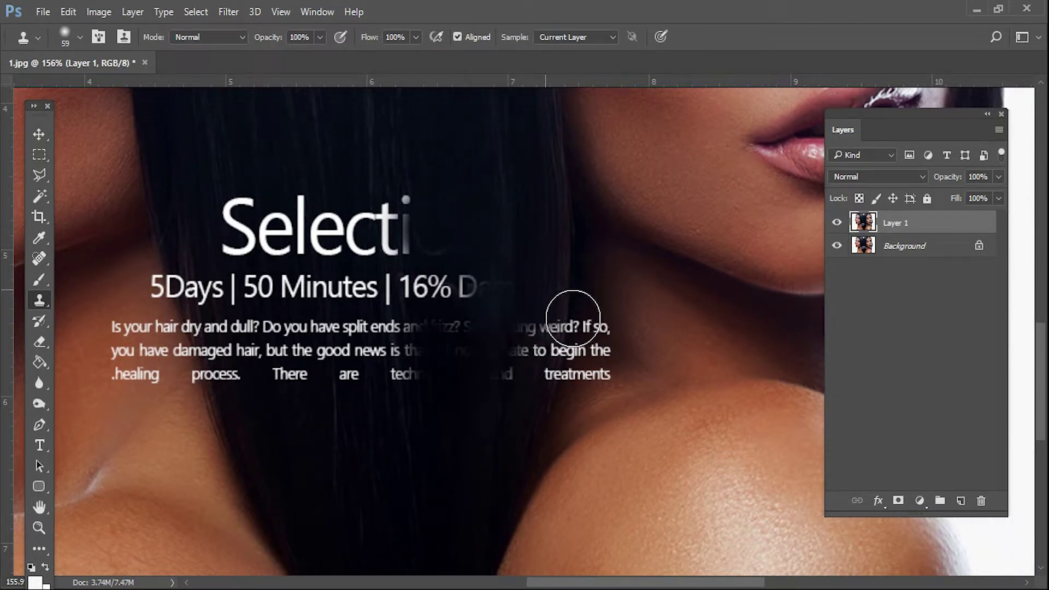
{"action": "left_click_drag", "start_coordinate": [558, 323], "coordinate": [536, 388]}
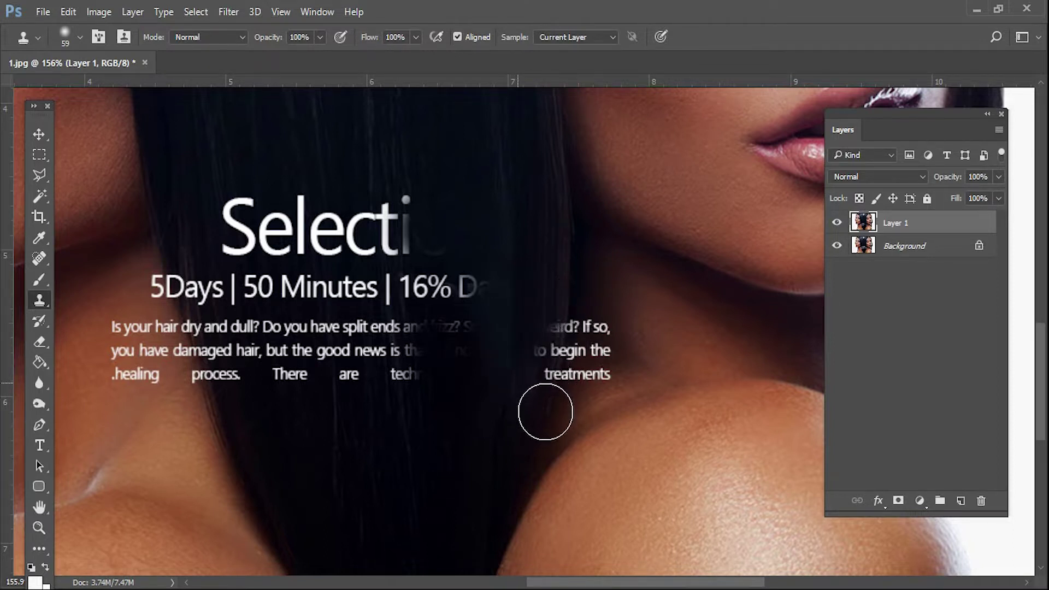
{"action": "mouse_move", "coordinate": [553, 407]}
{"action": "left_mouse_down"}
{"action": "mouse_move", "coordinate": [567, 364]}
{"action": "mouse_move", "coordinate": [554, 415]}
{"action": "left_mouse_up"}
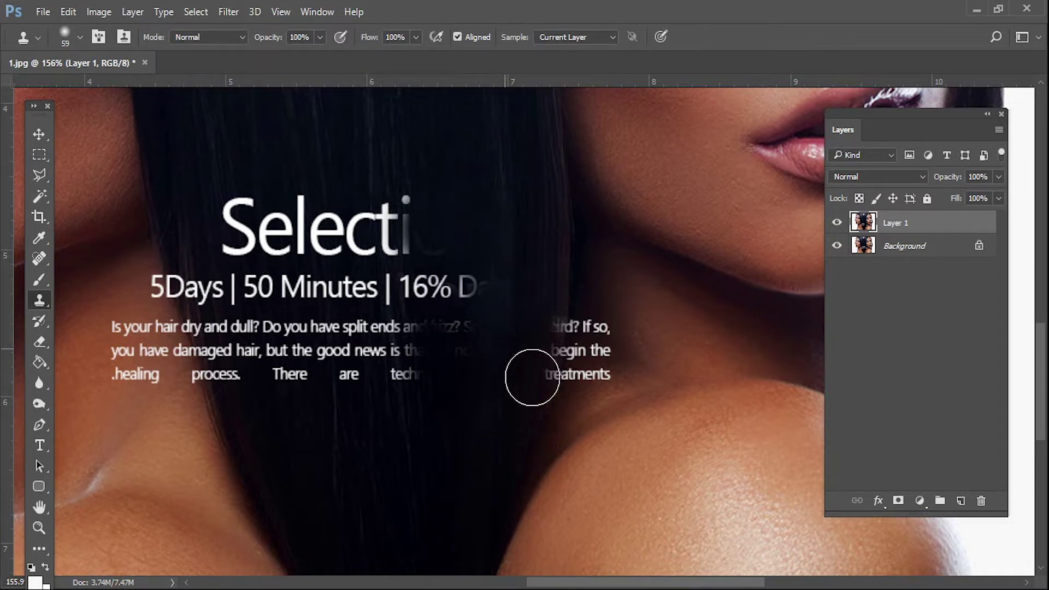
{"action": "scroll", "coordinate": [392, 438], "scroll_direction": "down", "scroll_amount": 3, "text": "alt"}
Clone hair over the middle of the body text and 'Do you have'
{"action": "scroll", "coordinate": [392, 437], "scroll_direction": "up", "scroll_amount": 1, "text": "alt"}
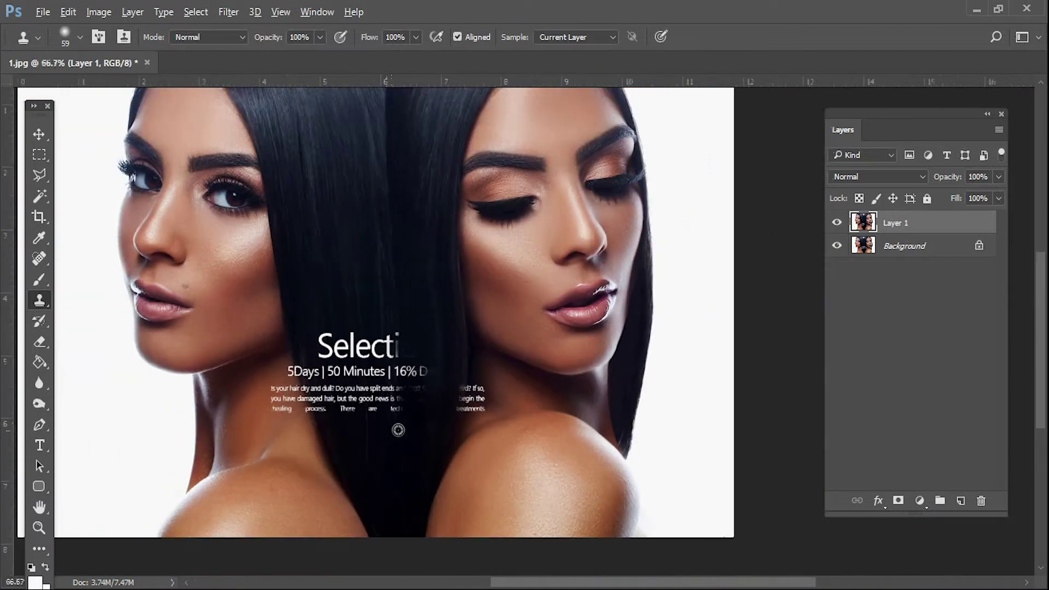
{"action": "scroll", "coordinate": [411, 424], "scroll_direction": "up", "scroll_amount": 1, "text": "alt"}
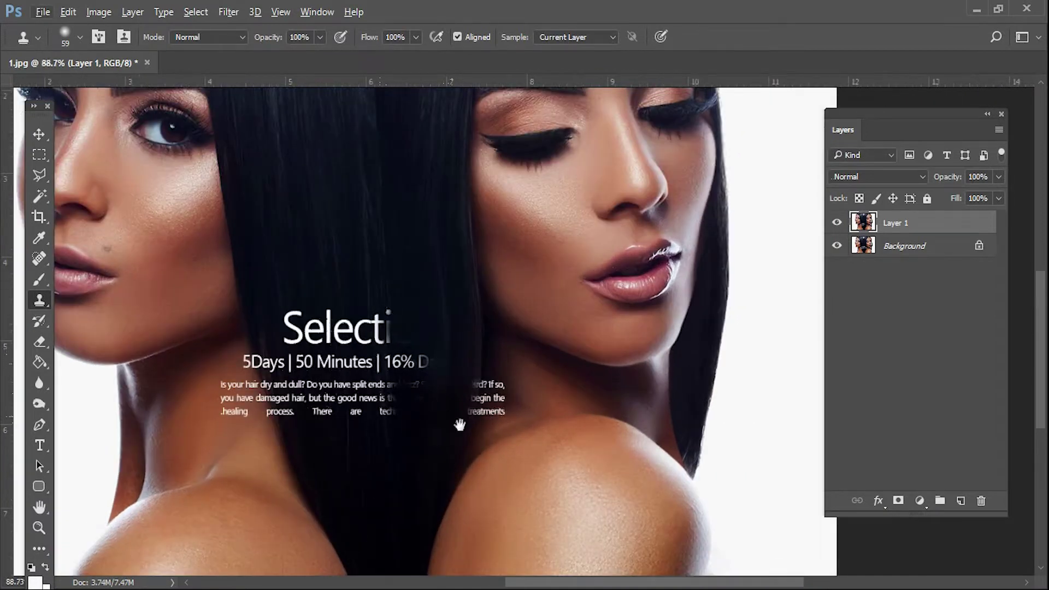
{"action": "left_click_drag", "start_coordinate": [460, 425], "coordinate": [481, 445]}
{"action": "scroll", "coordinate": [424, 457], "scroll_direction": "up", "scroll_amount": 2, "text": "alt"}
{"action": "scroll", "coordinate": [422, 481], "scroll_direction": "up", "scroll_amount": 1, "text": "alt"}
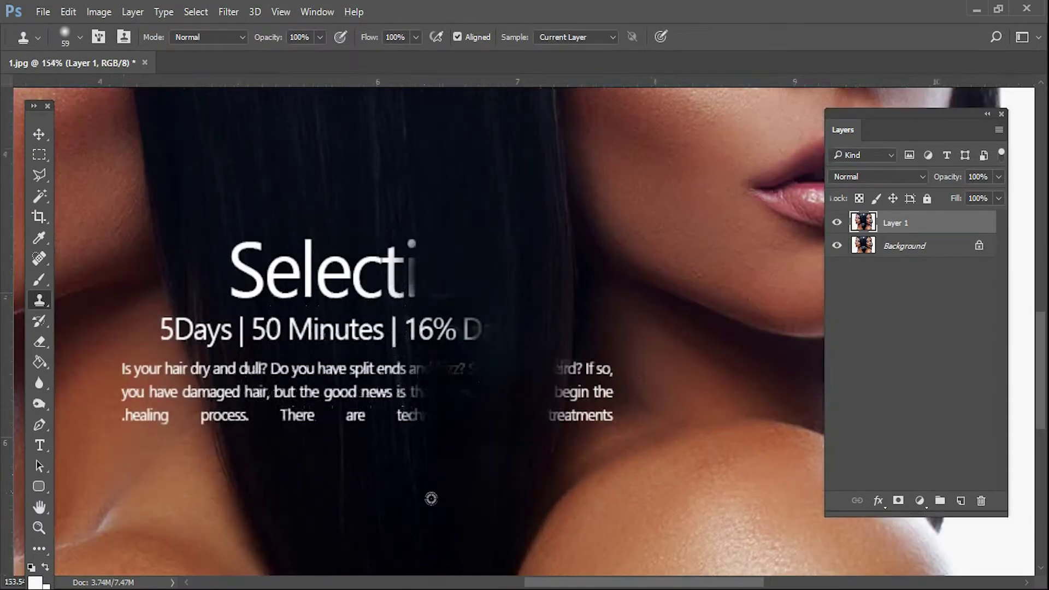
{"action": "mouse_move", "coordinate": [445, 439]}
{"action": "left_mouse_down"}
{"action": "mouse_move", "coordinate": [431, 402]}
{"action": "mouse_move", "coordinate": [407, 389]}
{"action": "mouse_move", "coordinate": [391, 396]}
{"action": "mouse_move", "coordinate": [386, 463]}
{"action": "mouse_move", "coordinate": [310, 445]}
{"action": "mouse_move", "coordinate": [394, 439]}
{"action": "left_mouse_up"}
{"action": "mouse_move", "coordinate": [383, 402]}
{"action": "left_mouse_down"}
{"action": "mouse_move", "coordinate": [313, 412]}
{"action": "mouse_move", "coordinate": [388, 412]}
{"action": "mouse_move", "coordinate": [368, 448]}
{"action": "left_mouse_up"}
{"action": "mouse_move", "coordinate": [453, 395]}
{"action": "left_mouse_down"}
{"action": "mouse_move", "coordinate": [506, 404]}
{"action": "mouse_move", "coordinate": [508, 424]}
{"action": "left_mouse_up"}
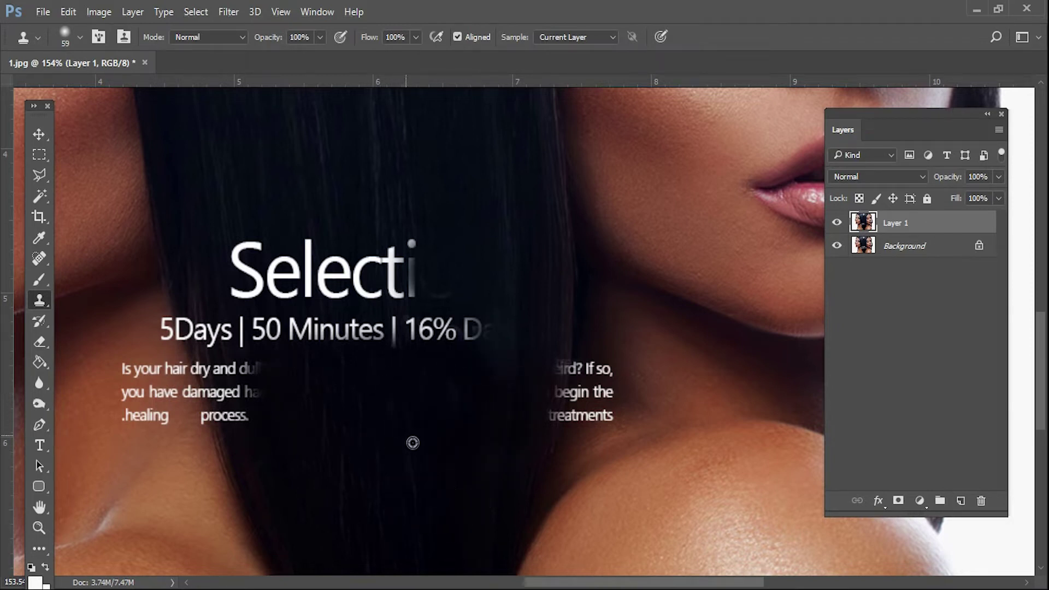
{"action": "left_click_drag", "start_coordinate": [435, 480], "coordinate": [498, 460]}
Cover the tagline middle, 'Minutes | 16%', and the remaining title letters with hair
{"action": "left_click", "coordinate": [419, 394], "text": "alt"}
{"action": "left_click_drag", "start_coordinate": [429, 375], "coordinate": [498, 372]}
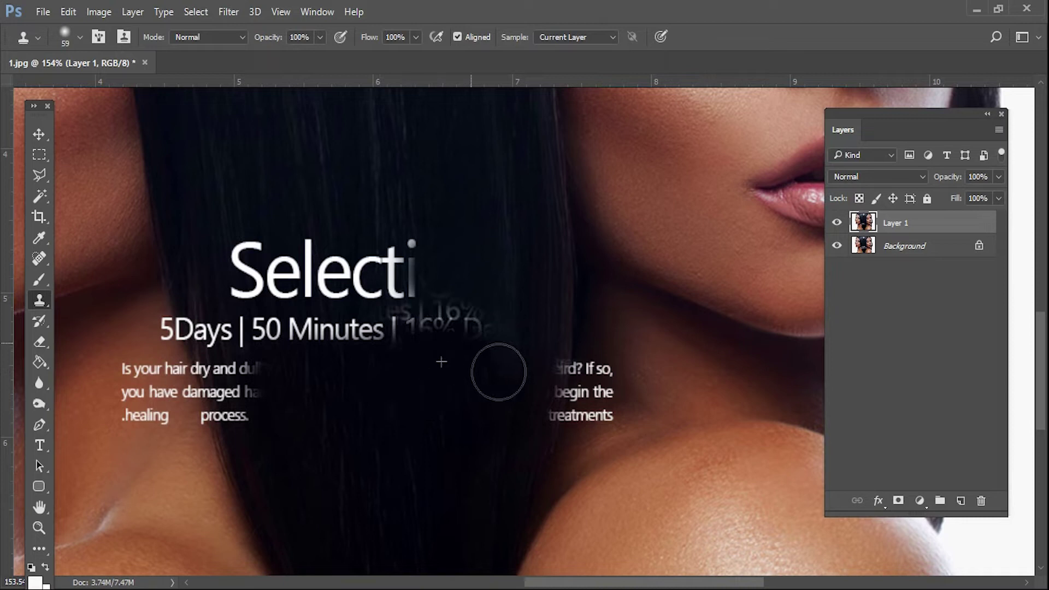
{"action": "left_click", "coordinate": [406, 363], "text": "alt"}
{"action": "left_click_drag", "start_coordinate": [407, 371], "coordinate": [314, 380]}
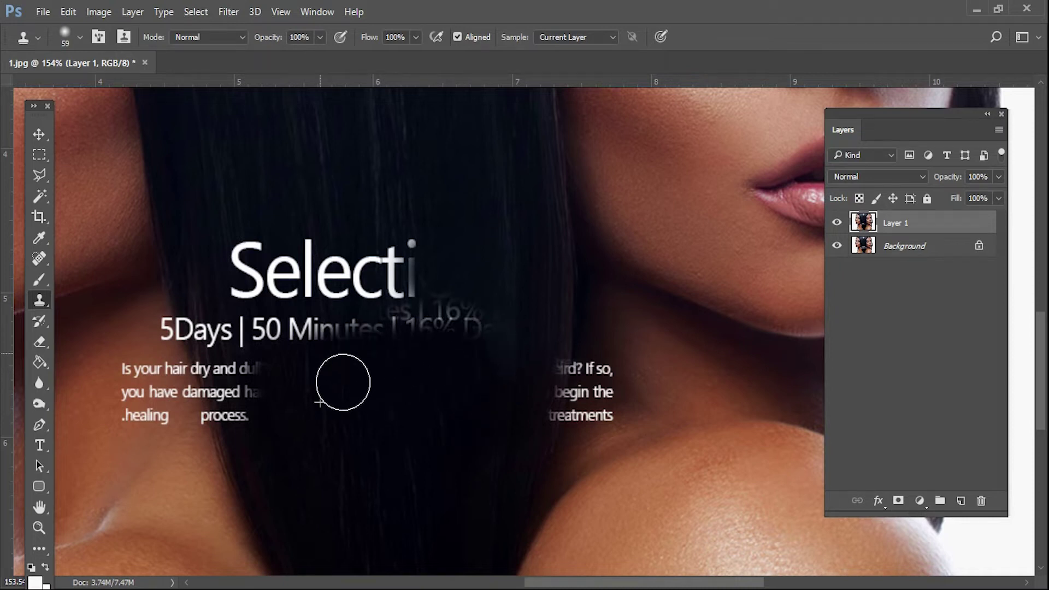
{"action": "left_click", "coordinate": [254, 181], "text": "alt"}
{"action": "mouse_move", "coordinate": [246, 276]}
{"action": "left_mouse_down"}
{"action": "mouse_move", "coordinate": [303, 290]}
{"action": "mouse_move", "coordinate": [422, 285]}
{"action": "mouse_move", "coordinate": [315, 298]}
{"action": "mouse_move", "coordinate": [258, 327]}
{"action": "mouse_move", "coordinate": [462, 322]}
{"action": "mouse_move", "coordinate": [431, 450]}
{"action": "mouse_move", "coordinate": [413, 468]}
{"action": "mouse_move", "coordinate": [377, 453]}
{"action": "left_mouse_up"}
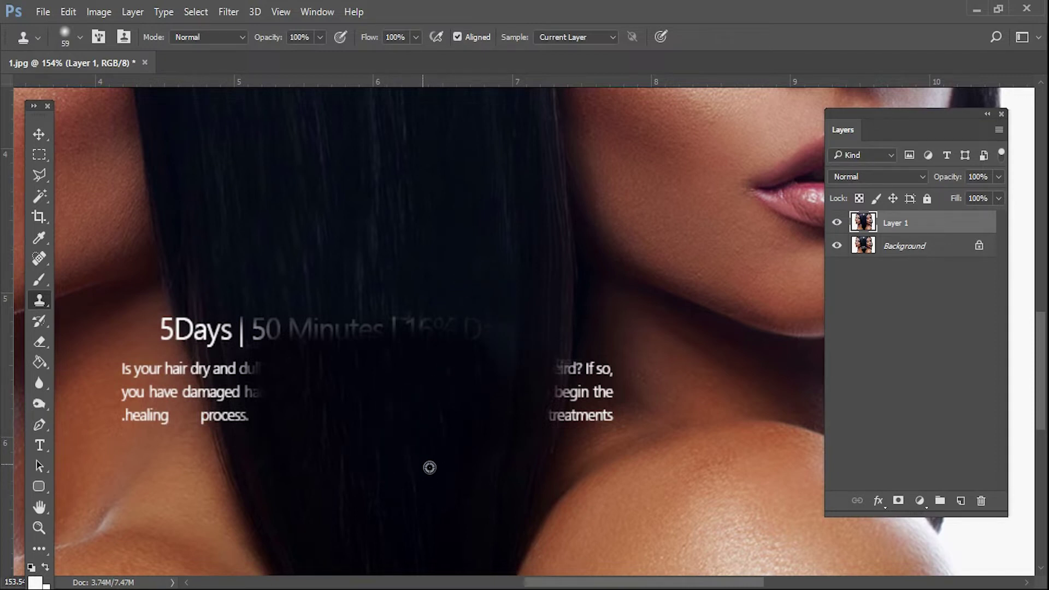
Cover parts of '5Days' and 'dry' with hair, then enlarge the brush to 193 px
{"action": "scroll", "coordinate": [456, 328], "scroll_direction": "left", "scroll_amount": 5}
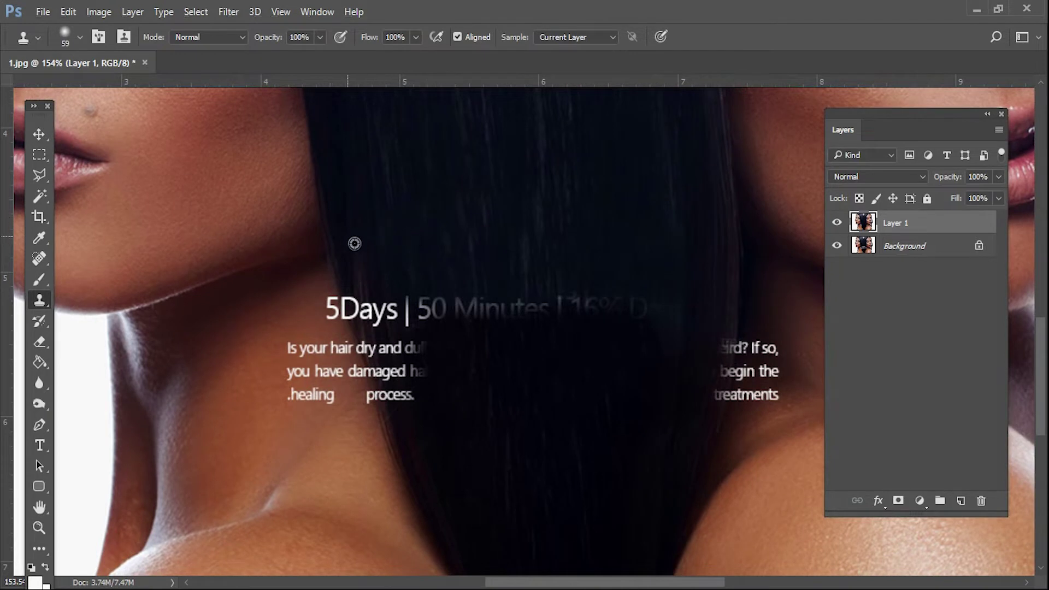
{"action": "mouse_move", "coordinate": [399, 310]}
{"action": "left_mouse_down"}
{"action": "mouse_move", "coordinate": [375, 305]}
{"action": "mouse_move", "coordinate": [382, 330]}
{"action": "mouse_move", "coordinate": [409, 348]}
{"action": "mouse_move", "coordinate": [488, 342]}
{"action": "left_mouse_up"}
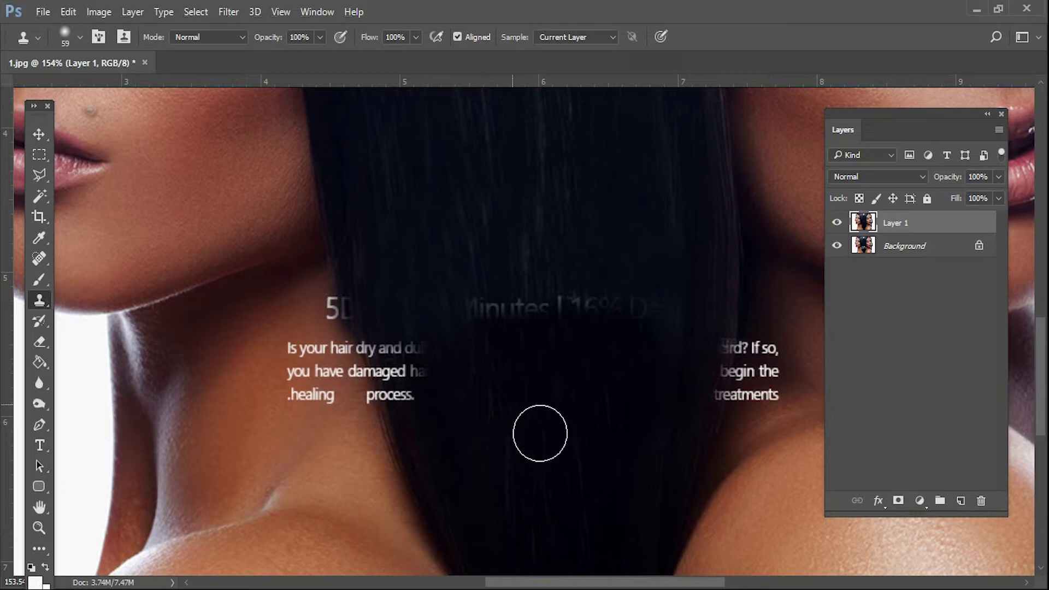
{"action": "right_click", "coordinate": [535, 441]}
{"action": "left_click_drag", "start_coordinate": [624, 383], "coordinate": [668, 383]}
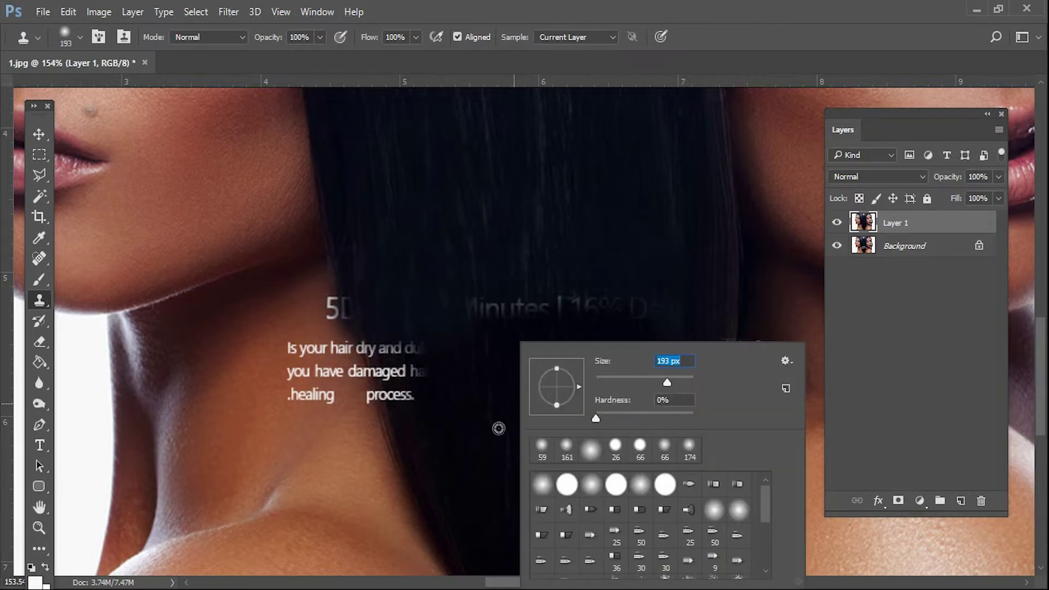
Set the brush to 152 px and clone hair over 'Minu', 'dull' and 'ha'
{"action": "key", "text": "Return"}
{"action": "right_click", "coordinate": [533, 443]}
{"action": "left_click", "coordinate": [658, 381]}
{"action": "key", "text": "Return"}
{"action": "mouse_move", "coordinate": [537, 407]}
{"action": "left_mouse_down"}
{"action": "mouse_move", "coordinate": [496, 381]}
{"action": "mouse_move", "coordinate": [532, 441]}
{"action": "mouse_move", "coordinate": [610, 437]}
{"action": "mouse_move", "coordinate": [632, 375]}
{"action": "mouse_move", "coordinate": [602, 358]}
{"action": "mouse_move", "coordinate": [637, 379]}
{"action": "mouse_move", "coordinate": [682, 371]}
{"action": "left_mouse_up"}
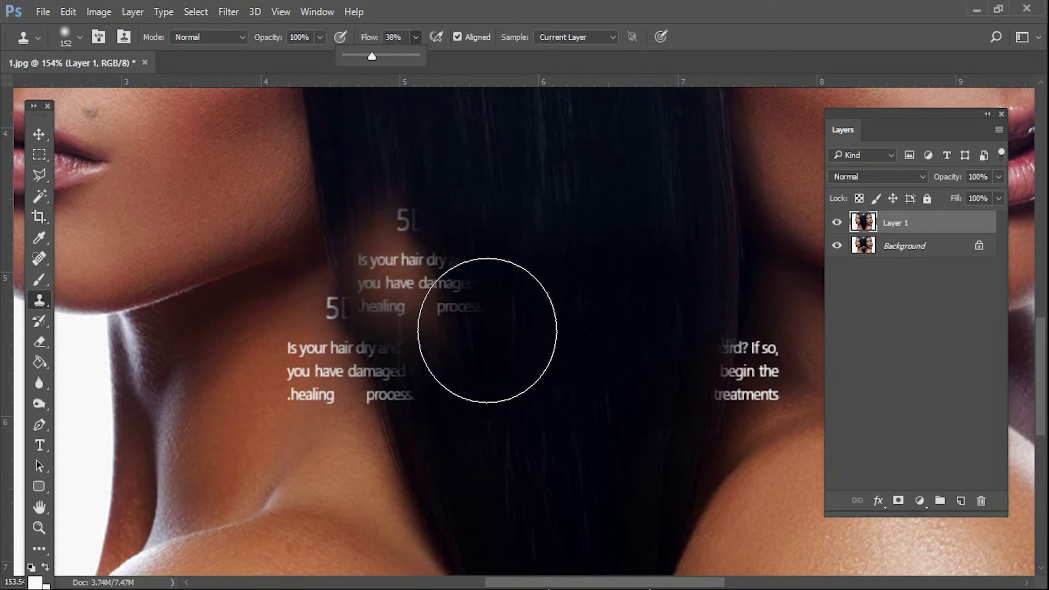
At 38% flow, clone hair over the right-hand body text and below it
{"action": "left_click", "coordinate": [479, 333]}
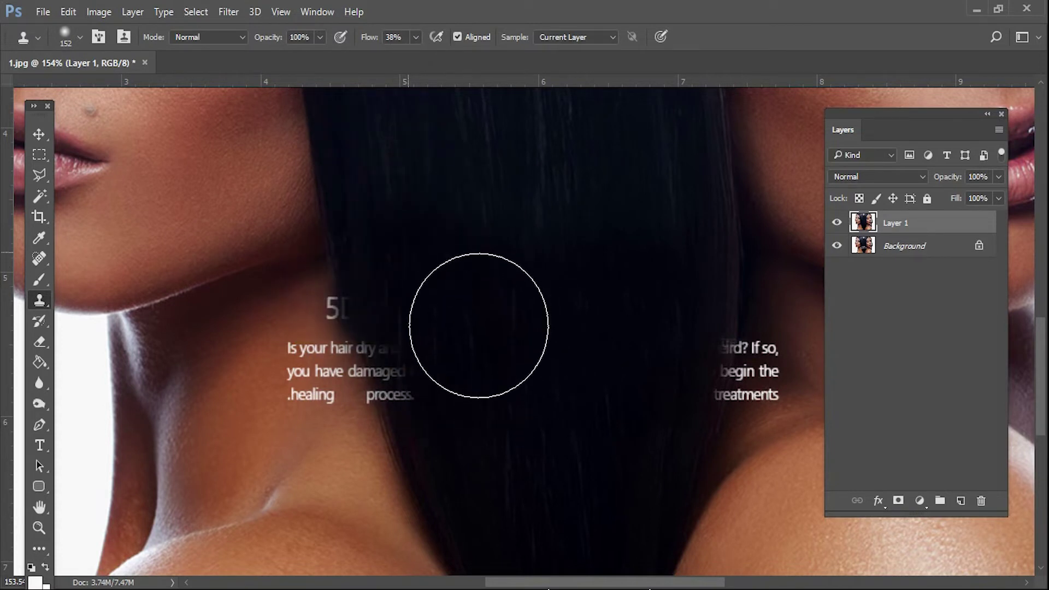
{"action": "left_click_drag", "start_coordinate": [539, 321], "coordinate": [642, 269]}
{"action": "mouse_move", "coordinate": [618, 424]}
{"action": "left_mouse_down"}
{"action": "mouse_move", "coordinate": [608, 342]}
{"action": "mouse_move", "coordinate": [637, 295]}
{"action": "mouse_move", "coordinate": [630, 398]}
{"action": "mouse_move", "coordinate": [686, 377]}
{"action": "mouse_move", "coordinate": [691, 257]}
{"action": "mouse_move", "coordinate": [697, 285]}
{"action": "left_mouse_up"}
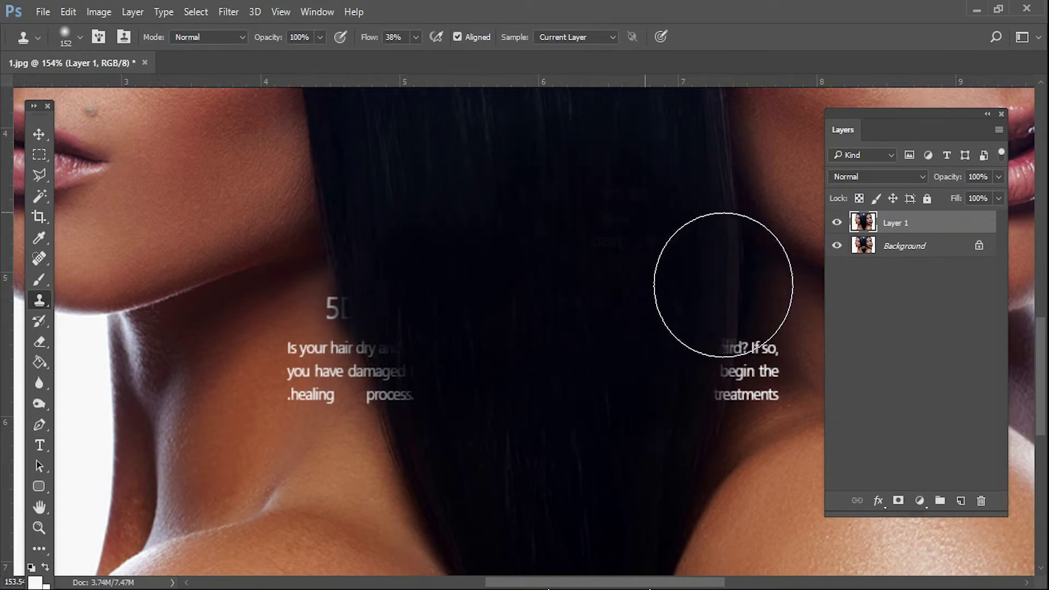
{"action": "left_click_drag", "start_coordinate": [525, 437], "coordinate": [596, 570]}
{"action": "key", "text": "ctrl+z"}
Undo stray skin-coloured patches on the hair and duplicate Layer 1 as Layer 1 copy
{"action": "scroll", "coordinate": [536, 484], "scroll_direction": "down", "scroll_amount": 1, "text": "alt"}
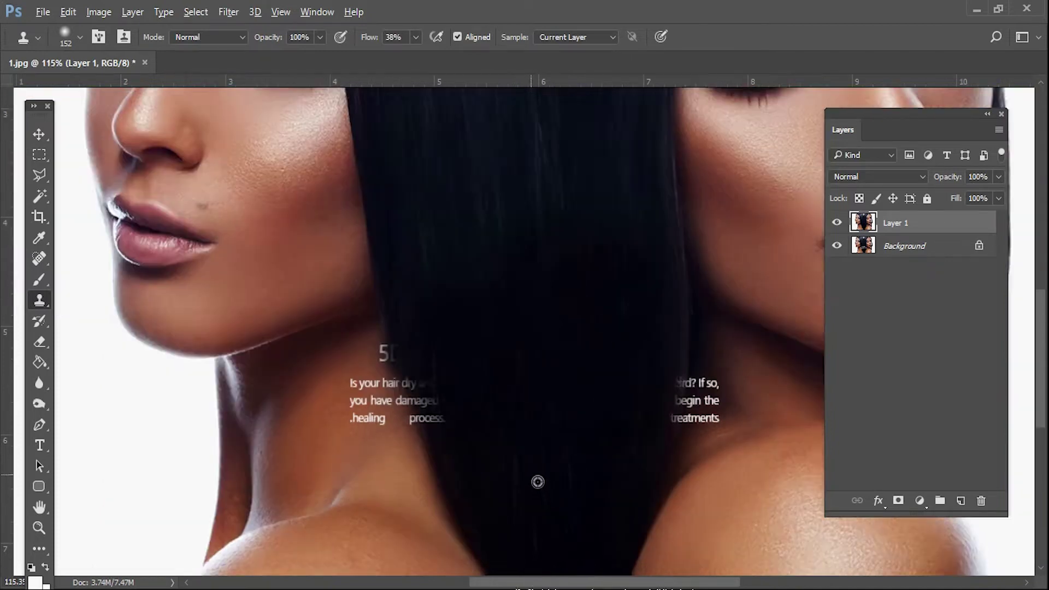
{"action": "scroll", "coordinate": [536, 484], "scroll_direction": "down", "scroll_amount": 1, "text": "alt"}
{"action": "scroll", "coordinate": [533, 482], "scroll_direction": "down", "scroll_amount": 1, "text": "alt"}
{"action": "scroll", "coordinate": [530, 481], "scroll_direction": "down", "scroll_amount": 1, "text": "alt"}
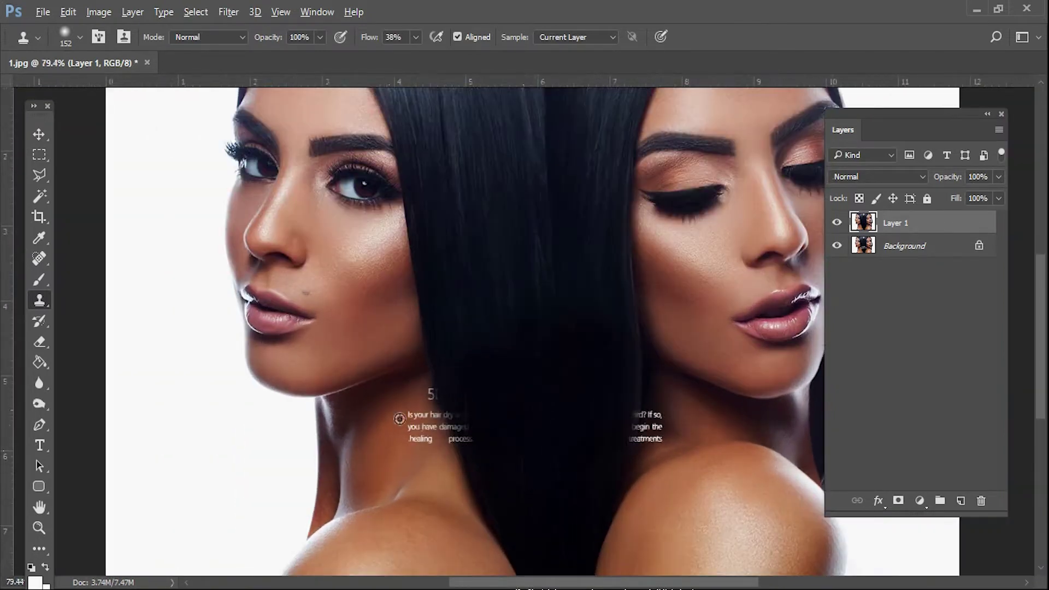
{"action": "scroll", "coordinate": [481, 382], "scroll_direction": "up", "scroll_amount": 2, "text": "alt"}
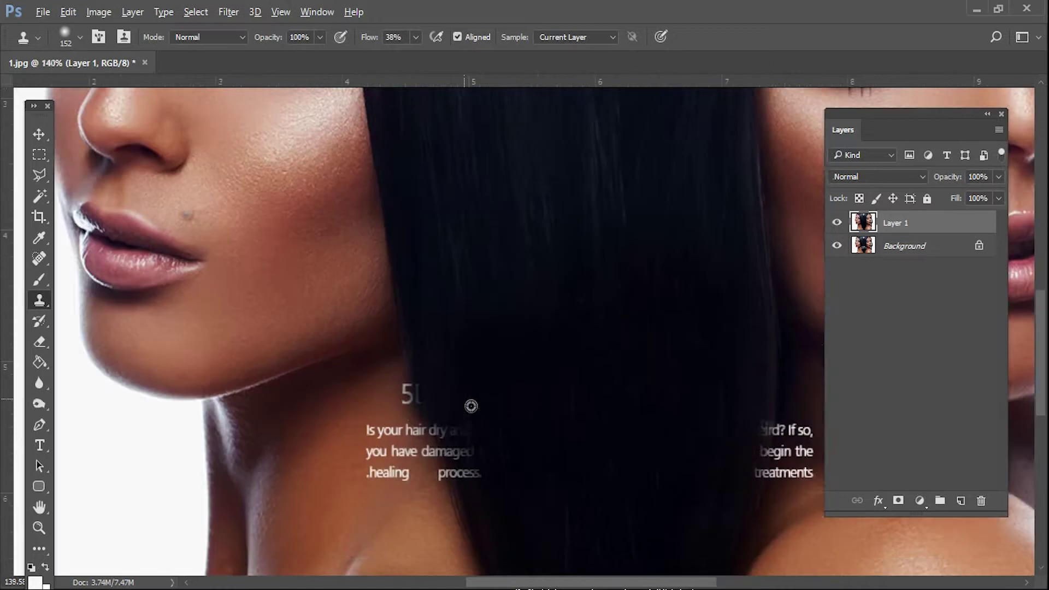
{"action": "scroll", "coordinate": [471, 403], "scroll_direction": "up", "scroll_amount": 2, "text": "alt"}
{"action": "mouse_move", "coordinate": [471, 403]}
{"action": "left_mouse_down"}
{"action": "mouse_move", "coordinate": [495, 307]}
{"action": "mouse_move", "coordinate": [562, 469]}
{"action": "left_mouse_up"}
{"action": "key", "text": "ctrl+z"}
{"action": "scroll", "coordinate": [506, 403], "scroll_direction": "up", "scroll_amount": 1, "text": "alt"}
{"action": "scroll", "coordinate": [468, 405], "scroll_direction": "up", "scroll_amount": 1, "text": "alt"}
{"action": "left_click_drag", "start_coordinate": [481, 416], "coordinate": [655, 502]}
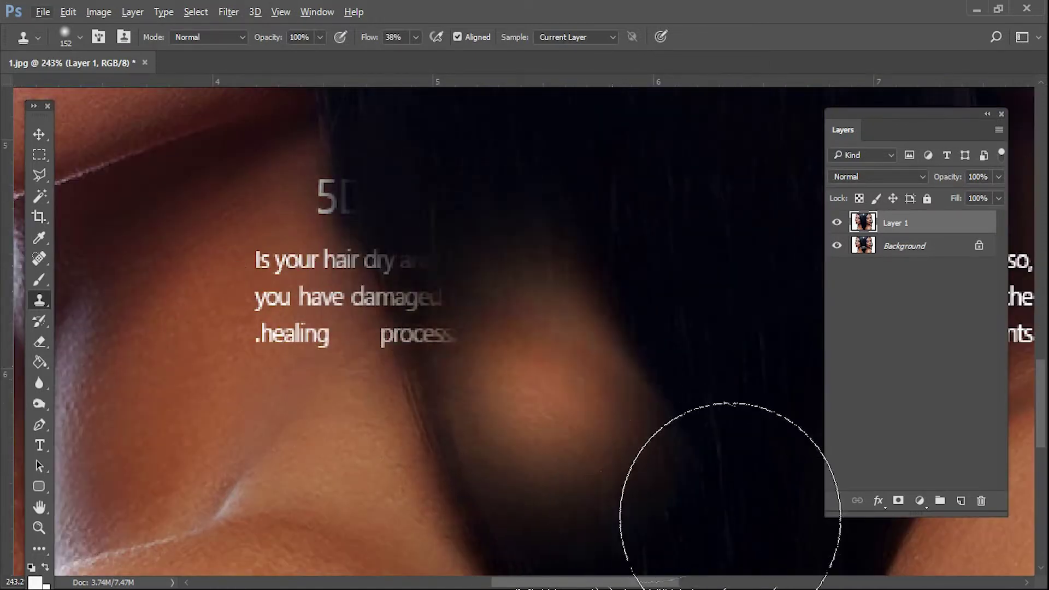
{"action": "key", "text": "ctrl+z"}
{"action": "key", "text": "ctrl+j"}
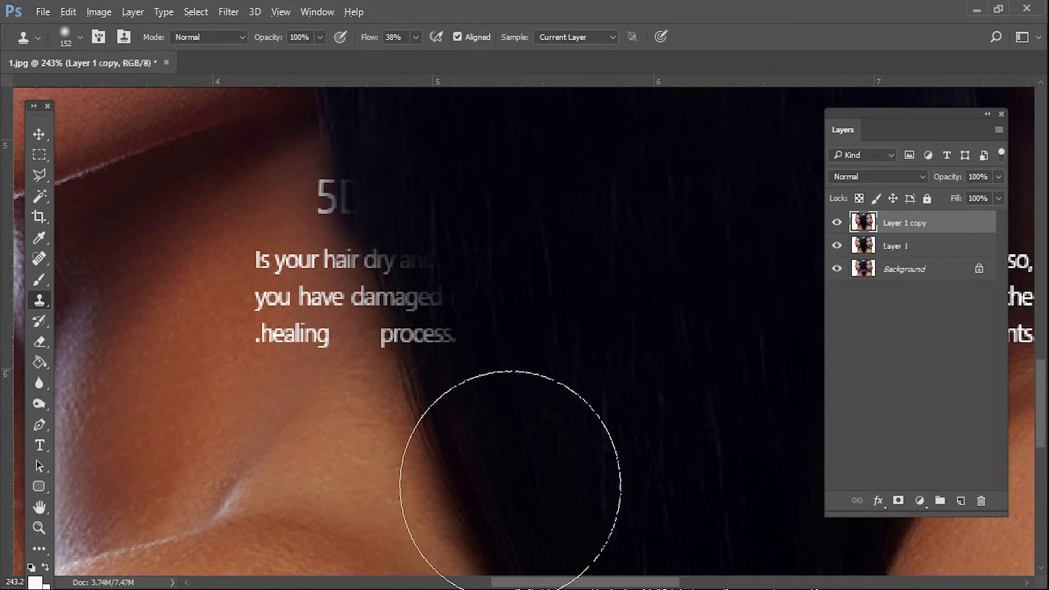
Set the Clone Stamp brush to 92 px with 91% flow
{"action": "right_click", "coordinate": [513, 452]}
{"action": "left_click_drag", "start_coordinate": [720, 383], "coordinate": [711, 383]}
{"action": "key", "text": "Return"}
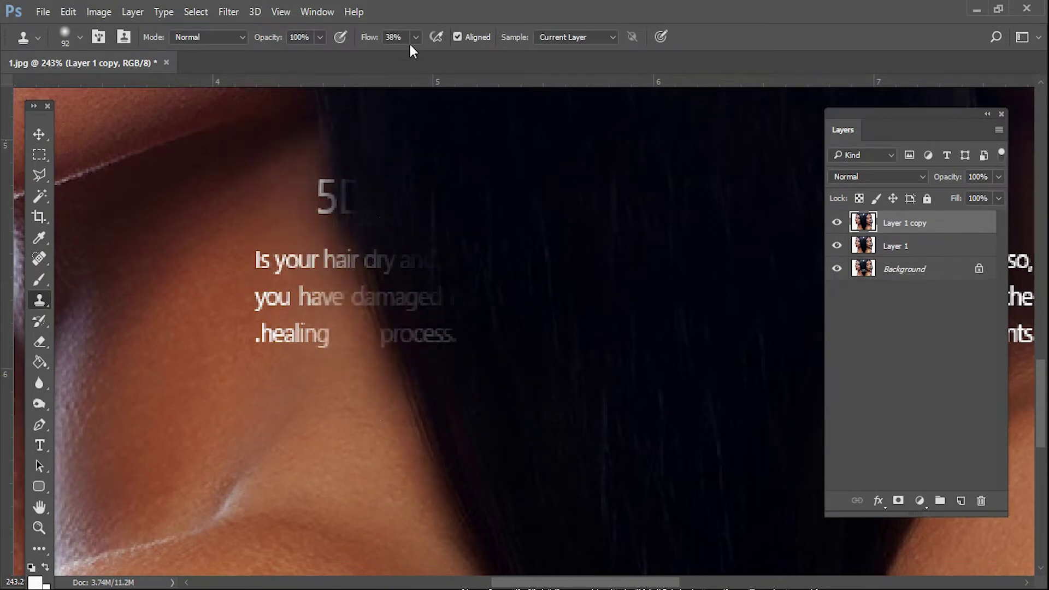
{"action": "left_click_drag", "start_coordinate": [452, 59], "coordinate": [453, 56]}
Clone hair over faint leftover letters and part of the '.healing' text
{"action": "left_click", "coordinate": [442, 370]}
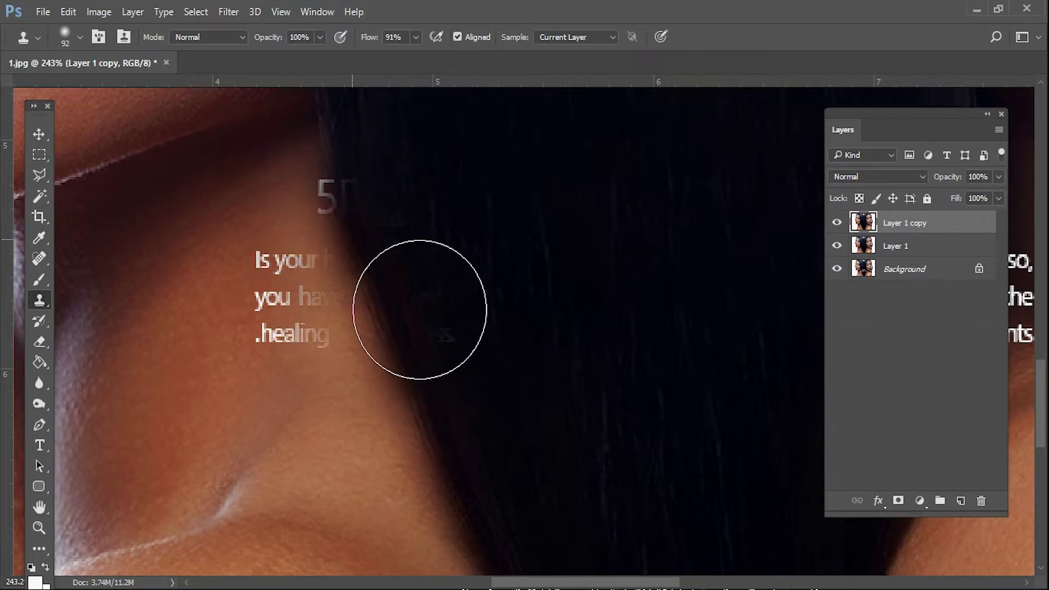
{"action": "left_click", "coordinate": [418, 287]}
{"action": "left_click_drag", "start_coordinate": [418, 288], "coordinate": [429, 280]}
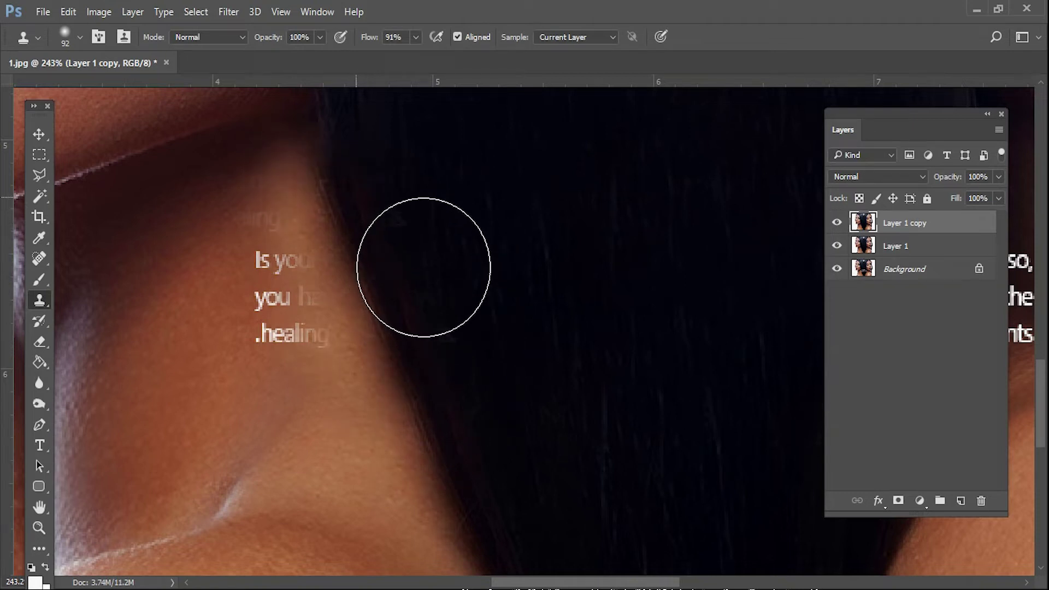
{"action": "mouse_move", "coordinate": [386, 410]}
{"action": "left_mouse_down"}
{"action": "mouse_move", "coordinate": [370, 419]}
{"action": "mouse_move", "coordinate": [340, 319]}
{"action": "left_mouse_up"}
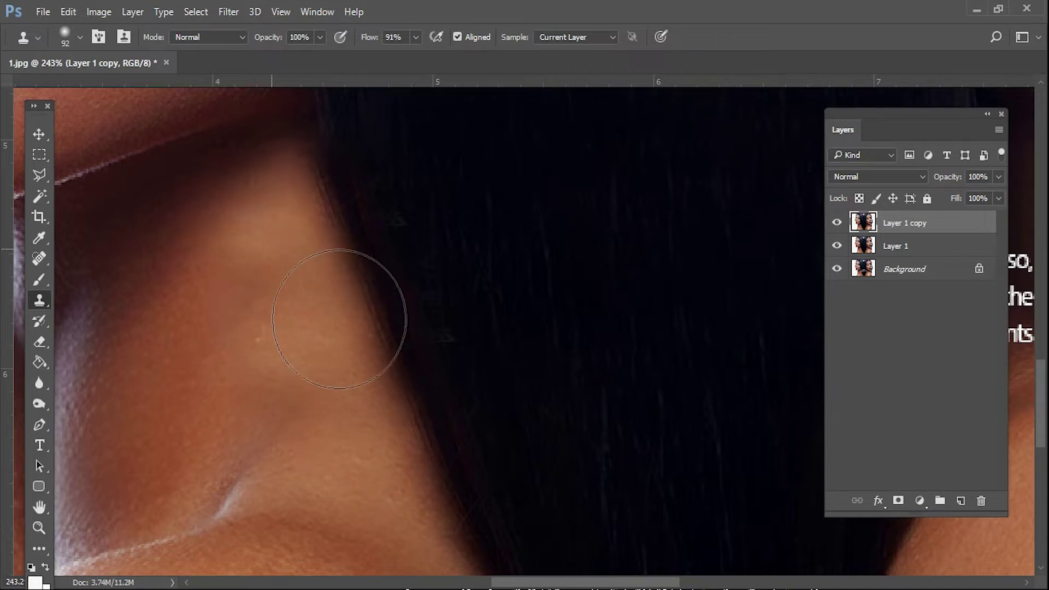
{"action": "scroll", "coordinate": [469, 500], "scroll_direction": "left", "scroll_amount": 5}
Clone neck skin down the left woman's neck and hair edge to smooth it
{"action": "left_click", "coordinate": [476, 411], "text": "alt"}
{"action": "left_click_drag", "start_coordinate": [503, 328], "coordinate": [495, 326]}
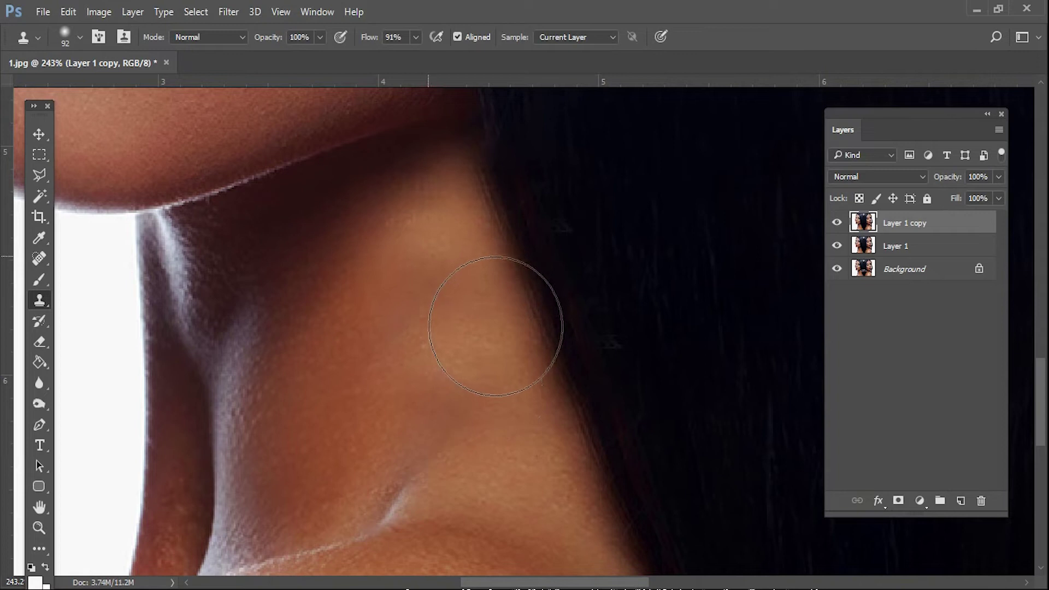
{"action": "mouse_move", "coordinate": [543, 438]}
{"action": "left_mouse_down"}
{"action": "mouse_move", "coordinate": [492, 339]}
{"action": "mouse_move", "coordinate": [516, 424]}
{"action": "mouse_move", "coordinate": [668, 551]}
{"action": "mouse_move", "coordinate": [590, 541]}
{"action": "left_mouse_up"}
{"action": "left_click", "coordinate": [501, 463], "text": "alt"}
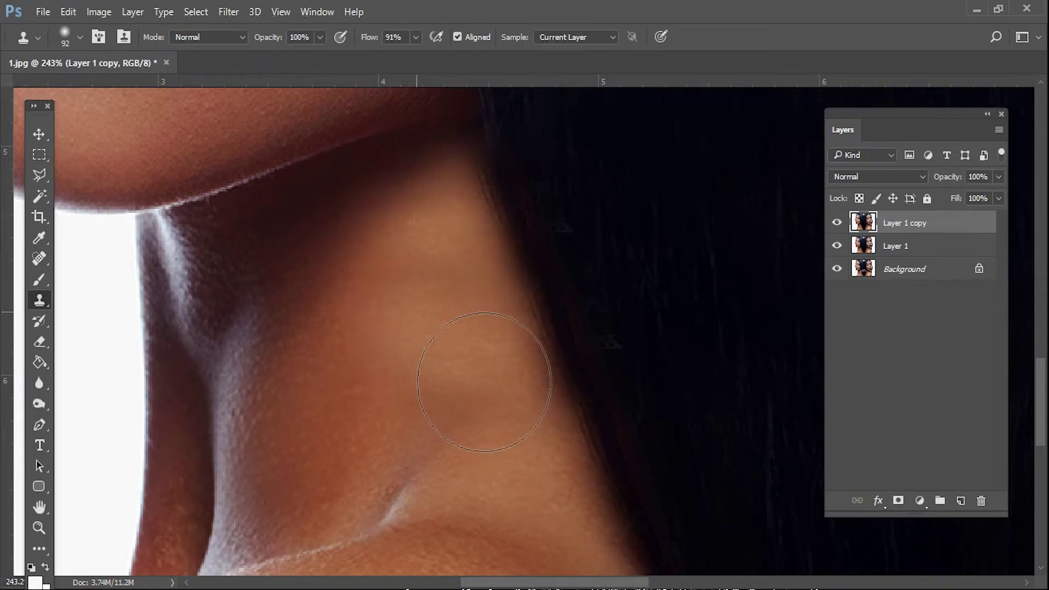
{"action": "left_click_drag", "start_coordinate": [533, 355], "coordinate": [676, 535]}
{"action": "left_click_drag", "start_coordinate": [613, 379], "coordinate": [466, 401]}
{"action": "scroll", "coordinate": [522, 462], "scroll_direction": "down", "scroll_amount": 3}
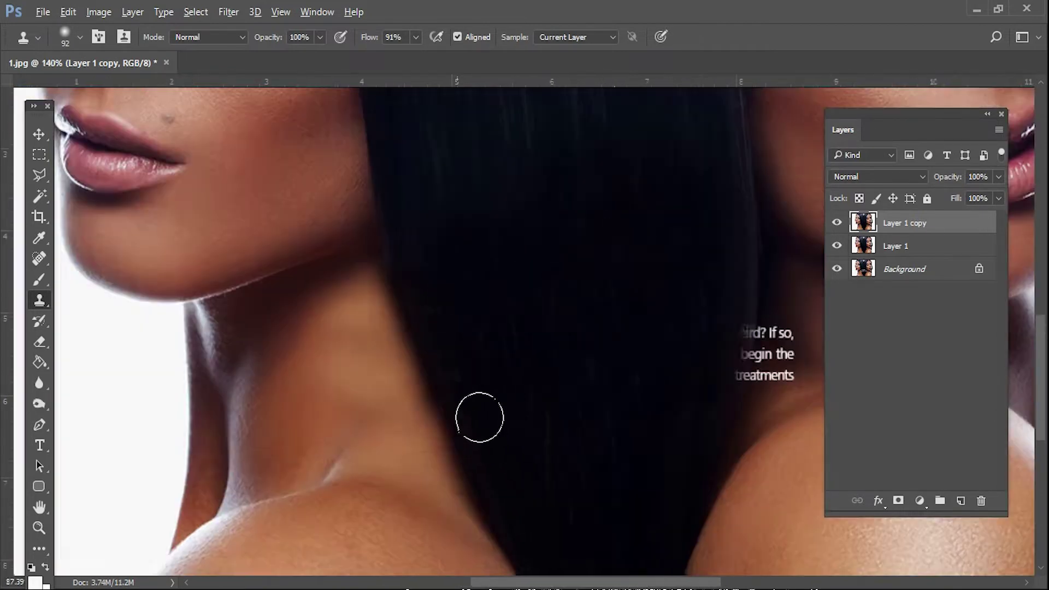
Zoom to the right woman's neck and clone hair over the left side of the text
{"action": "scroll", "coordinate": [485, 424], "scroll_direction": "down", "scroll_amount": 3}
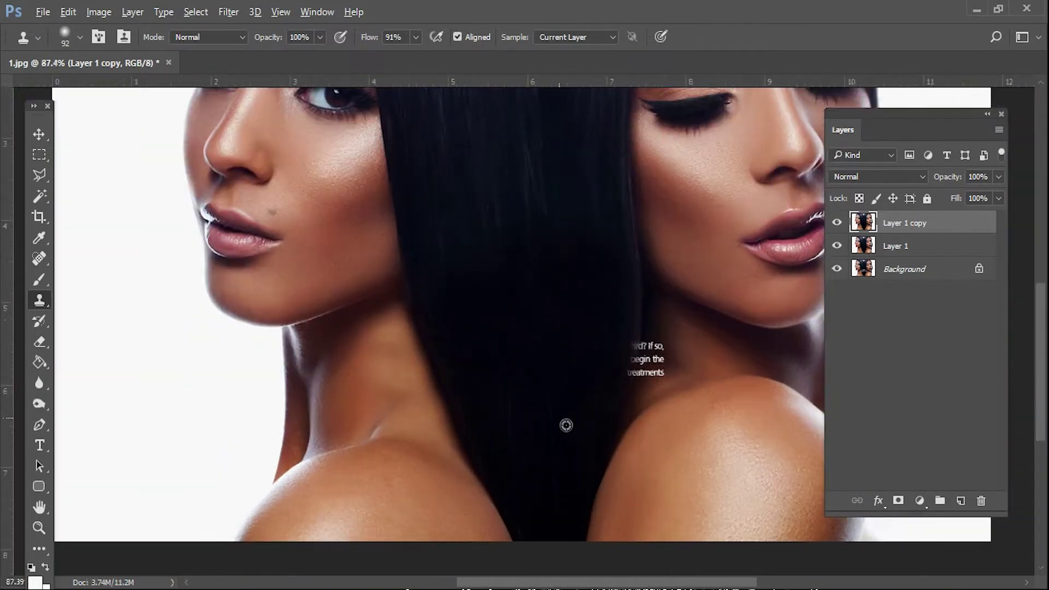
{"action": "scroll", "coordinate": [566, 425], "scroll_direction": "up", "scroll_amount": 2}
{"action": "scroll", "coordinate": [490, 419], "scroll_direction": "up", "scroll_amount": 1}
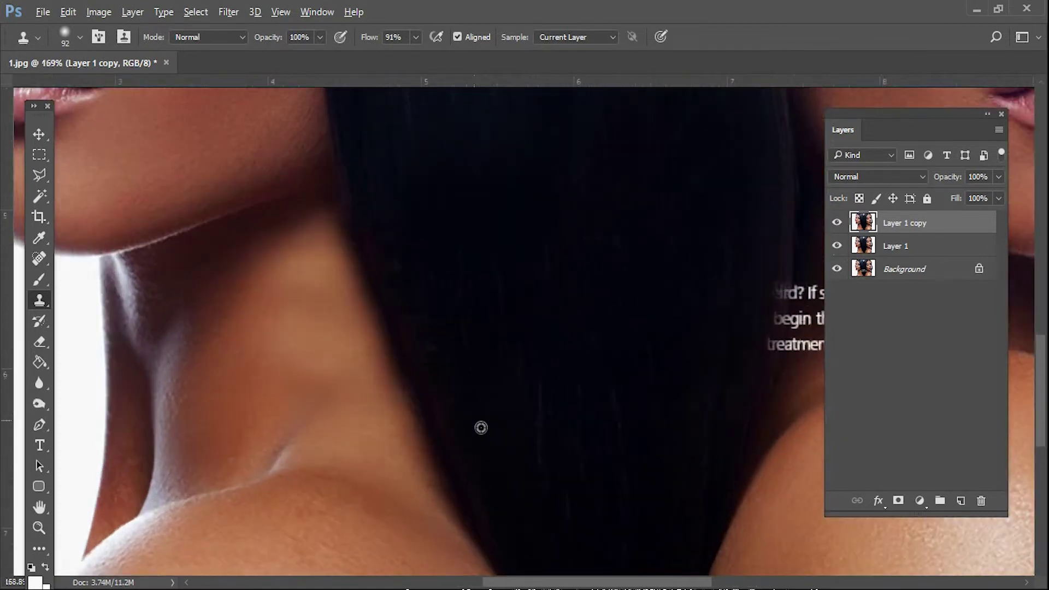
{"action": "scroll", "coordinate": [481, 427], "scroll_direction": "down", "scroll_amount": 2}
{"action": "scroll", "coordinate": [546, 385], "scroll_direction": "right", "scroll_amount": 2}
{"action": "scroll", "coordinate": [601, 390], "scroll_direction": "right", "scroll_amount": 2}
{"action": "scroll", "coordinate": [534, 380], "scroll_direction": "up", "scroll_amount": 2}
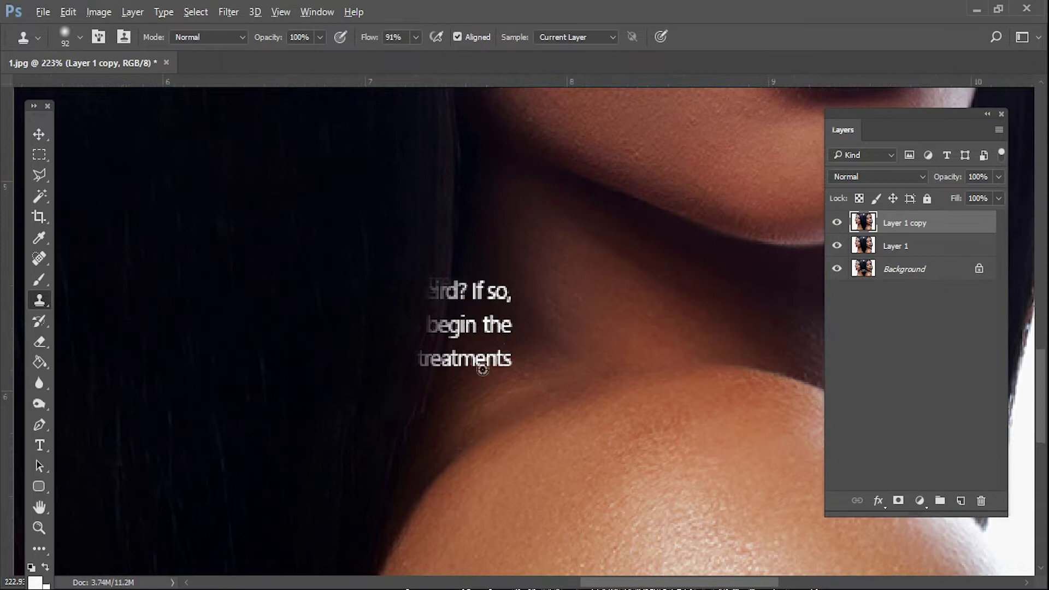
{"action": "left_click", "coordinate": [435, 206], "text": "alt"}
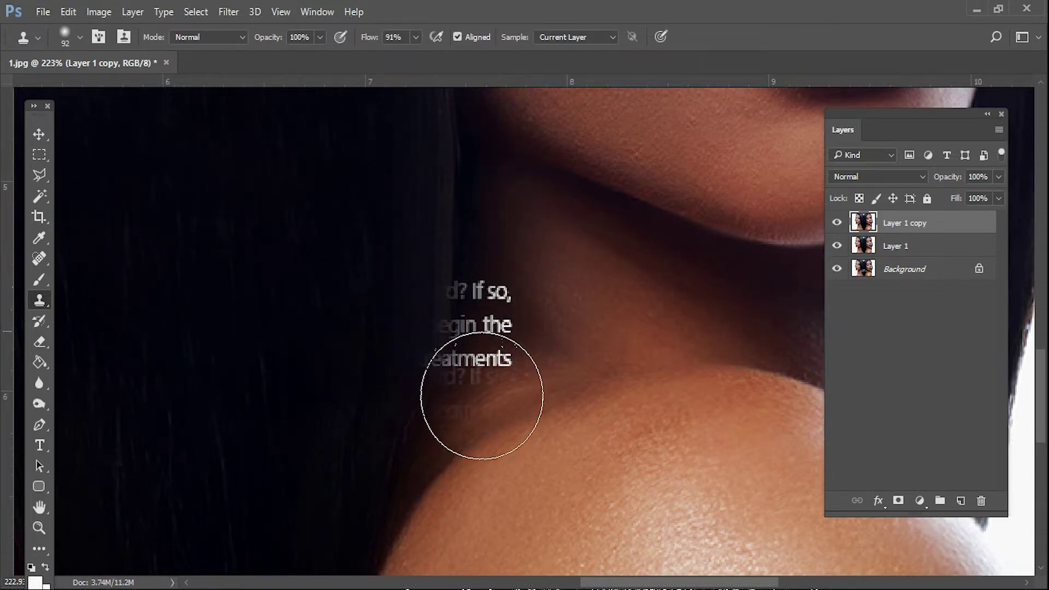
{"action": "left_click", "coordinate": [482, 396]}
{"action": "left_click_drag", "start_coordinate": [482, 396], "coordinate": [468, 459]}
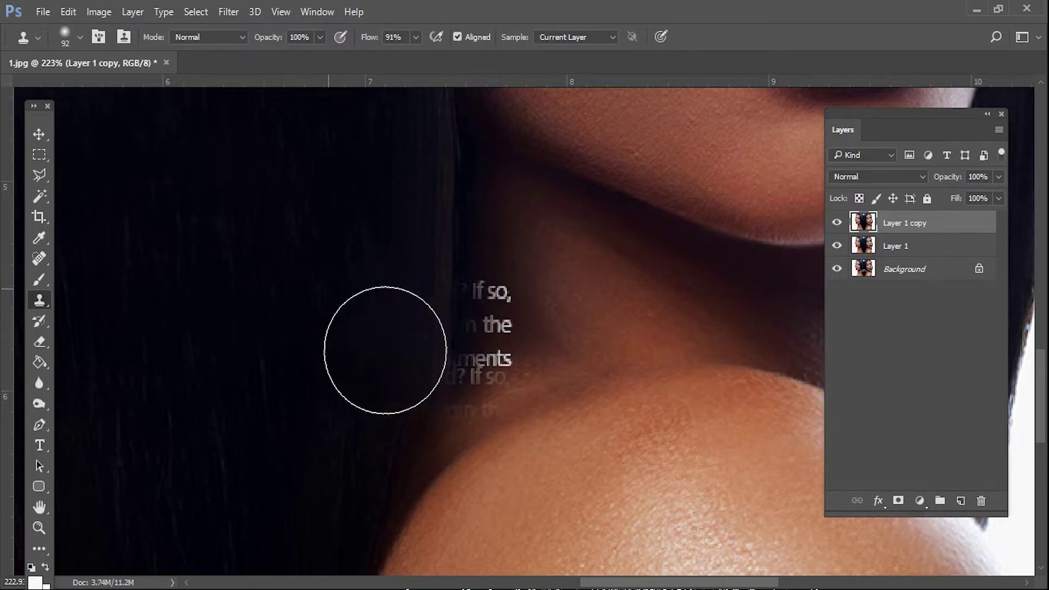
Clone neck skin over the faded text and clean up the shoulder edge
{"action": "left_click", "coordinate": [525, 286], "text": "alt"}
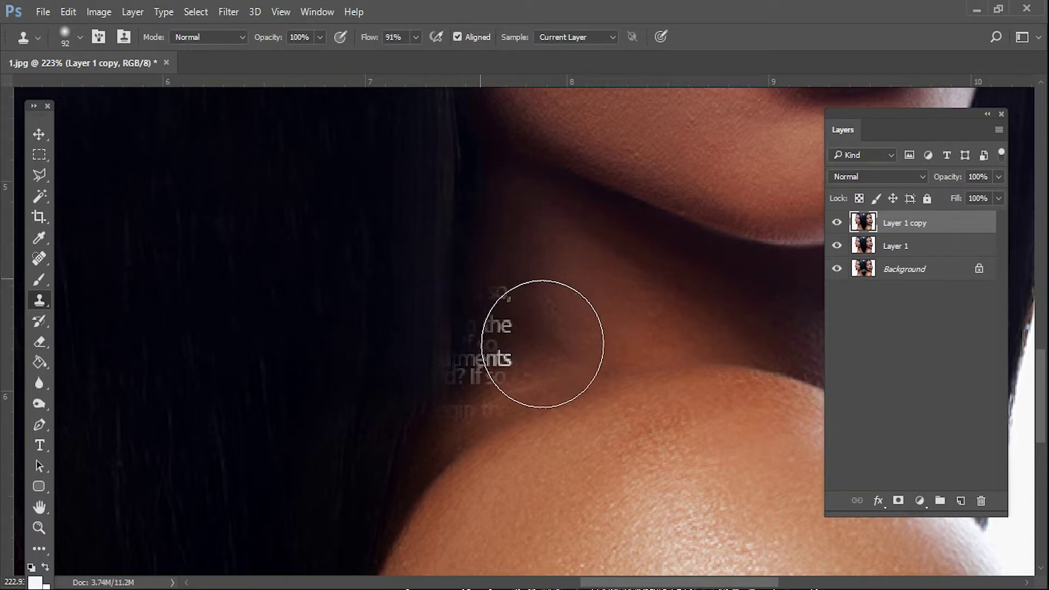
{"action": "left_click_drag", "start_coordinate": [547, 349], "coordinate": [537, 431]}
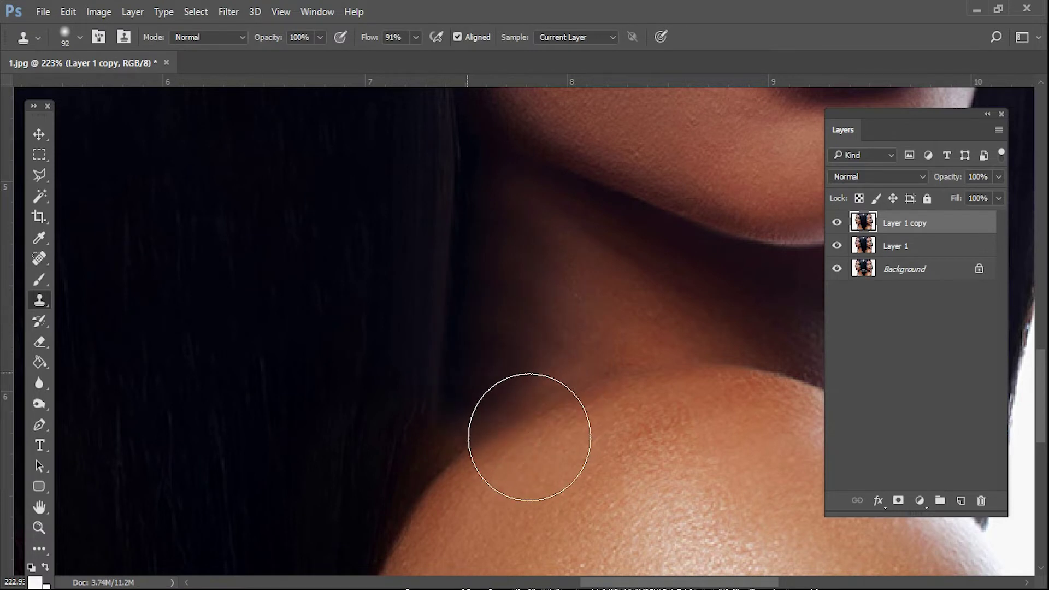
{"action": "left_click_drag", "start_coordinate": [510, 457], "coordinate": [493, 457]}
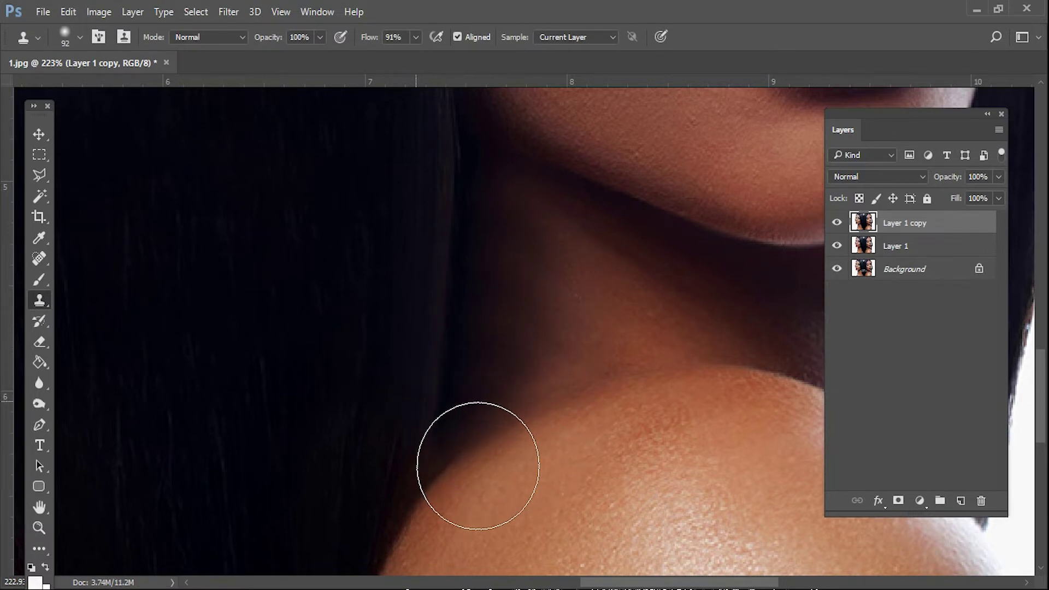
{"action": "mouse_move", "coordinate": [468, 492]}
{"action": "left_mouse_down"}
{"action": "mouse_move", "coordinate": [772, 316]}
{"action": "mouse_move", "coordinate": [643, 492]}
{"action": "left_mouse_up"}
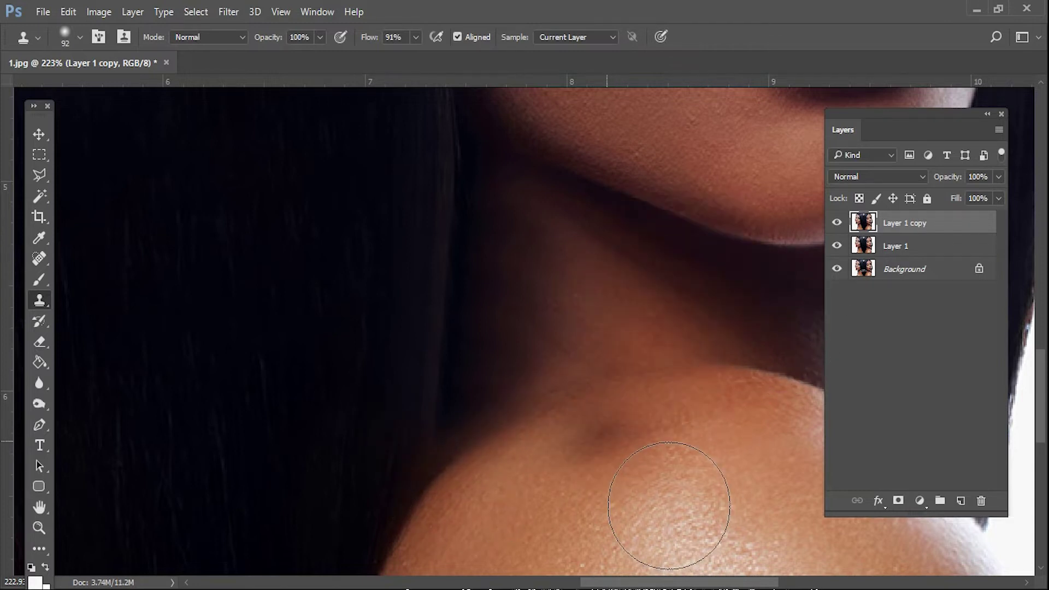
Zoom out to check the whole portrait and duplicate it as Layer 1 copy 2
{"action": "scroll", "coordinate": [553, 282], "scroll_direction": "down", "scroll_amount": 3}
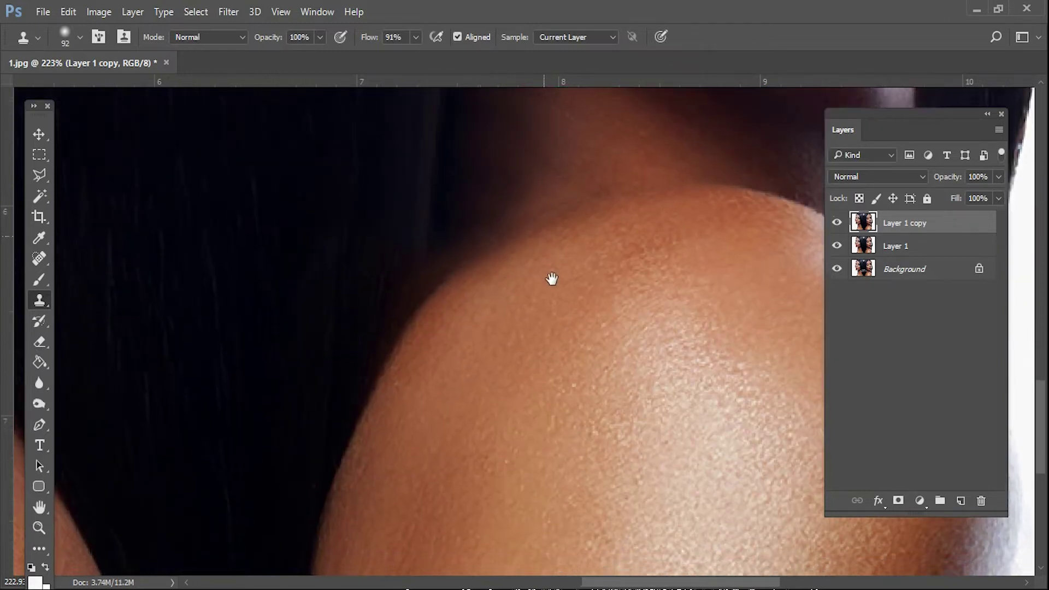
{"action": "scroll", "coordinate": [551, 278], "scroll_direction": "down", "scroll_amount": 3}
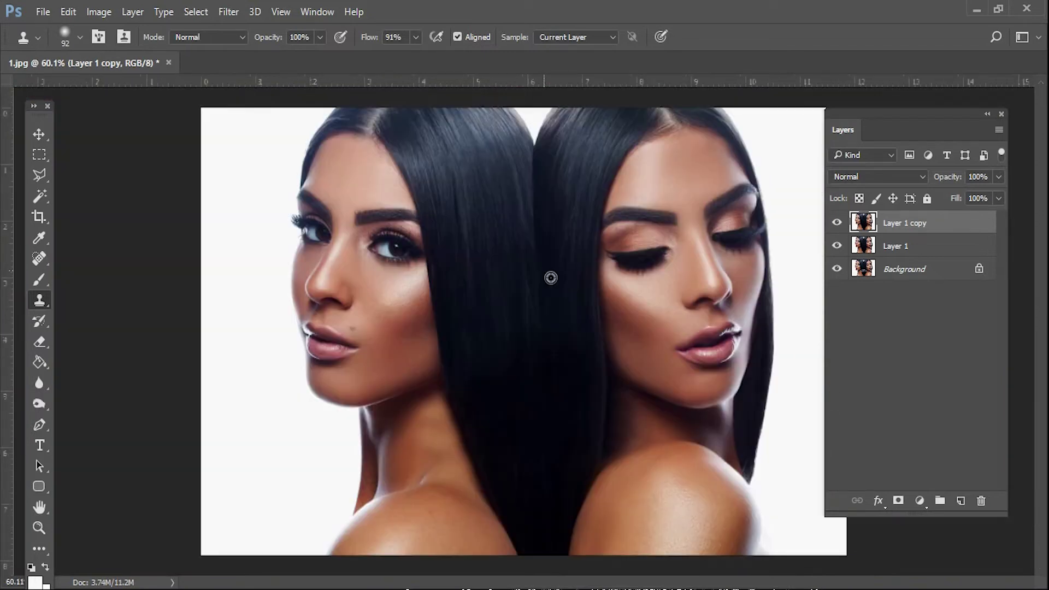
{"action": "scroll", "coordinate": [551, 277], "scroll_direction": "up", "scroll_amount": 1}
{"action": "scroll", "coordinate": [678, 371], "scroll_direction": "up", "scroll_amount": 1}
{"action": "scroll", "coordinate": [501, 279], "scroll_direction": "up", "scroll_amount": 1}
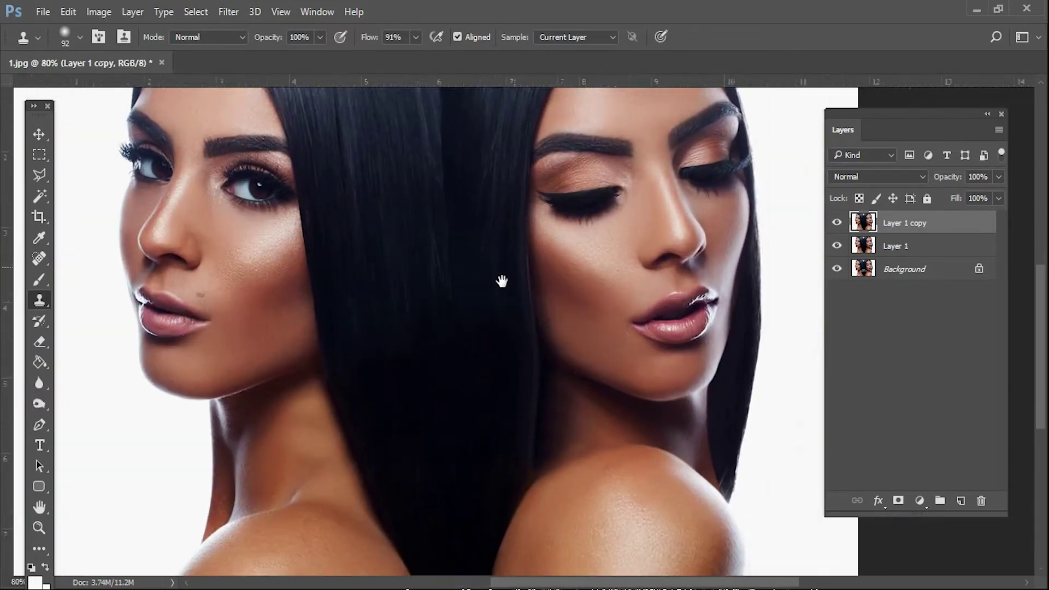
{"action": "scroll", "coordinate": [350, 462], "scroll_direction": "down", "scroll_amount": 2}
{"action": "scroll", "coordinate": [609, 494], "scroll_direction": "up", "scroll_amount": 1}
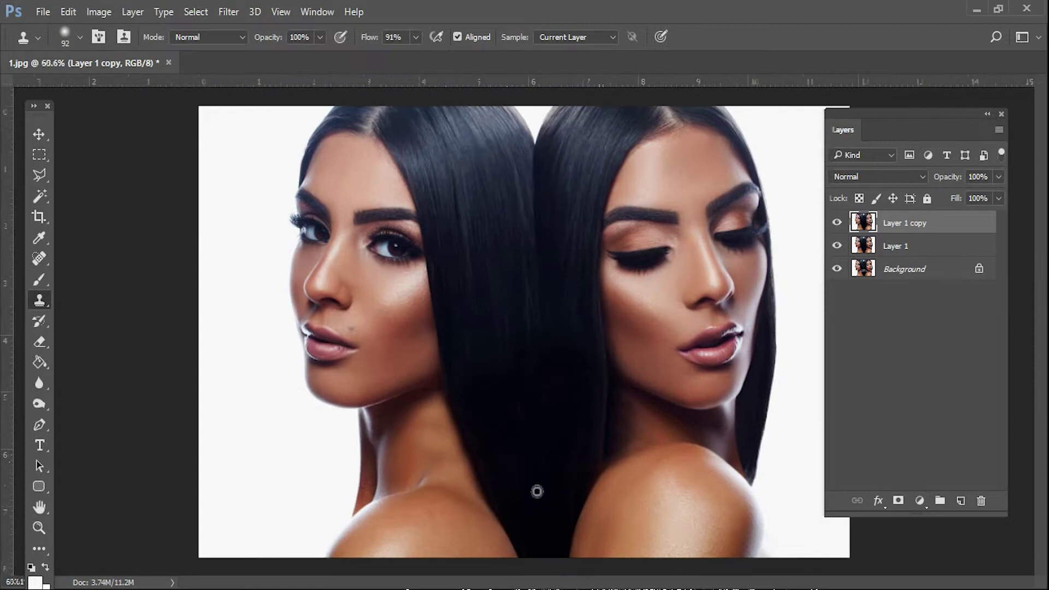
{"action": "scroll", "coordinate": [539, 468], "scroll_direction": "up", "scroll_amount": 1}
{"action": "scroll", "coordinate": [574, 433], "scroll_direction": "up", "scroll_amount": 1}
{"action": "scroll", "coordinate": [566, 311], "scroll_direction": "down", "scroll_amount": 2}
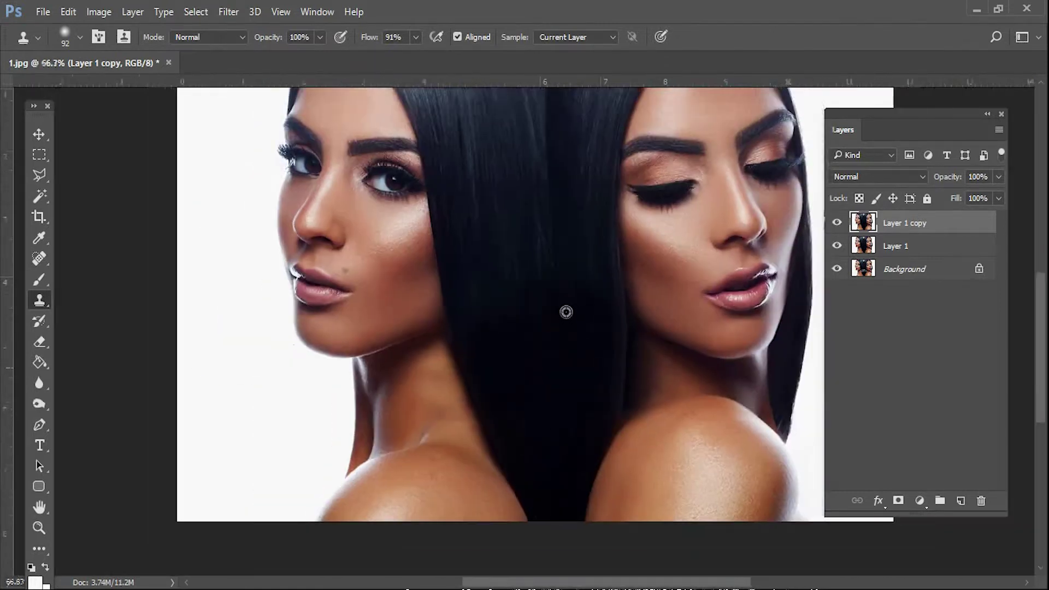
{"action": "left_click_drag", "start_coordinate": [482, 401], "coordinate": [487, 416]}
{"action": "key", "text": "ctrl+j"}
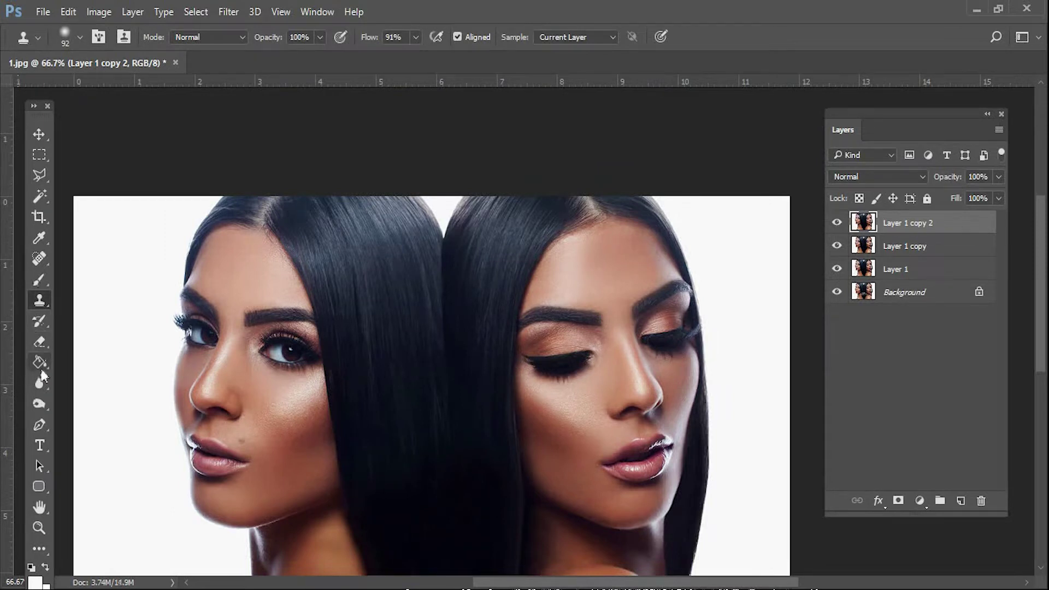
Select the Burn tool with exposure raised to 100%
{"action": "left_click", "coordinate": [45, 391]}
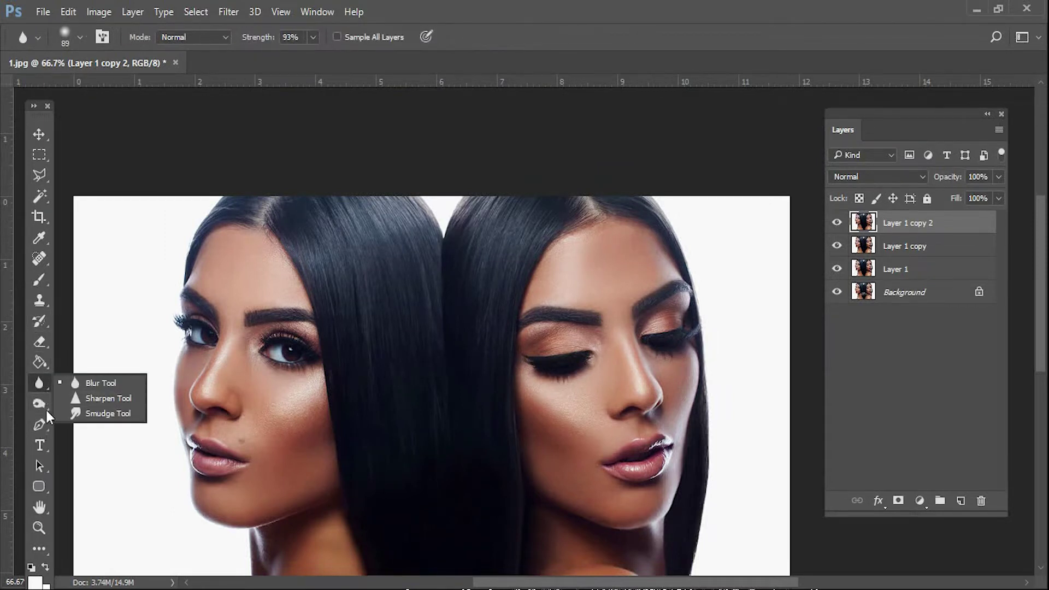
{"action": "left_click", "coordinate": [42, 405]}
{"action": "left_click", "coordinate": [108, 410]}
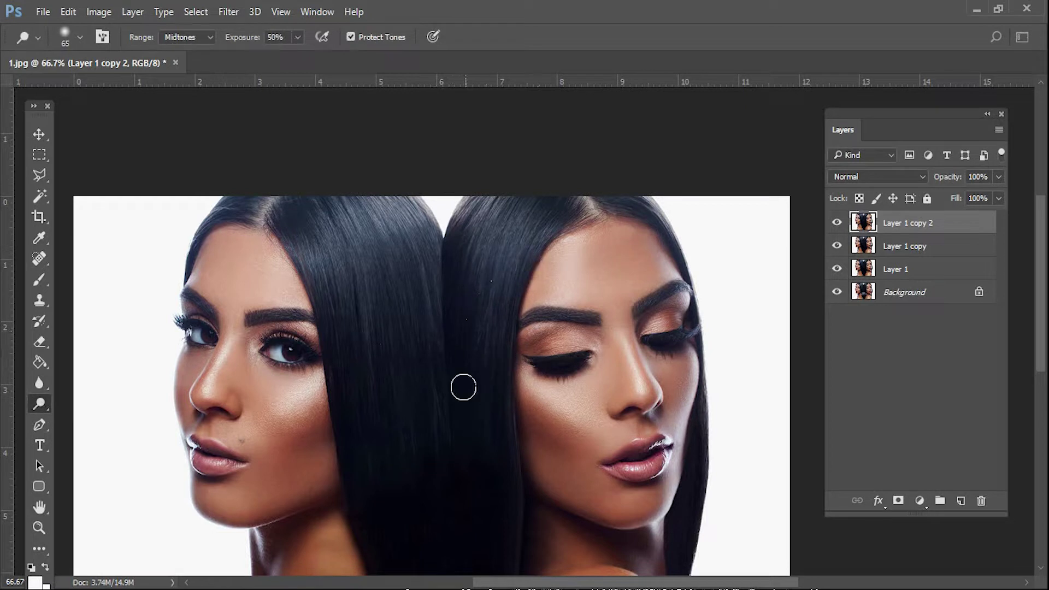
{"action": "left_click", "coordinate": [297, 37]}
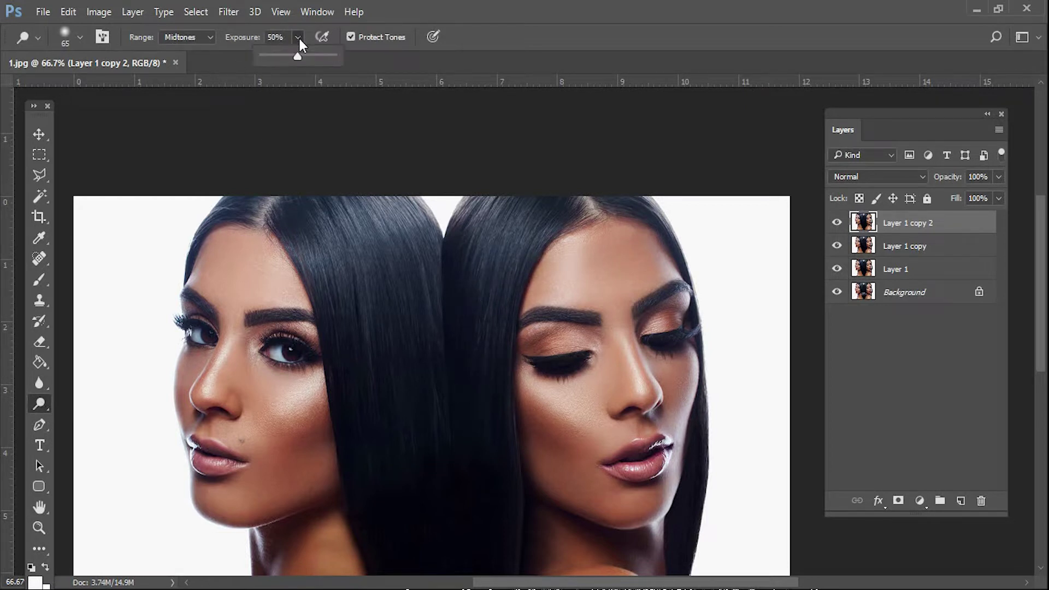
{"action": "left_click_drag", "start_coordinate": [321, 56], "coordinate": [342, 57]}
{"action": "right_click", "coordinate": [41, 409]}
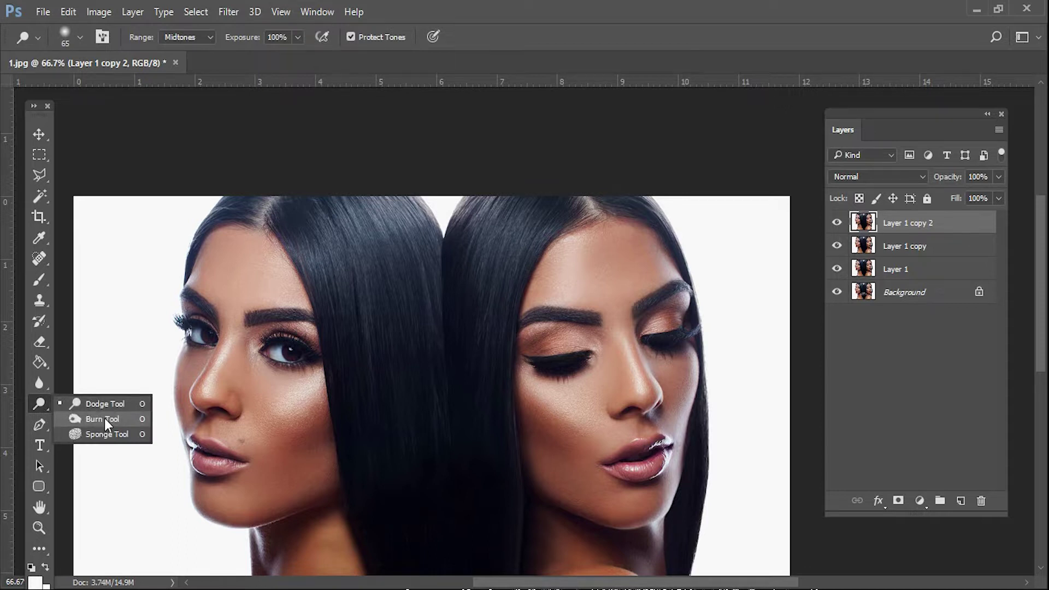
{"action": "left_click", "coordinate": [103, 418]}
Enlarge the burn brush to 275 px and darken the hair between the two faces
{"action": "right_click", "coordinate": [484, 290]}
{"action": "left_click_drag", "start_coordinate": [593, 327], "coordinate": [641, 329]}
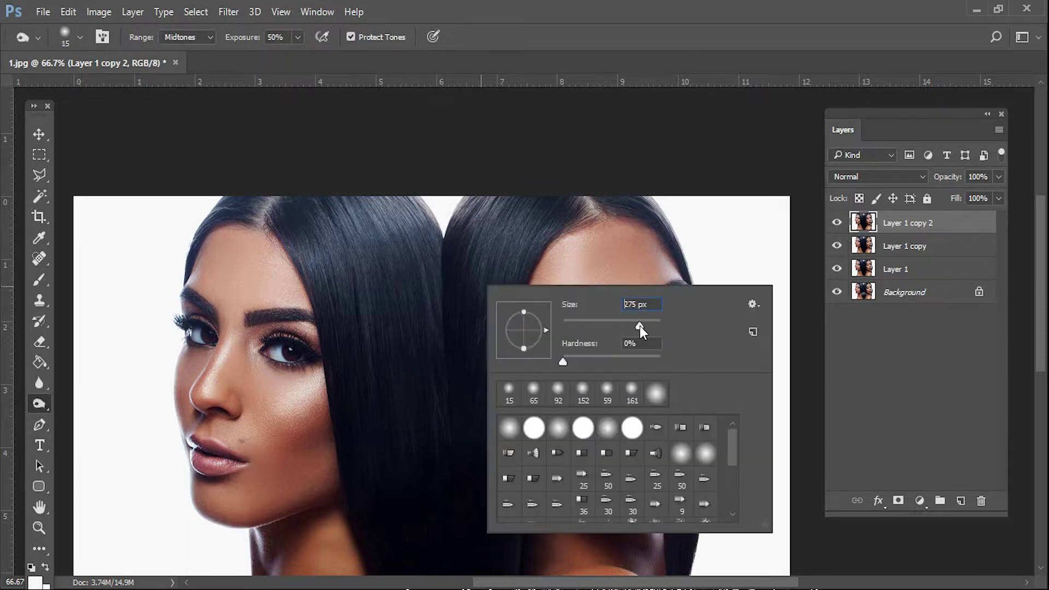
{"action": "key", "text": "Return"}
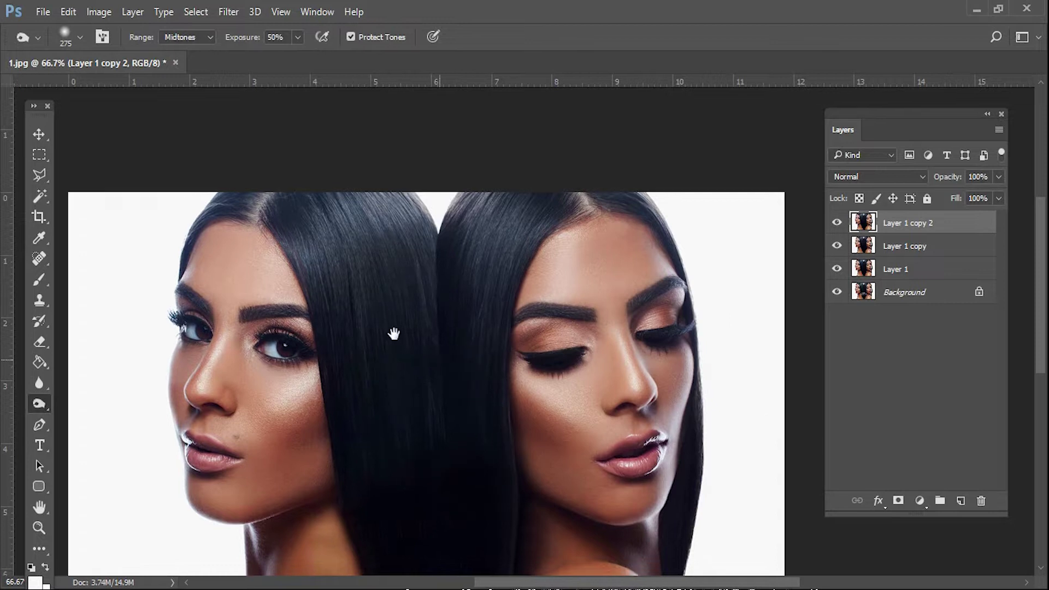
{"action": "left_click_drag", "start_coordinate": [394, 335], "coordinate": [330, 319]}
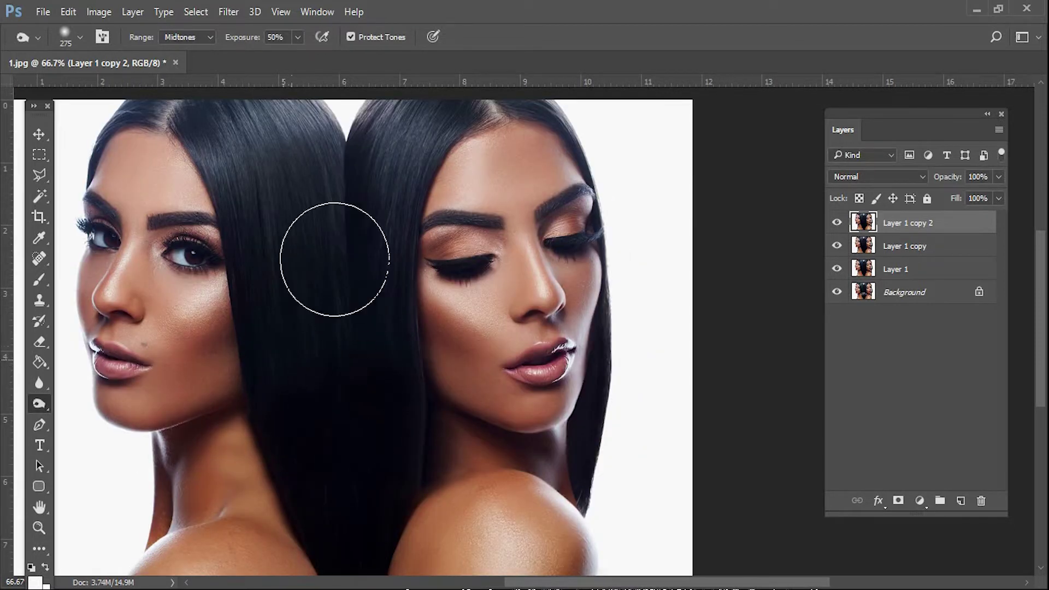
{"action": "left_click_drag", "start_coordinate": [323, 257], "coordinate": [376, 381]}
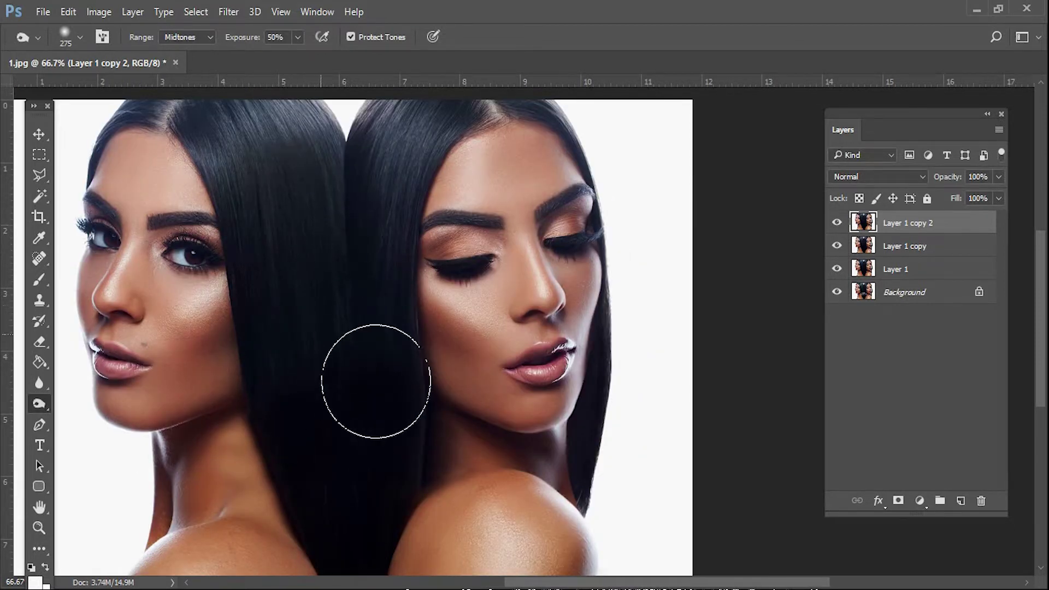
Reset colours to black and white, darken the hair beside the right eye, add empty Layer 2
{"action": "left_click", "coordinate": [30, 568]}
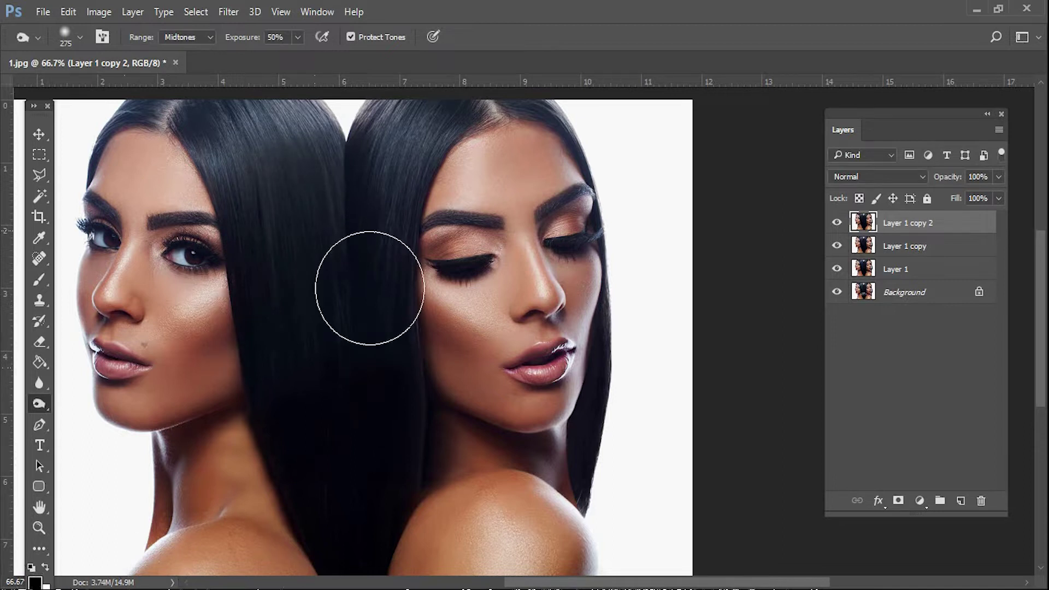
{"action": "mouse_move", "coordinate": [358, 296]}
{"action": "left_mouse_down"}
{"action": "mouse_move", "coordinate": [352, 375]}
{"action": "mouse_move", "coordinate": [391, 265]}
{"action": "mouse_move", "coordinate": [427, 218]}
{"action": "mouse_move", "coordinate": [421, 363]}
{"action": "mouse_move", "coordinate": [445, 246]}
{"action": "mouse_move", "coordinate": [418, 371]}
{"action": "mouse_move", "coordinate": [351, 403]}
{"action": "mouse_move", "coordinate": [317, 246]}
{"action": "mouse_move", "coordinate": [180, 99]}
{"action": "mouse_move", "coordinate": [287, 194]}
{"action": "mouse_move", "coordinate": [316, 117]}
{"action": "mouse_move", "coordinate": [534, 136]}
{"action": "mouse_move", "coordinate": [608, 126]}
{"action": "mouse_move", "coordinate": [696, 169]}
{"action": "mouse_move", "coordinate": [555, 134]}
{"action": "mouse_move", "coordinate": [145, 133]}
{"action": "mouse_move", "coordinate": [142, 146]}
{"action": "left_mouse_up"}
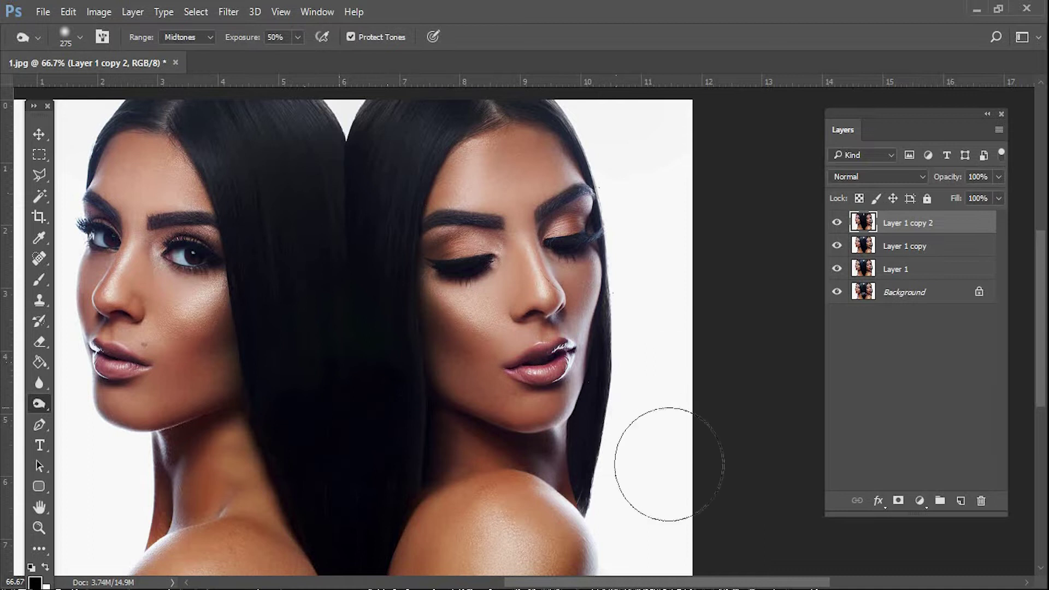
{"action": "mouse_move", "coordinate": [616, 346]}
{"action": "left_mouse_down"}
{"action": "mouse_move", "coordinate": [601, 206]}
{"action": "mouse_move", "coordinate": [554, 392]}
{"action": "left_mouse_up"}
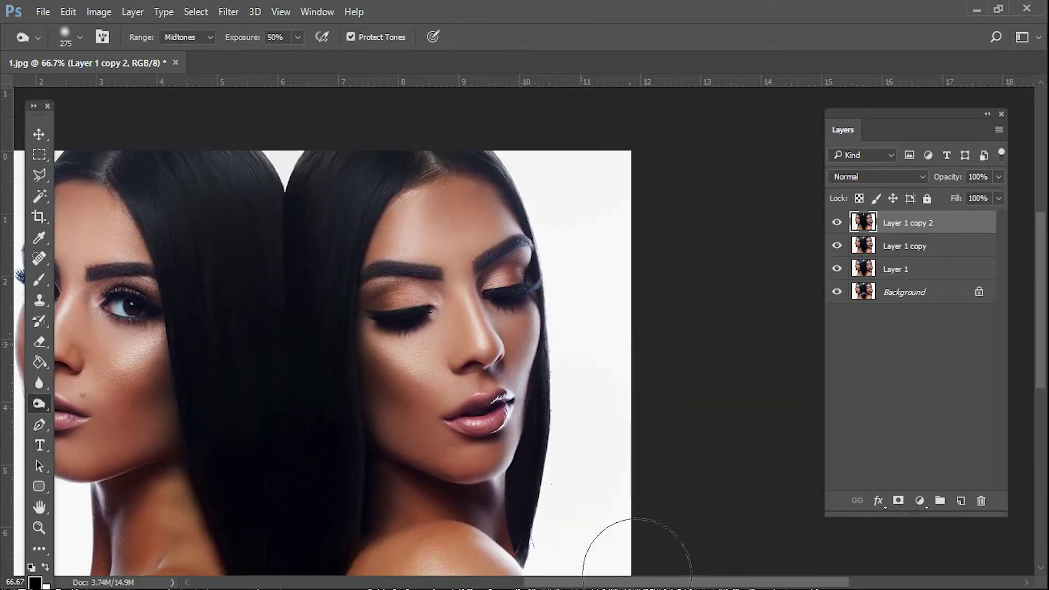
{"action": "left_click_drag", "start_coordinate": [260, 339], "coordinate": [397, 285]}
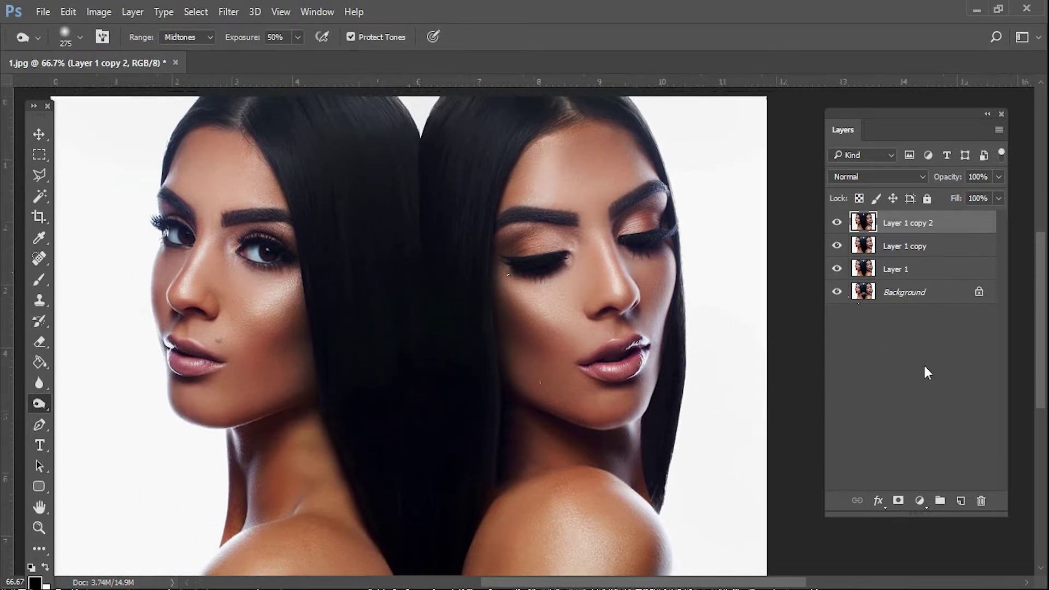
{"action": "left_click", "coordinate": [965, 502]}
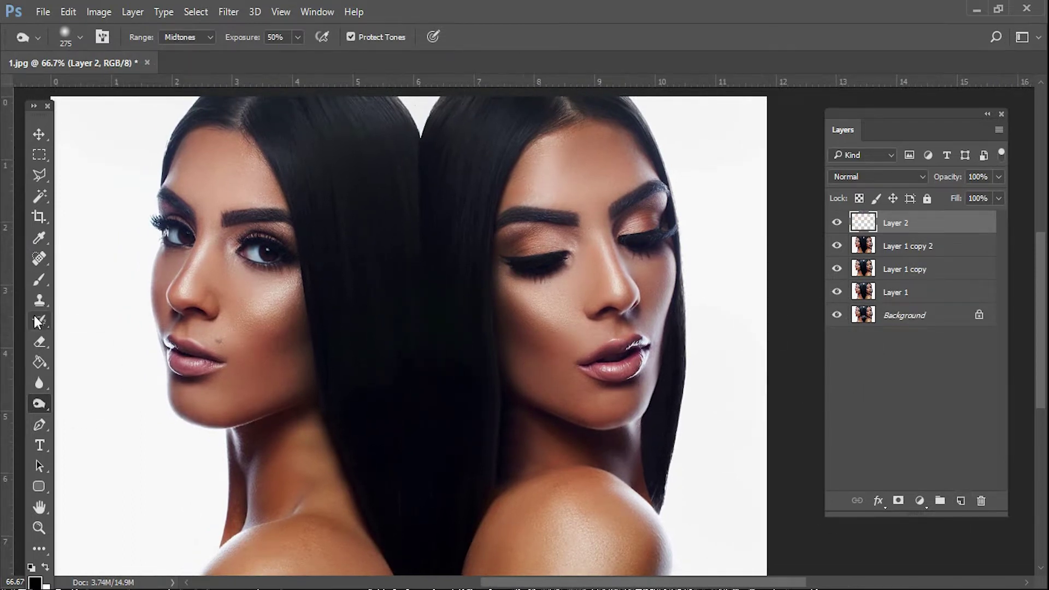
Set up a soft 306 px paint brush
{"action": "key", "text": "b"}
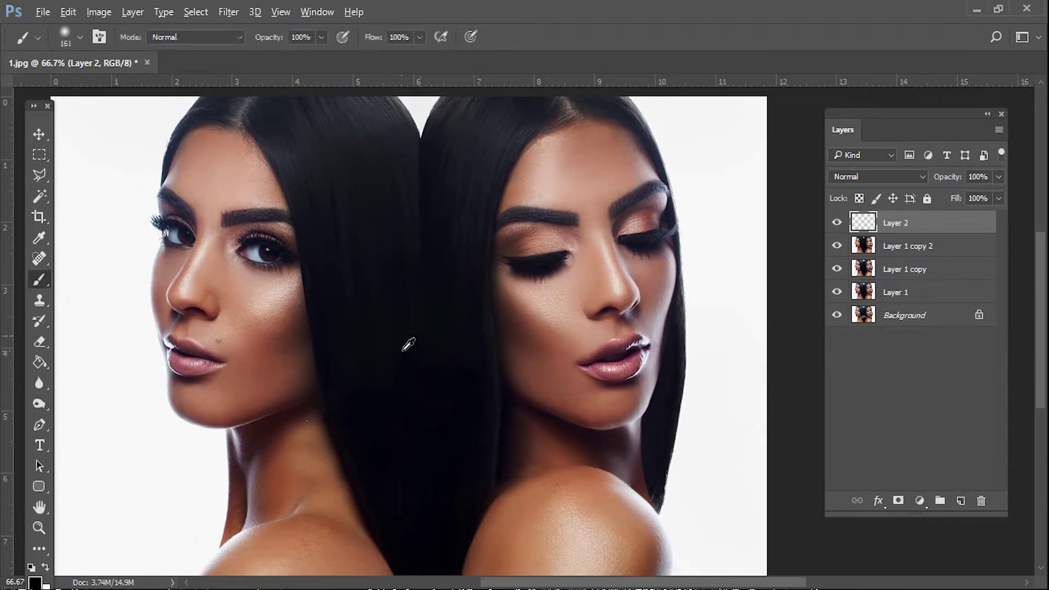
{"action": "right_click", "coordinate": [442, 369]}
{"action": "left_click_drag", "start_coordinate": [556, 375], "coordinate": [570, 376]}
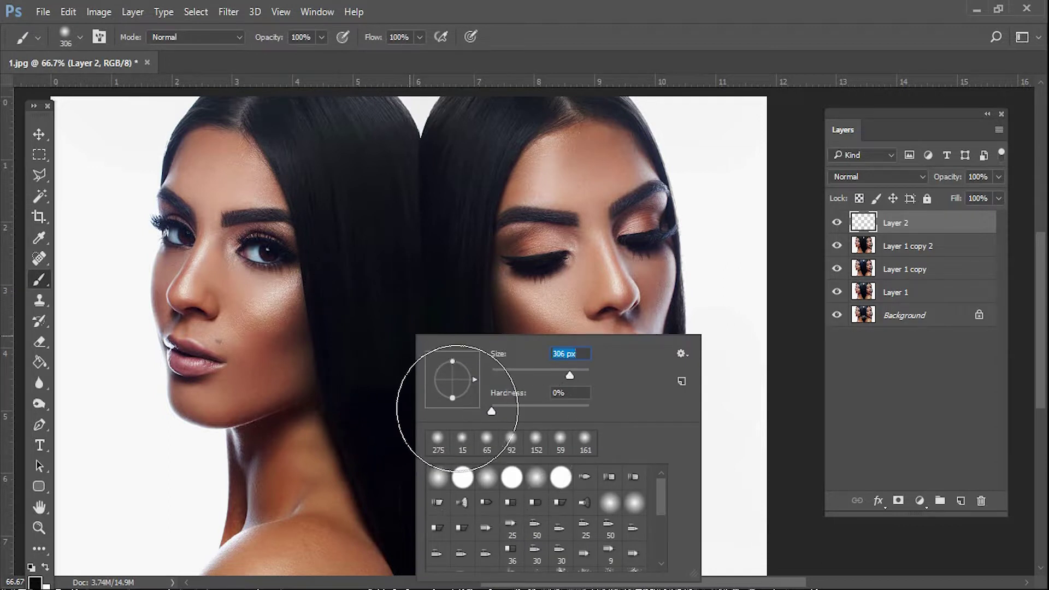
{"action": "left_click", "coordinate": [440, 389]}
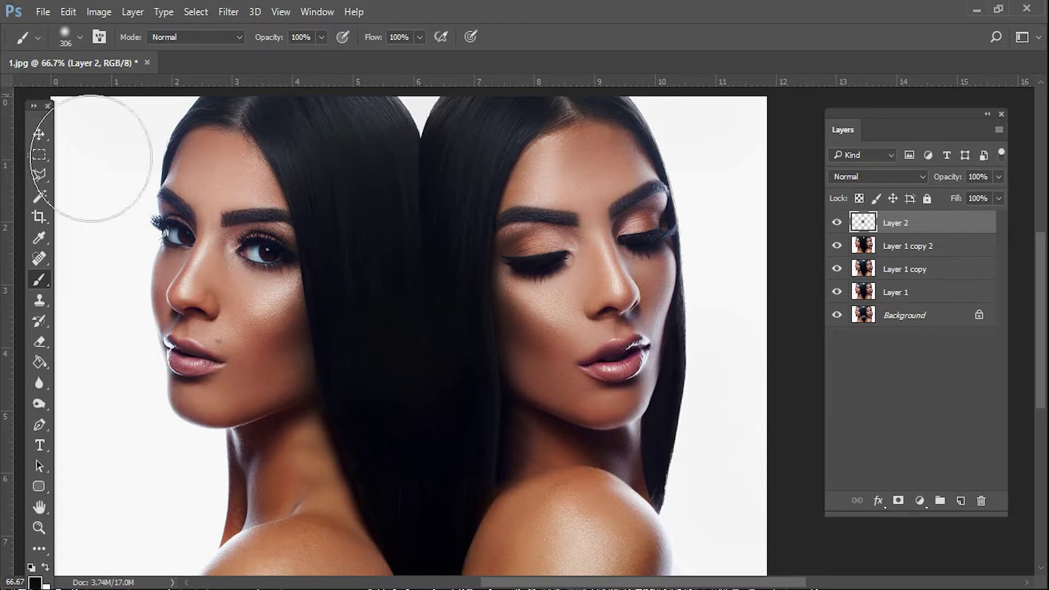
Stretch Layer 2's paint taller and wider over the hair and set Darken blend mode
{"action": "left_click", "coordinate": [41, 132]}
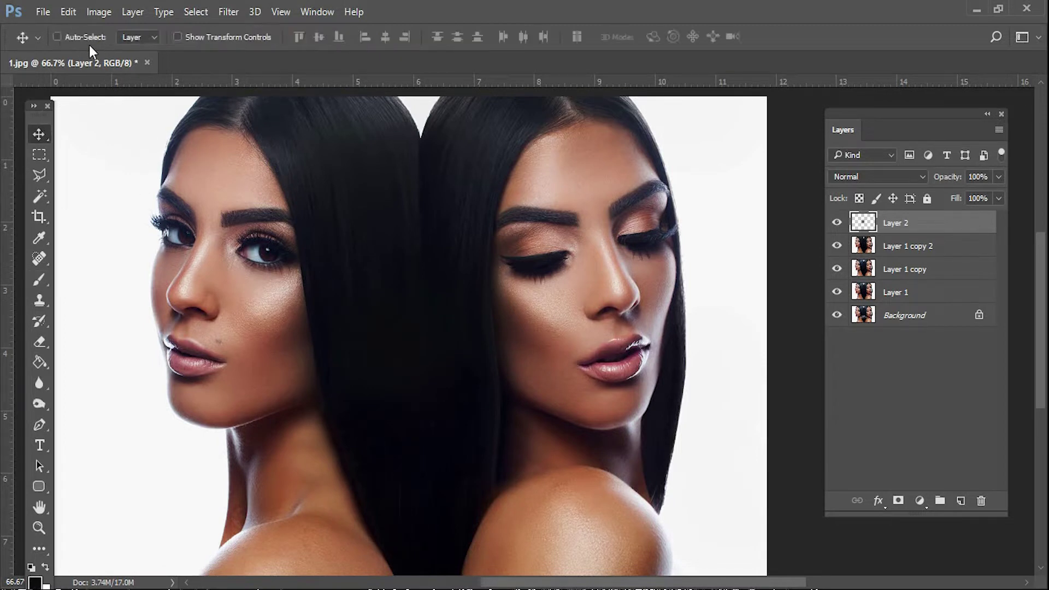
{"action": "left_click", "coordinate": [216, 38]}
{"action": "left_click_drag", "start_coordinate": [422, 113], "coordinate": [422, 104]}
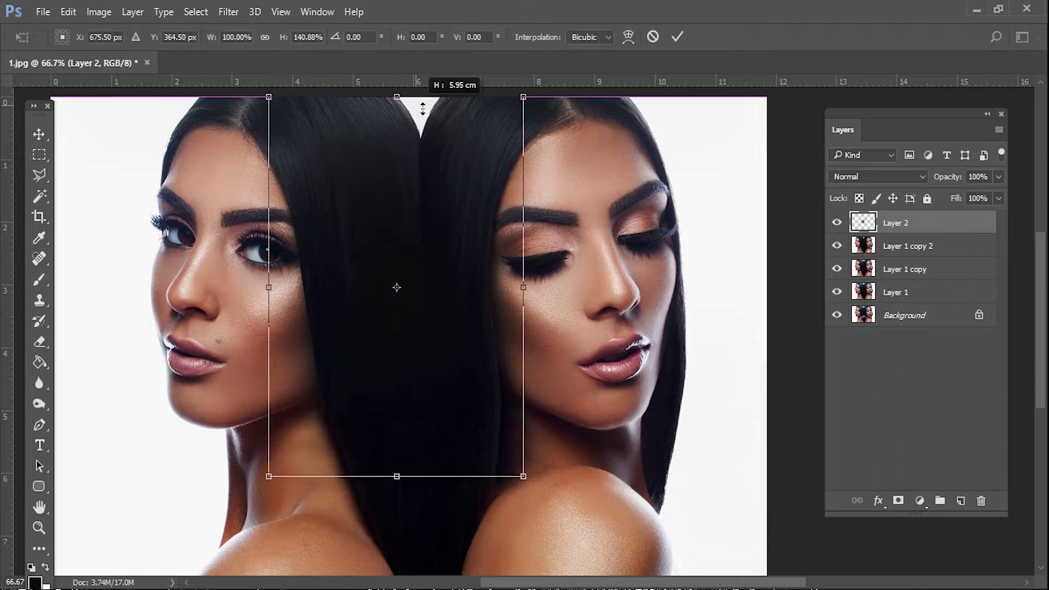
{"action": "left_click_drag", "start_coordinate": [432, 218], "coordinate": [433, 277]}
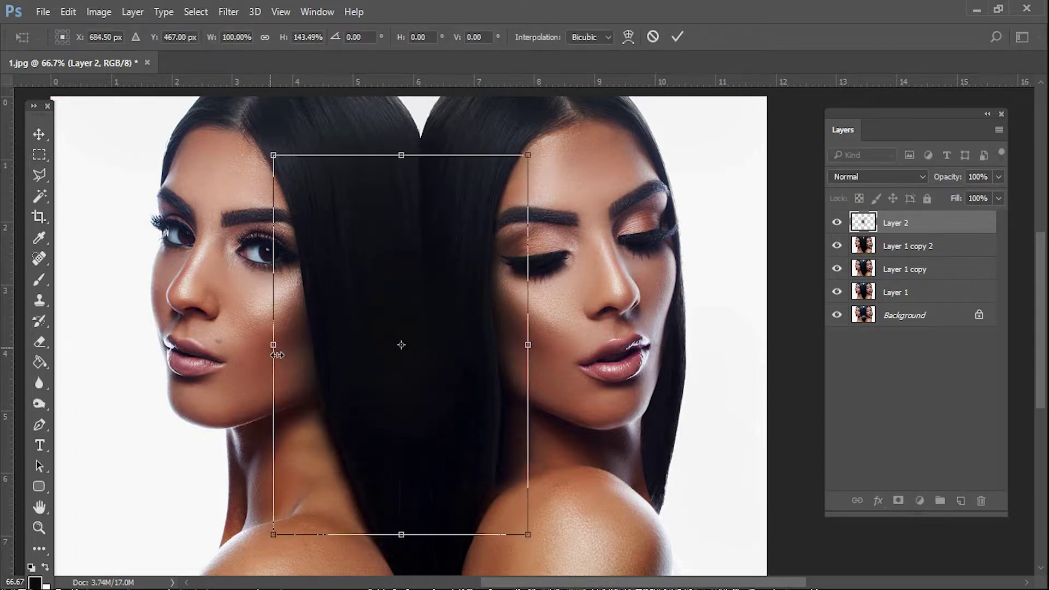
{"action": "left_click_drag", "start_coordinate": [277, 355], "coordinate": [267, 355]}
{"action": "left_click_drag", "start_coordinate": [537, 354], "coordinate": [538, 345]}
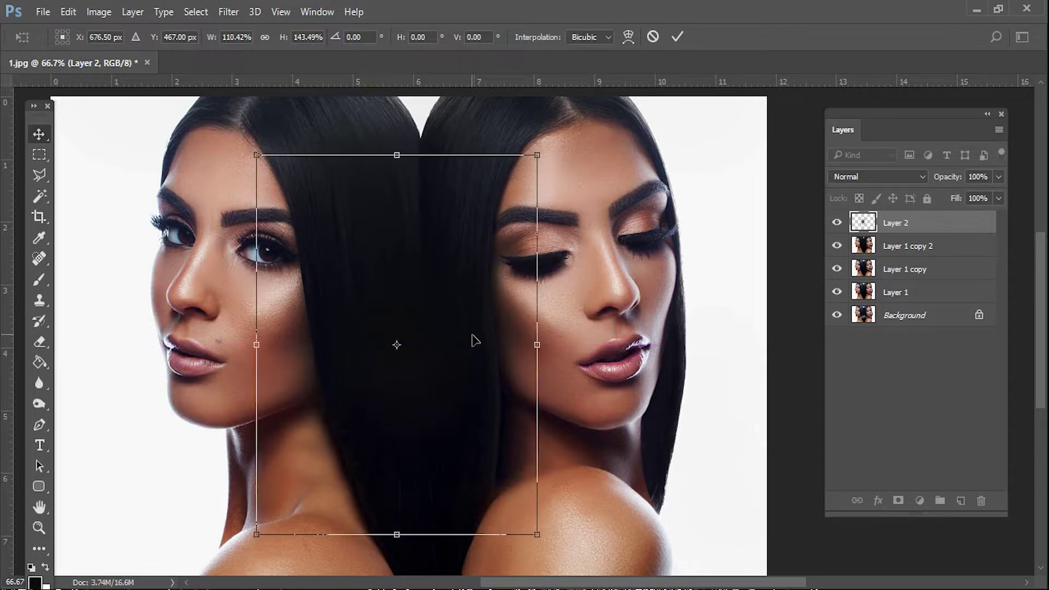
{"action": "key", "text": "Return"}
{"action": "left_click", "coordinate": [877, 176]}
{"action": "left_click", "coordinate": [862, 219]}
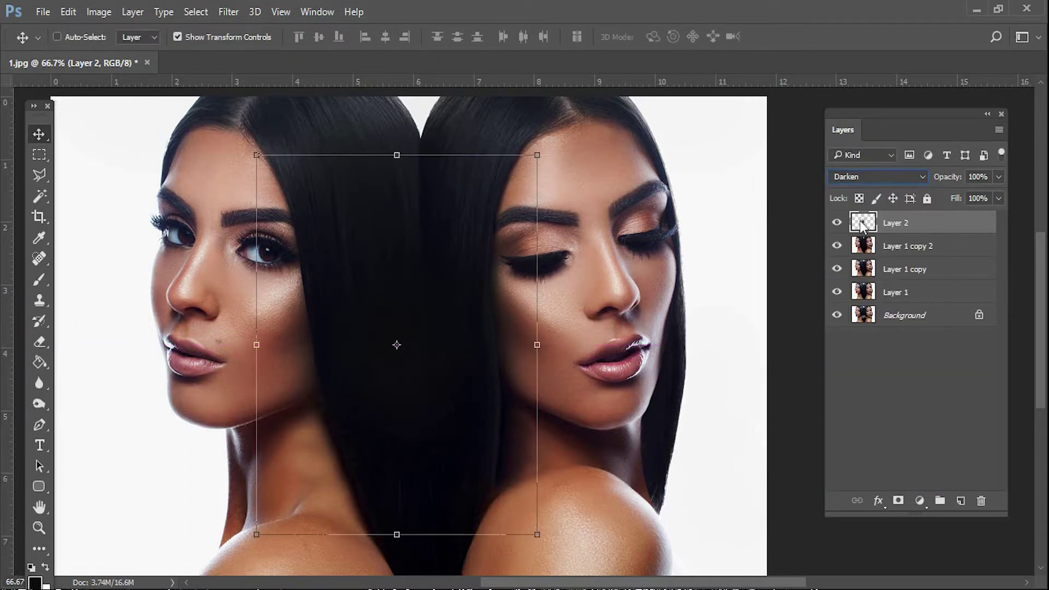
Preview several blend modes and opacity levels on the dark overlay layer
{"action": "key", "text": "Down"}
{"action": "key", "text": "Down"}
{"action": "key", "text": "Down"}
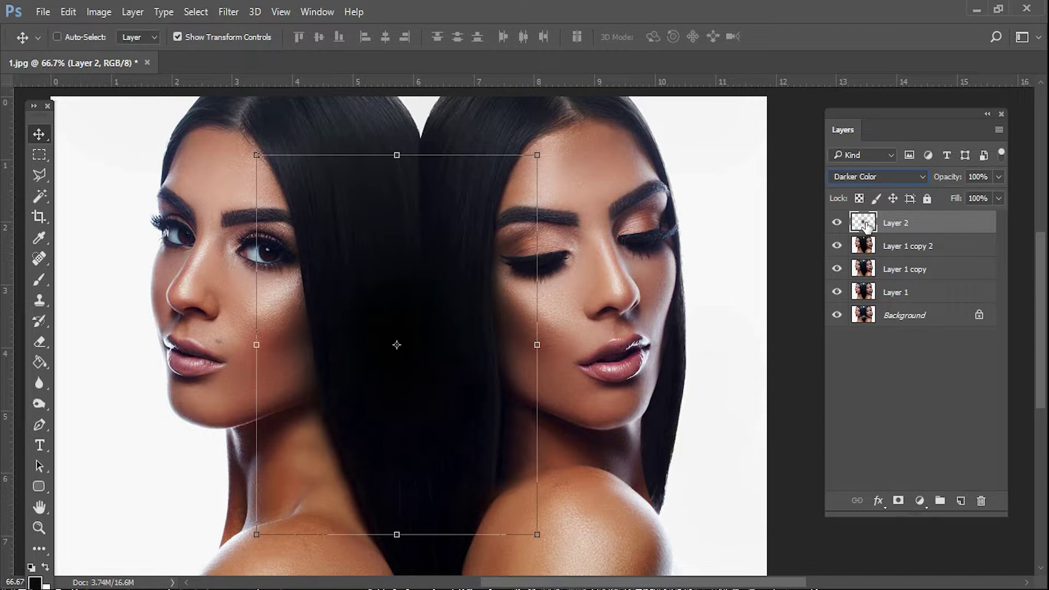
{"action": "key", "text": "Down"}
{"action": "key", "text": "Down"}
{"action": "key", "text": "Up"}
{"action": "key", "text": "Down"}
{"action": "key", "text": "Down"}
{"action": "key", "text": "Down"}
{"action": "key", "text": "Down"}
{"action": "key", "text": "Down"}
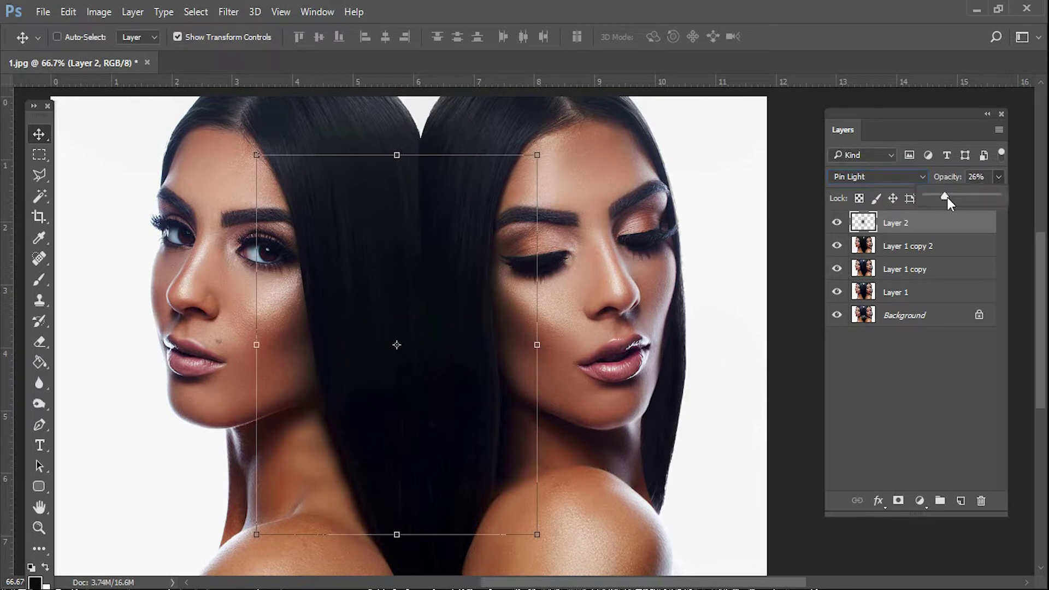
{"action": "left_click_drag", "start_coordinate": [978, 200], "coordinate": [905, 200]}
{"action": "left_click", "coordinate": [837, 223]}
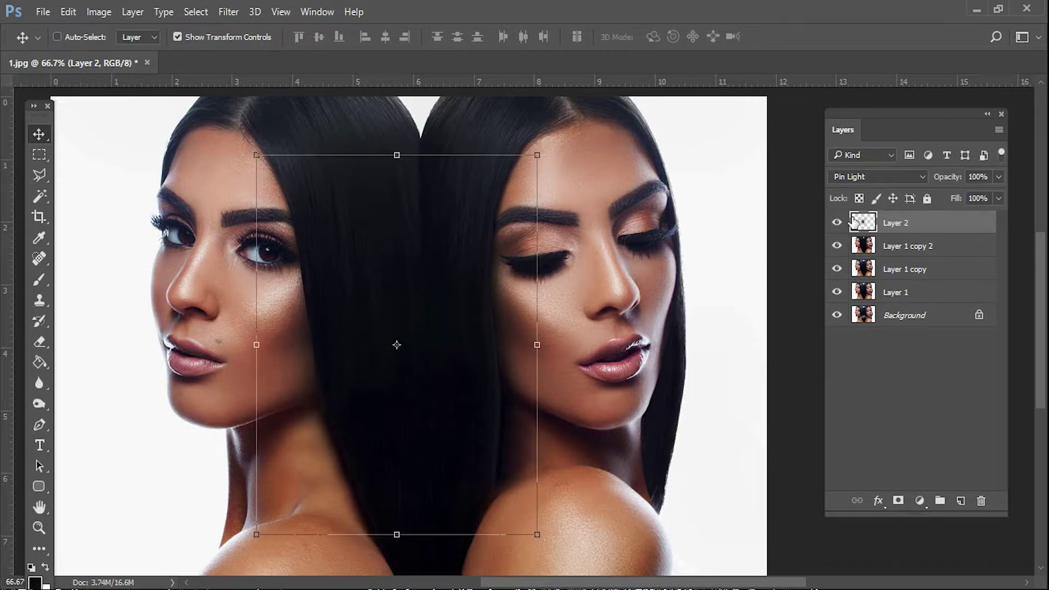
{"action": "left_click", "coordinate": [873, 177]}
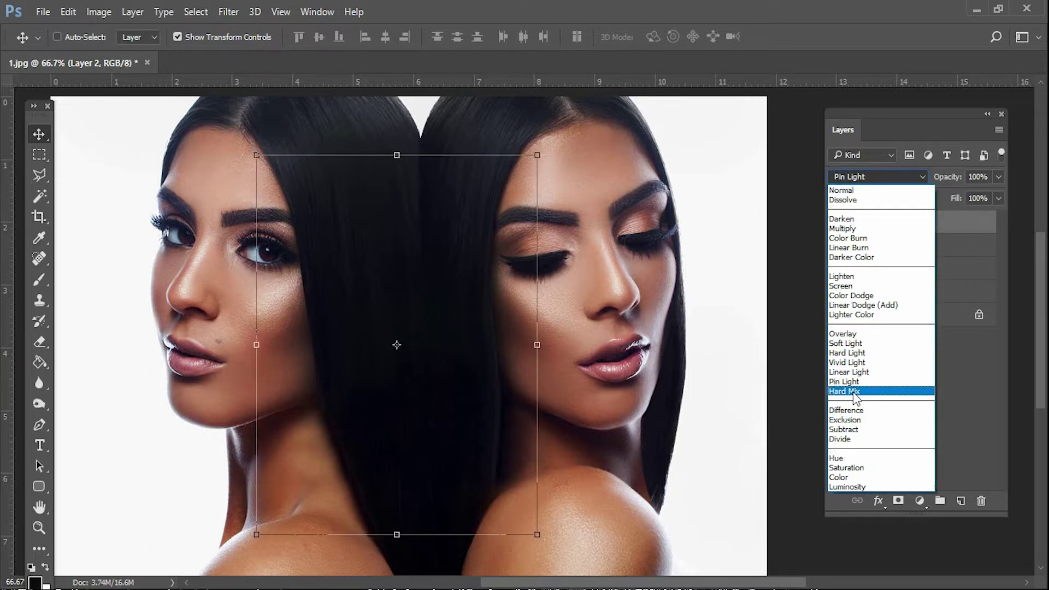
{"action": "left_click", "coordinate": [853, 391]}
Set Layer 2 to Linear Light blending at 51% opacity
{"action": "key", "text": "Down"}
{"action": "key", "text": "Down"}
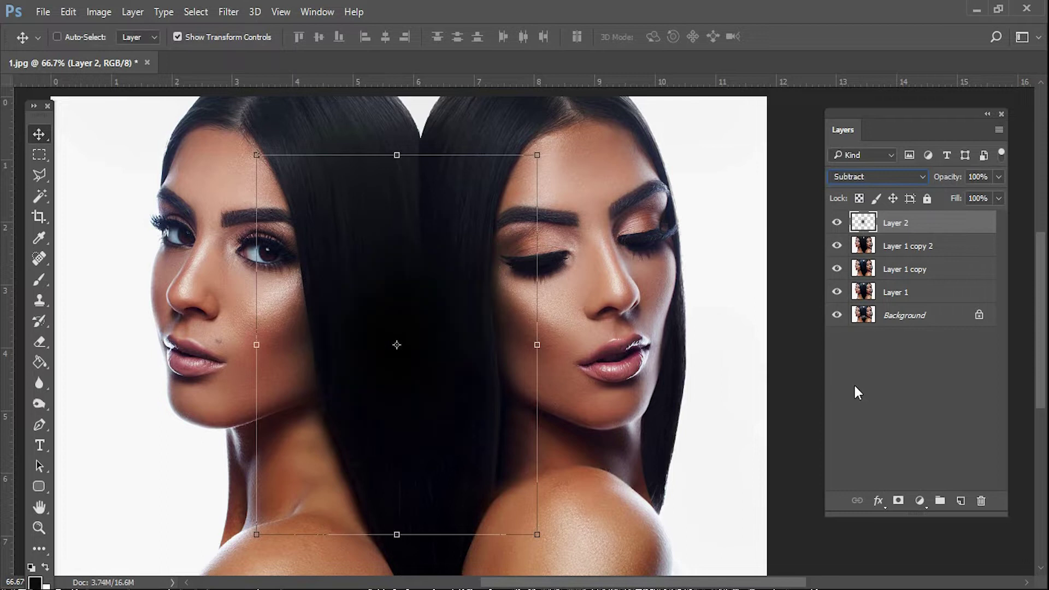
{"action": "key", "text": "Down"}
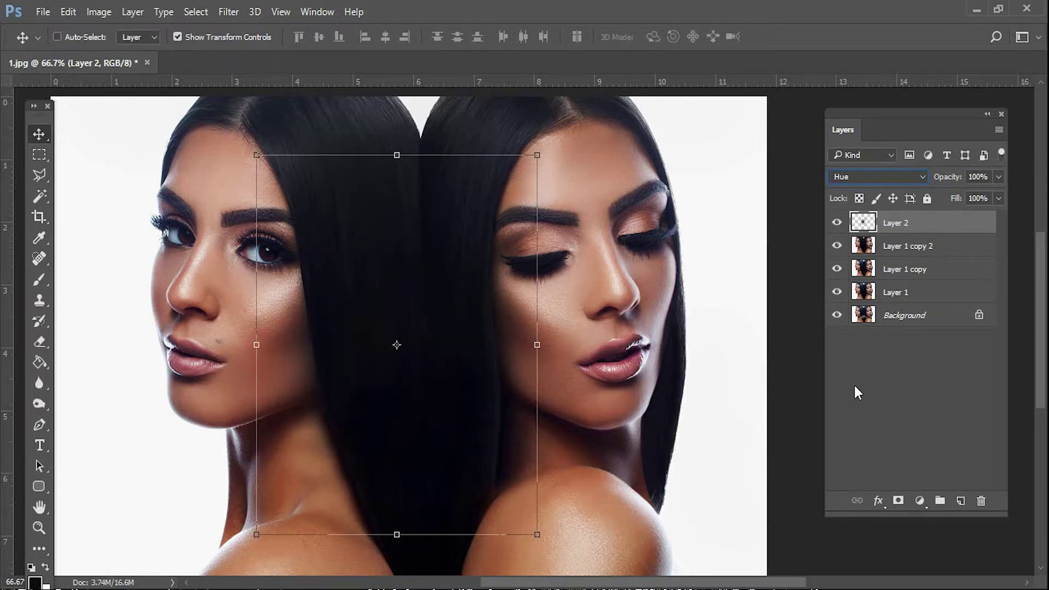
{"action": "key", "text": "Down"}
{"action": "key", "text": "Down"}
{"action": "left_click", "coordinate": [896, 177]}
{"action": "left_click", "coordinate": [887, 221]}
{"action": "key", "text": "Down"}
{"action": "key", "text": "Down"}
{"action": "key", "text": "Down"}
{"action": "key", "text": "Down"}
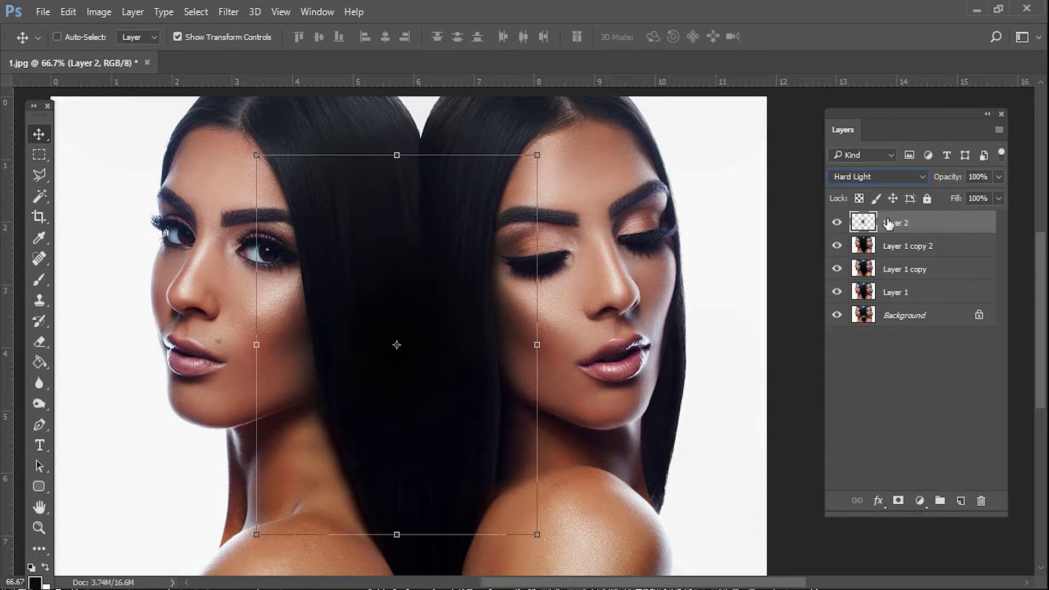
{"action": "key", "text": "Up"}
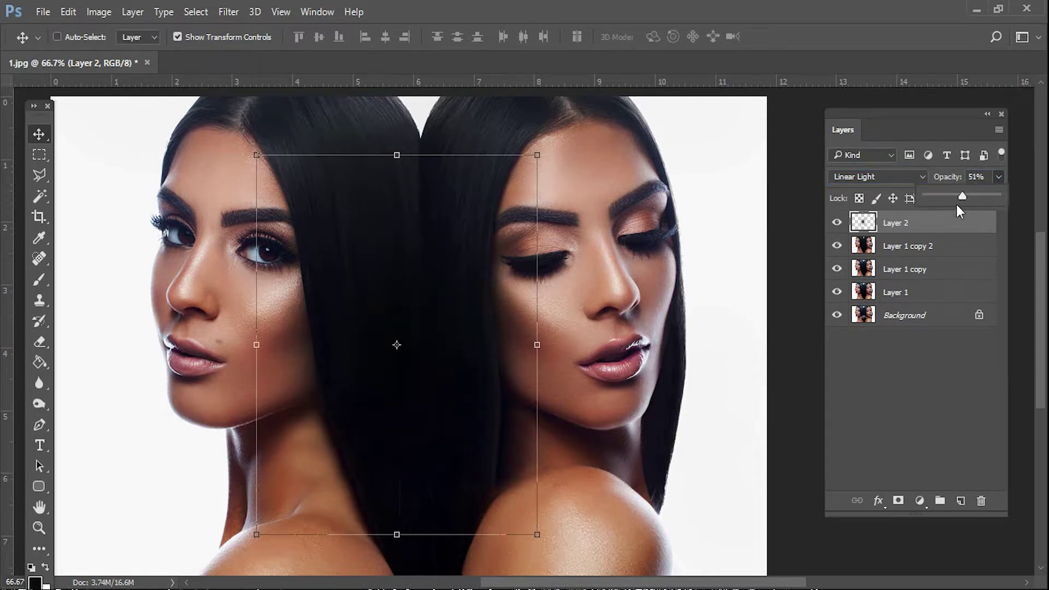
Stretch the overlay to 122% width and up to the photo's top over the central hair
{"action": "left_click_drag", "start_coordinate": [545, 352], "coordinate": [577, 350]}
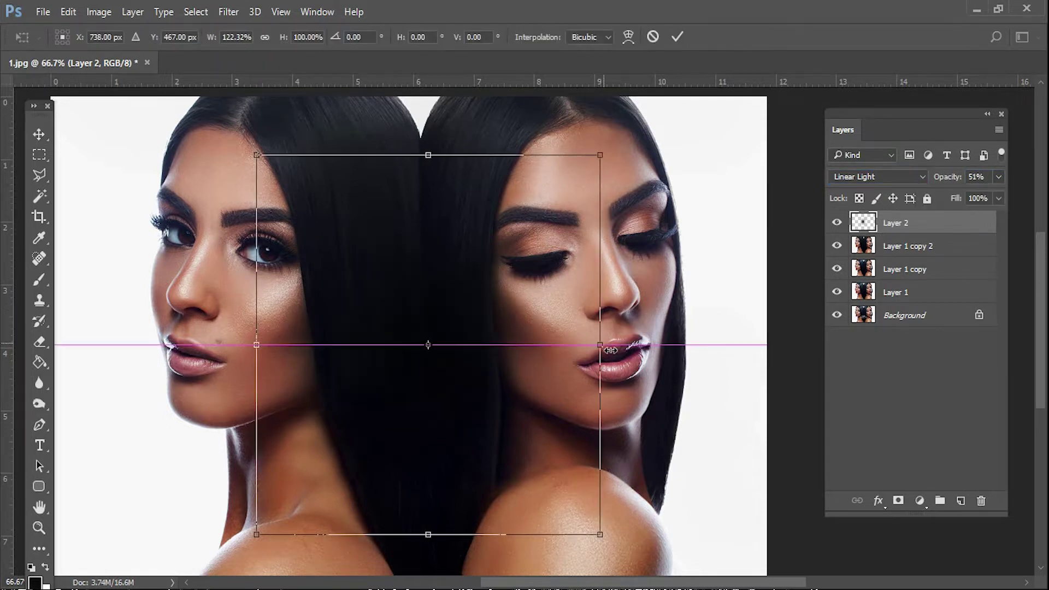
{"action": "left_click_drag", "start_coordinate": [397, 155], "coordinate": [398, 93]}
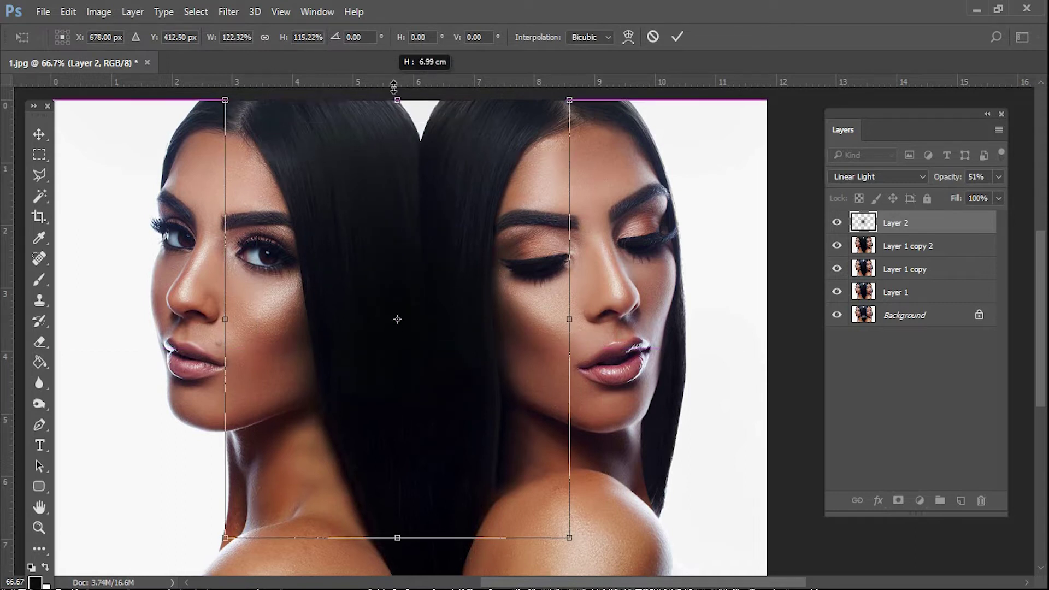
{"action": "key", "text": "Return"}
{"action": "left_click", "coordinate": [178, 36]}
{"action": "scroll", "coordinate": [722, 350], "scroll_direction": "down", "scroll_amount": 3}
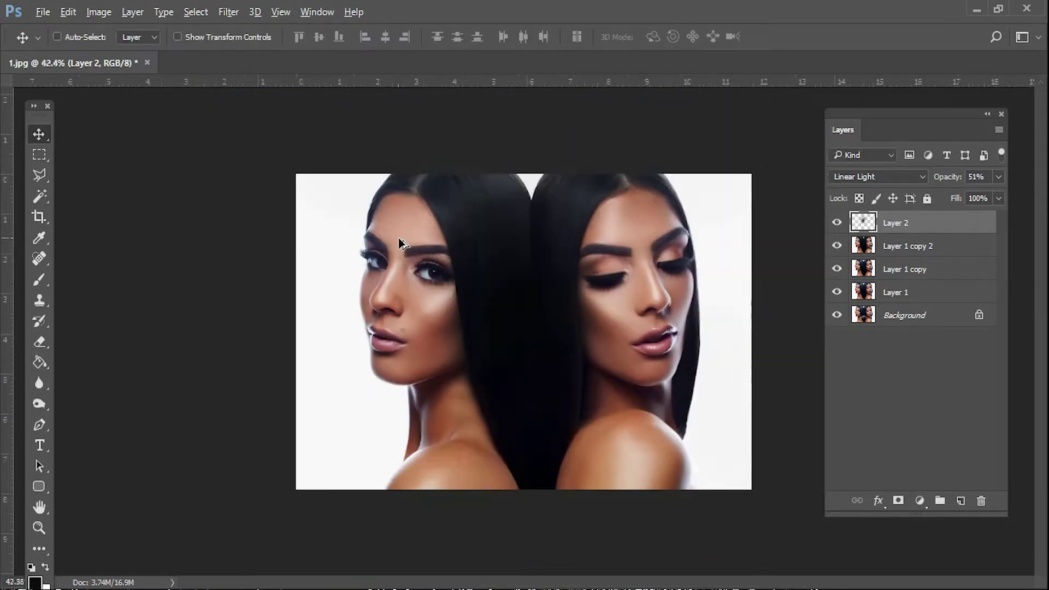
{"action": "scroll", "coordinate": [719, 346], "scroll_direction": "up", "scroll_amount": 2}
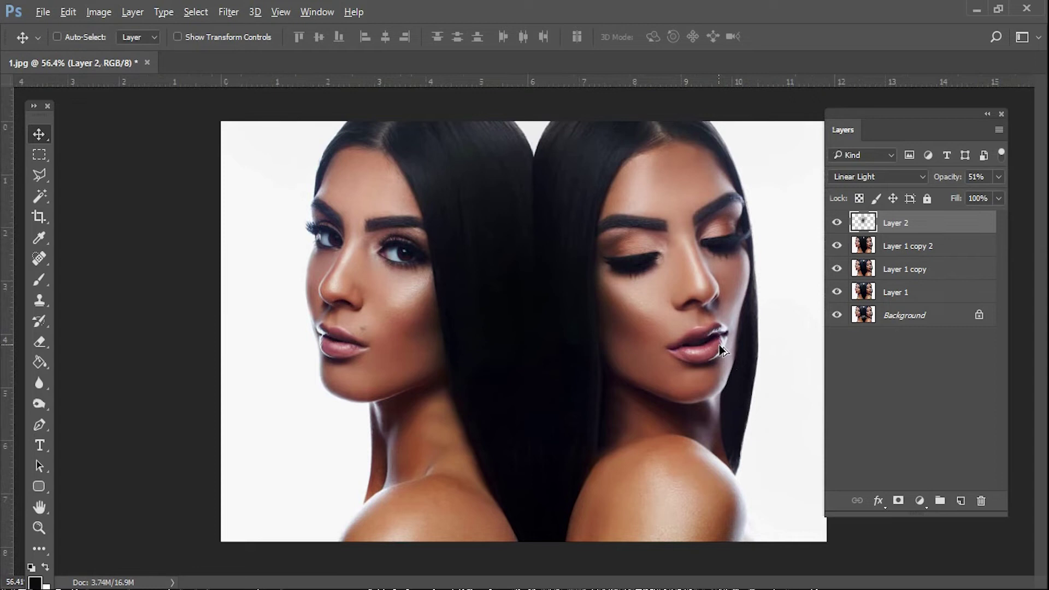
{"action": "scroll", "coordinate": [719, 345], "scroll_direction": "up", "scroll_amount": 4}
{"action": "scroll", "coordinate": [645, 380], "scroll_direction": "up", "scroll_amount": 1}
{"action": "scroll", "coordinate": [571, 356], "scroll_direction": "down", "scroll_amount": 3}
{"action": "left_click_drag", "start_coordinate": [495, 196], "coordinate": [477, 247]}
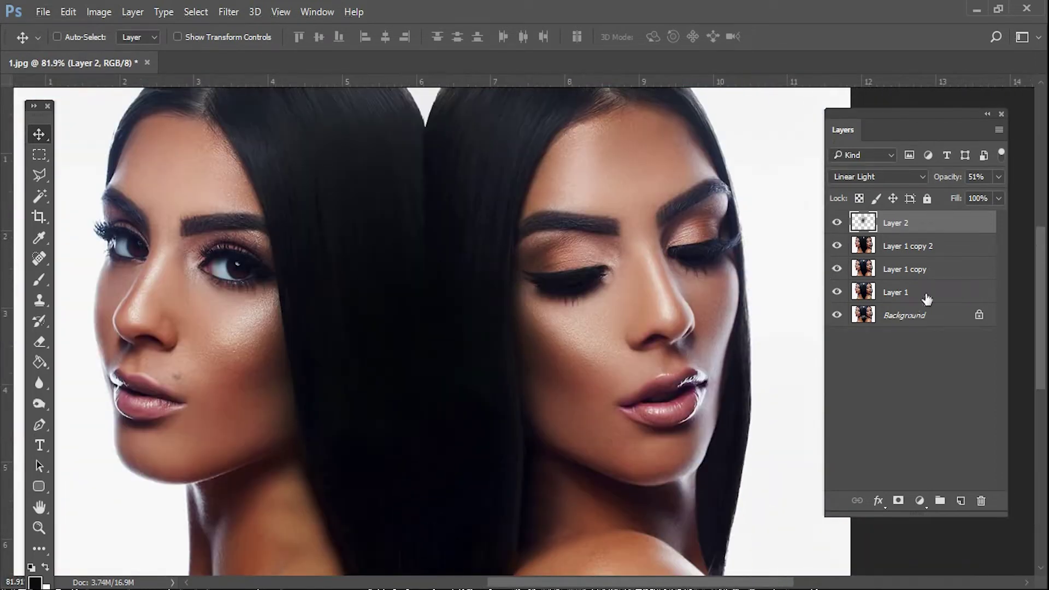
{"action": "left_click", "coordinate": [929, 248]}
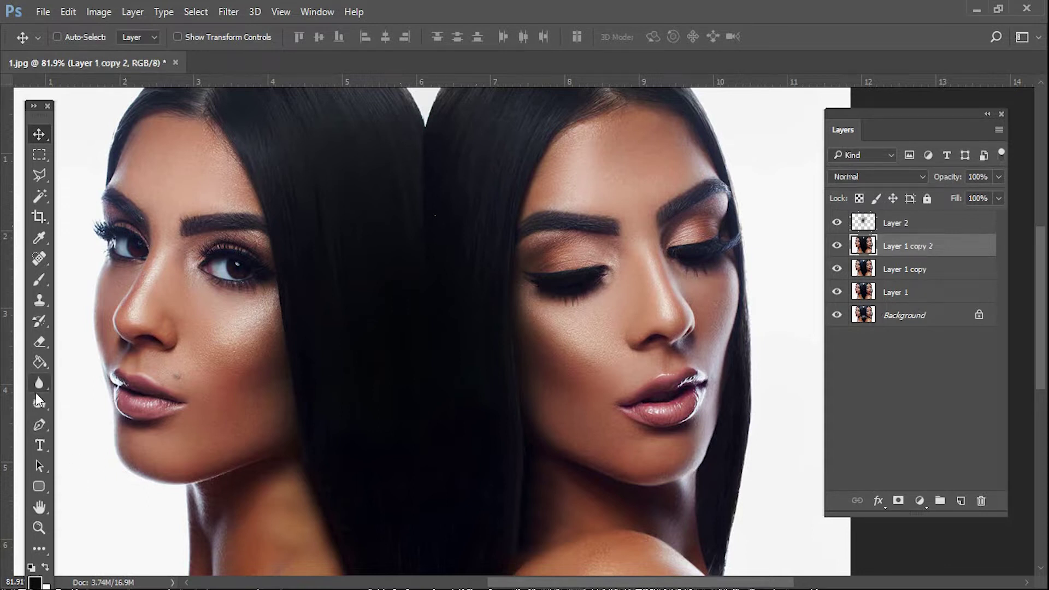
Choose the Smudge Tool with a 4 px brush at 100% strength on Layer 1 copy 2
{"action": "left_click", "coordinate": [38, 403]}
{"action": "left_click", "coordinate": [36, 384]}
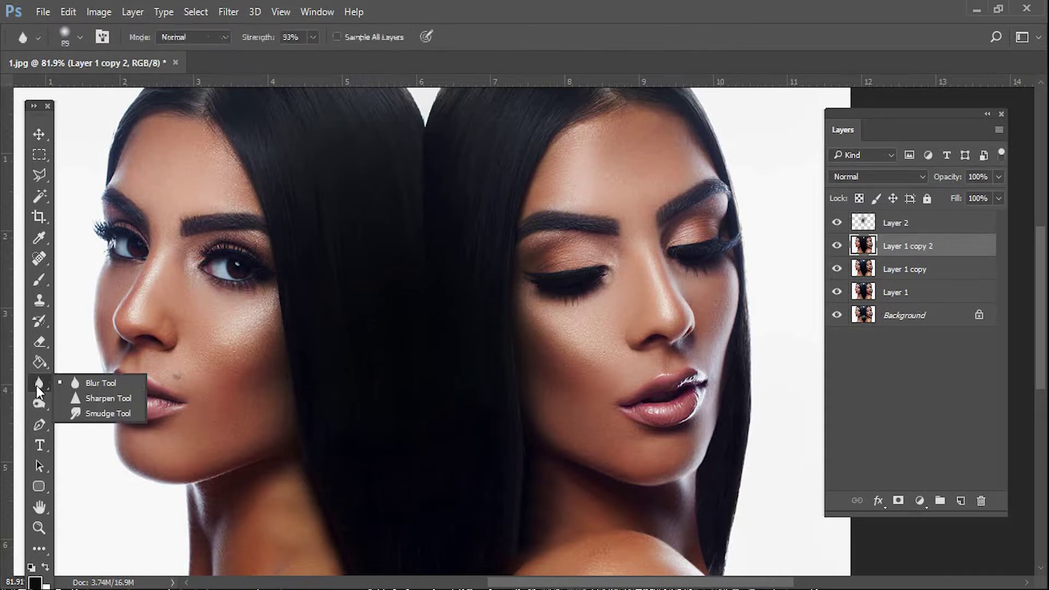
{"action": "left_click", "coordinate": [108, 414]}
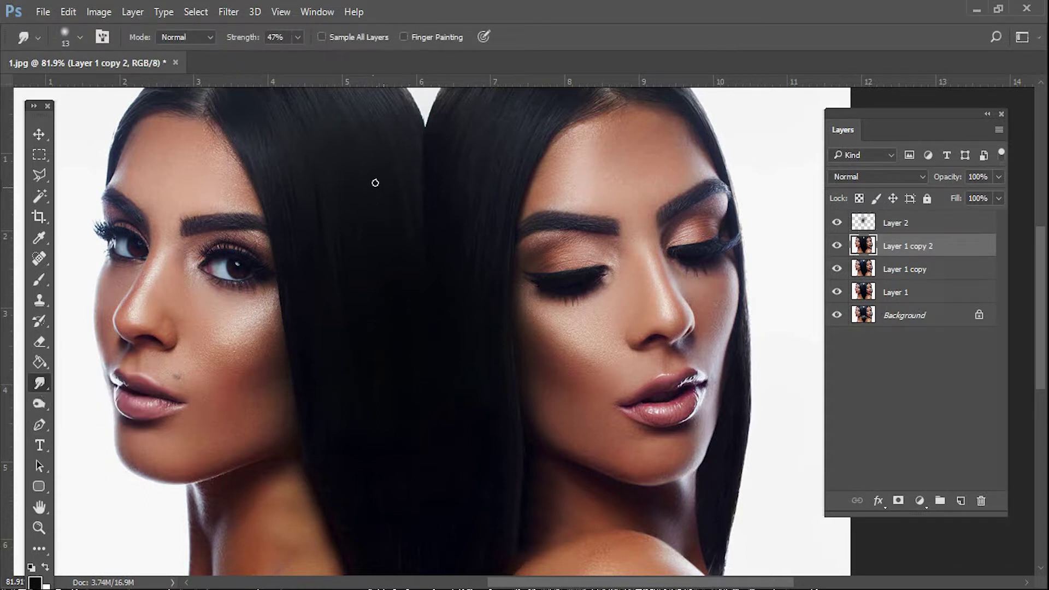
{"action": "left_click", "coordinate": [836, 246]}
{"action": "right_click", "coordinate": [411, 144]}
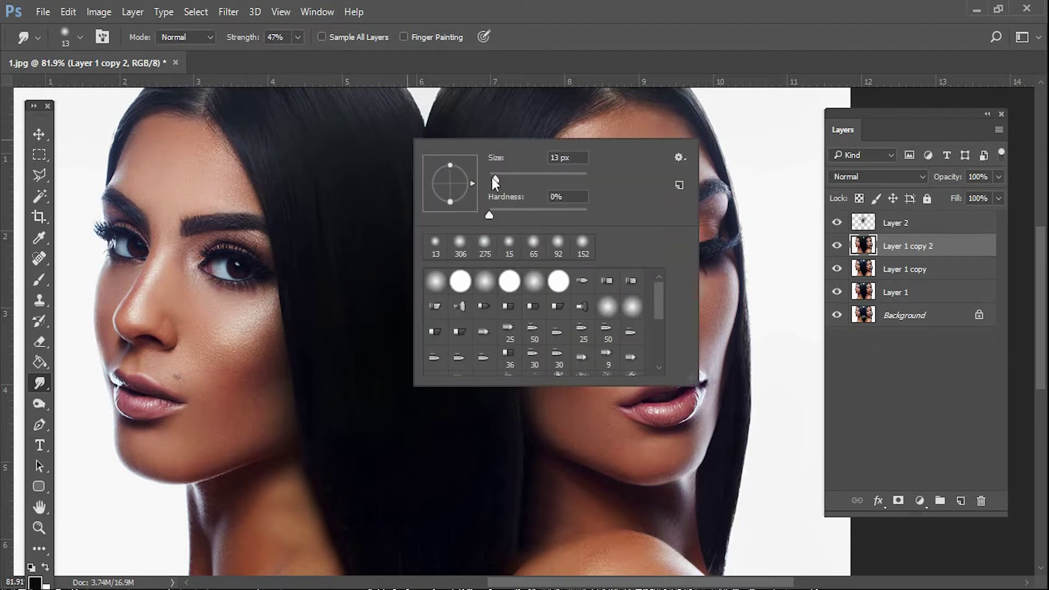
{"action": "left_click_drag", "start_coordinate": [493, 176], "coordinate": [491, 176]}
{"action": "left_click", "coordinate": [298, 36]}
{"action": "left_click_drag", "start_coordinate": [309, 61], "coordinate": [359, 68]}
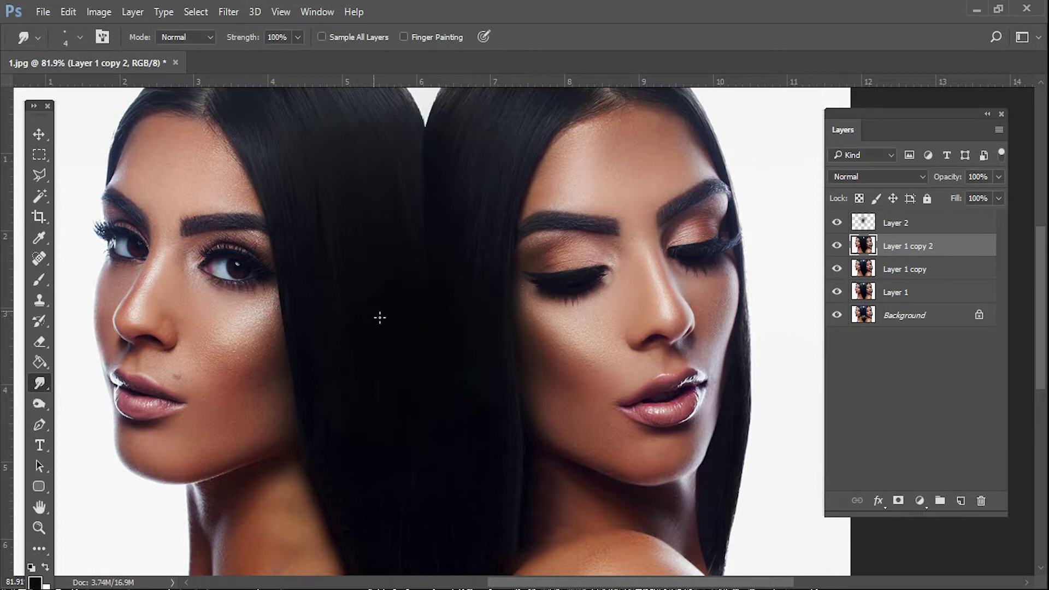
Smudge fine 1 px strands into the dark hair between the faces
{"action": "left_click_drag", "start_coordinate": [379, 427], "coordinate": [406, 540]}
{"action": "right_click", "coordinate": [404, 319]}
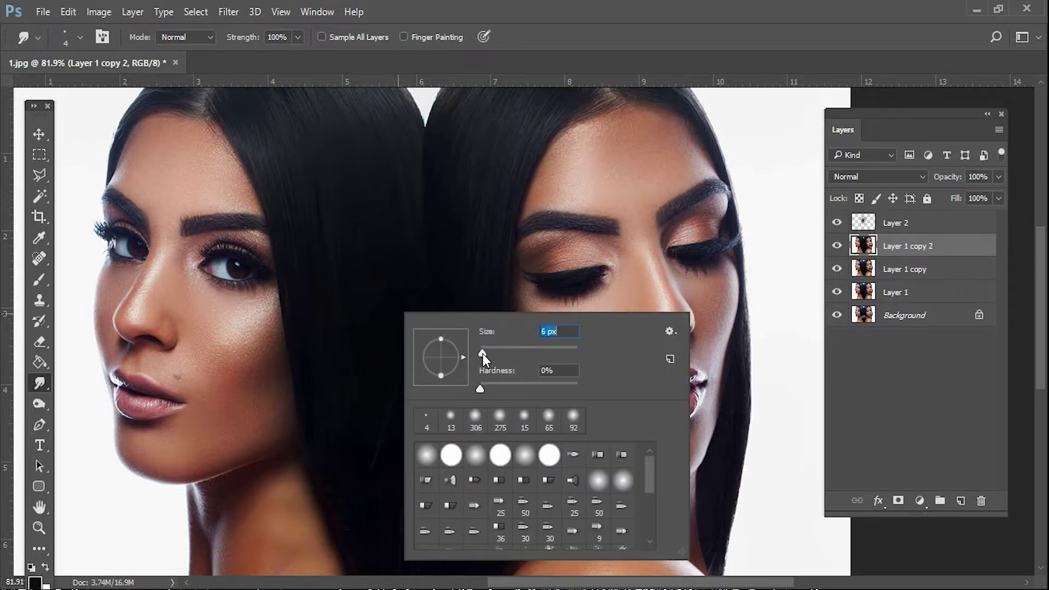
{"action": "key", "text": "Return"}
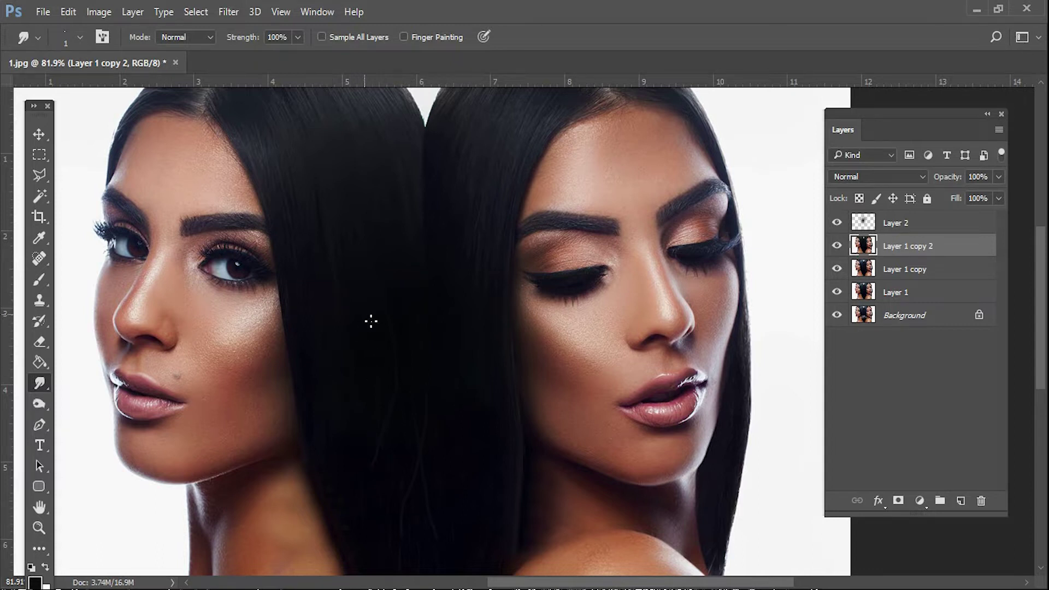
{"action": "left_click_drag", "start_coordinate": [486, 533], "coordinate": [404, 404]}
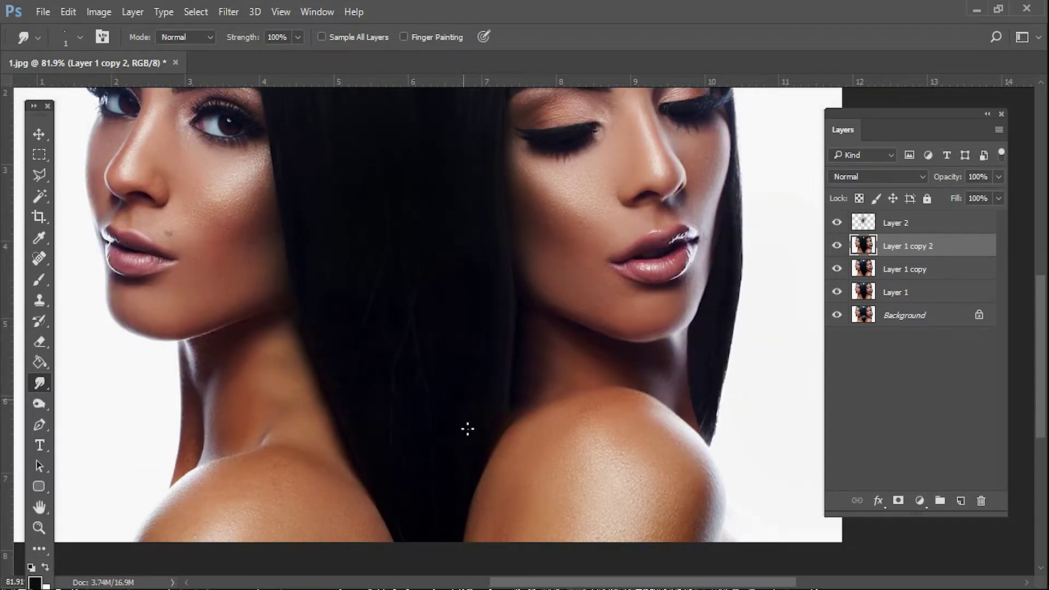
Smudge thin hair strands onto the neck, undoing and redrawing until they look right
{"action": "scroll", "coordinate": [443, 476], "scroll_direction": "up", "scroll_amount": 2}
{"action": "scroll", "coordinate": [443, 438], "scroll_direction": "up", "scroll_amount": 3}
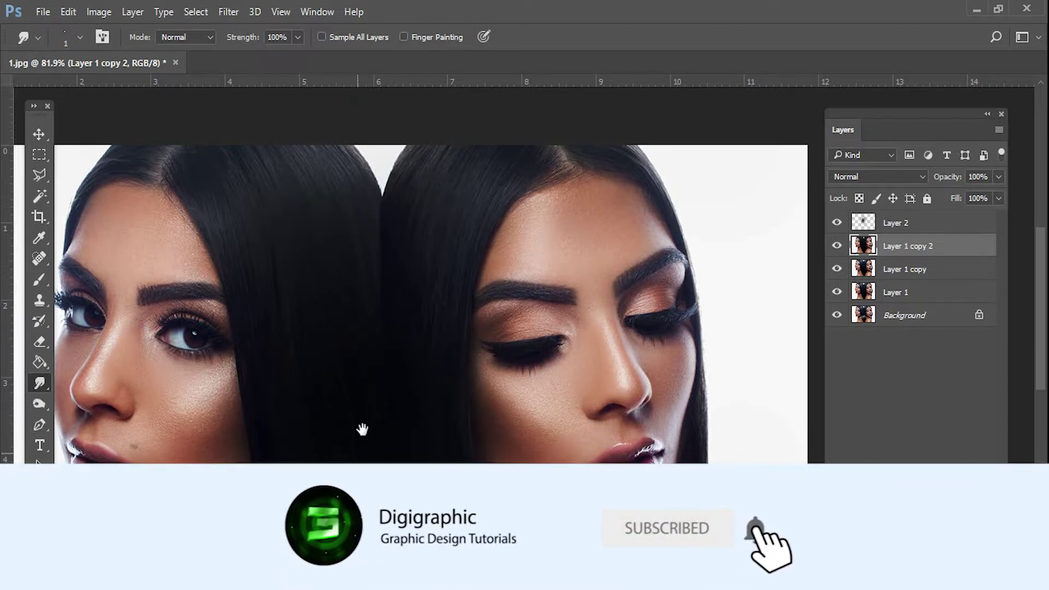
{"action": "left_click_drag", "start_coordinate": [389, 515], "coordinate": [370, 389]}
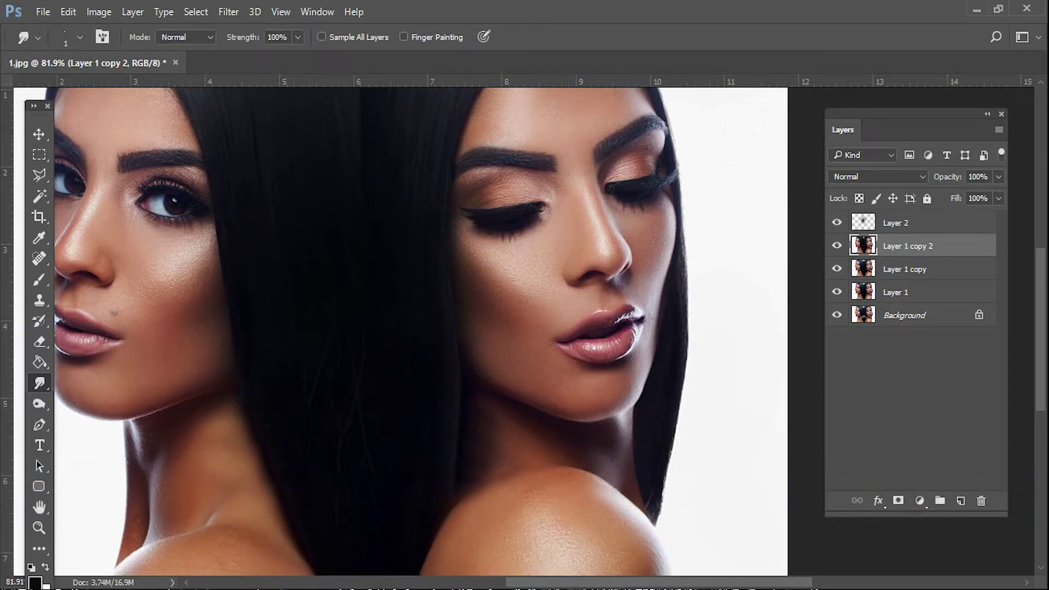
{"action": "mouse_move", "coordinate": [265, 461]}
{"action": "left_mouse_down"}
{"action": "mouse_move", "coordinate": [254, 513]}
{"action": "mouse_move", "coordinate": [278, 515]}
{"action": "left_mouse_up"}
{"action": "key", "text": "ctrl+z"}
{"action": "key", "text": "ctrl+z"}
{"action": "left_click_drag", "start_coordinate": [262, 479], "coordinate": [276, 514]}
{"action": "key", "text": "ctrl+z"}
{"action": "mouse_move", "coordinate": [261, 477]}
{"action": "left_mouse_down"}
{"action": "mouse_move", "coordinate": [282, 532]}
{"action": "mouse_move", "coordinate": [279, 560]}
{"action": "left_mouse_up"}
{"action": "key", "text": "ctrl+z"}
{"action": "key", "text": "ctrl+z"}
Zoom and pan to inspect the right woman's chin, shoulders and the central hair
{"action": "scroll", "coordinate": [328, 470], "scroll_direction": "up", "scroll_amount": 5}
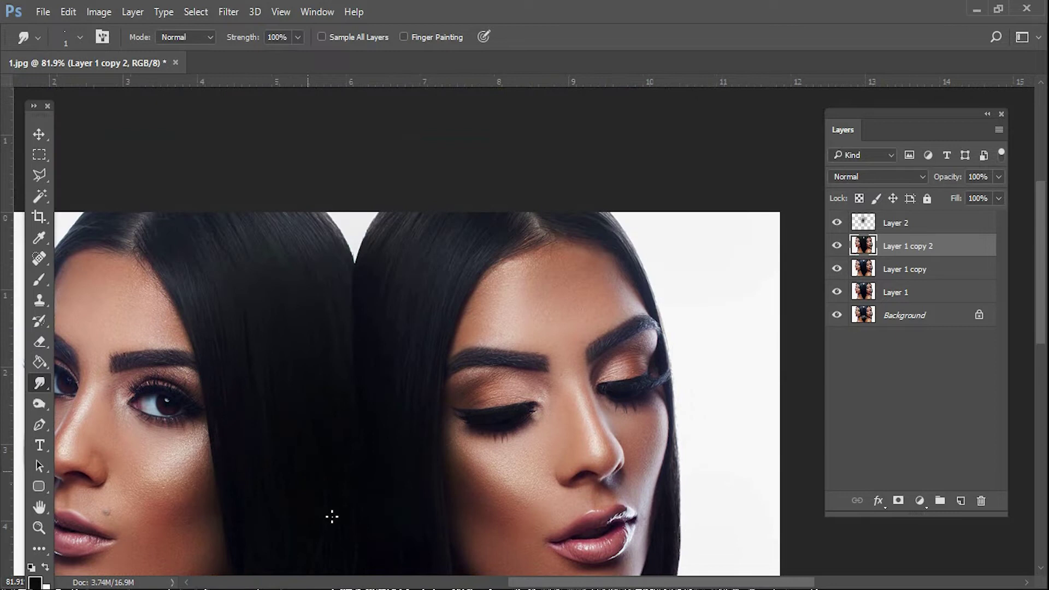
{"action": "scroll", "coordinate": [309, 465], "scroll_direction": "down", "scroll_amount": 3}
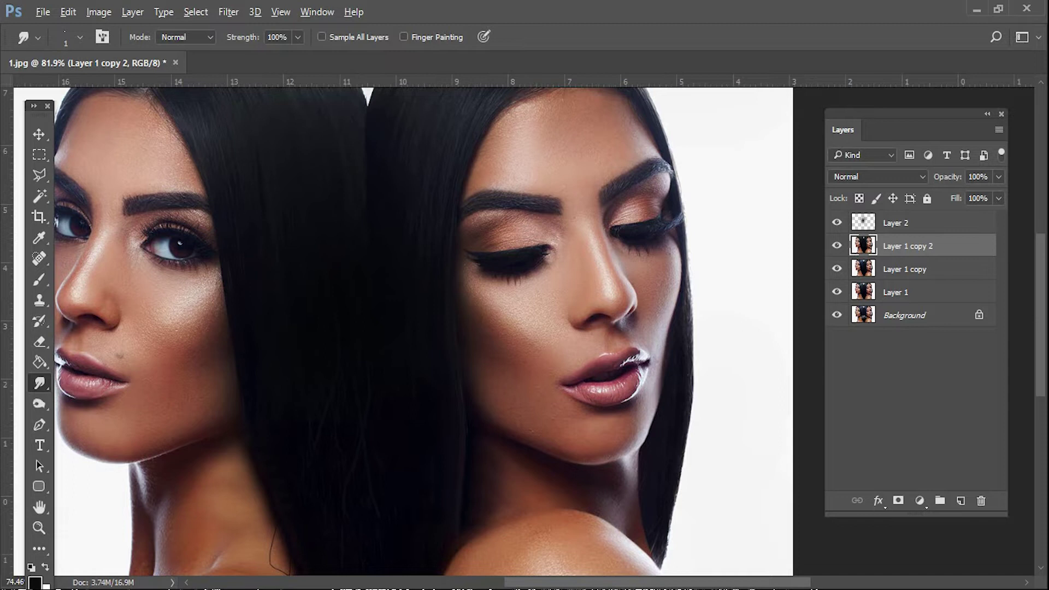
{"action": "scroll", "coordinate": [383, 423], "scroll_direction": "down", "scroll_amount": 3}
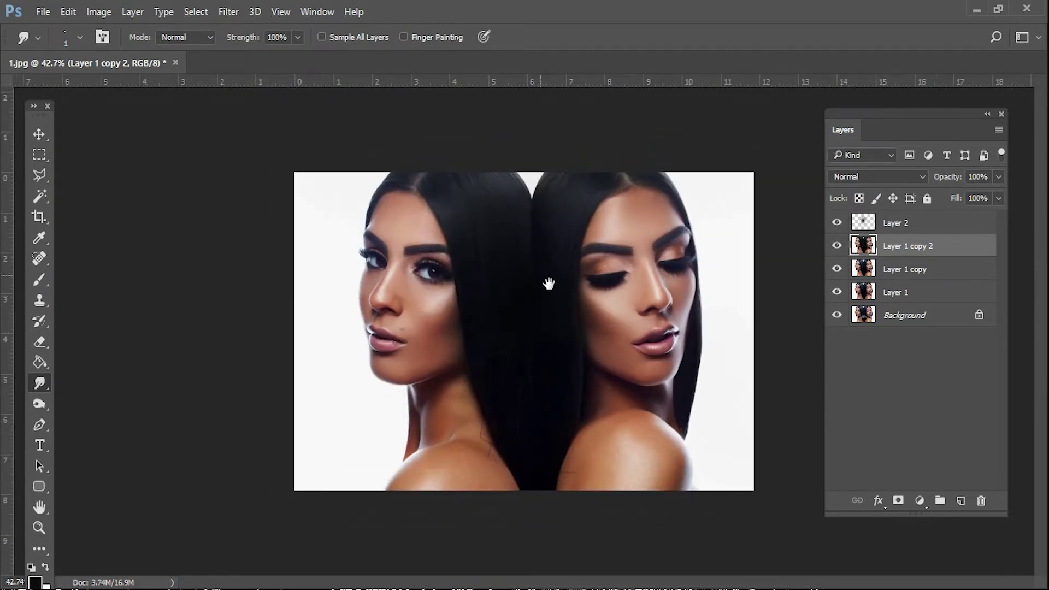
{"action": "scroll", "coordinate": [550, 287], "scroll_direction": "up", "scroll_amount": 1}
{"action": "scroll", "coordinate": [662, 342], "scroll_direction": "up", "scroll_amount": 2}
{"action": "scroll", "coordinate": [702, 398], "scroll_direction": "up", "scroll_amount": 1}
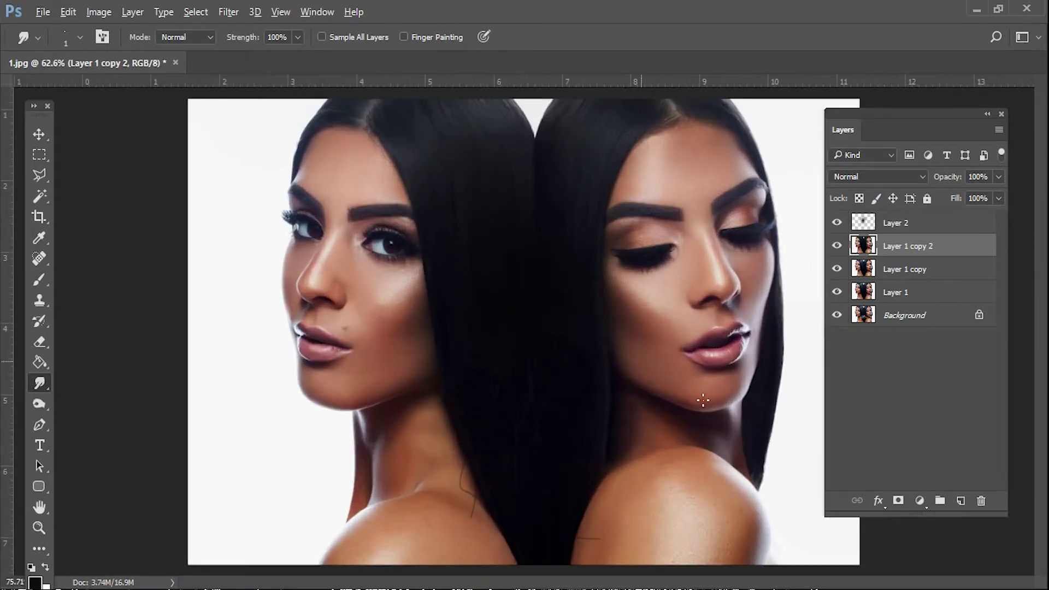
{"action": "scroll", "coordinate": [703, 402], "scroll_direction": "up", "scroll_amount": 1}
{"action": "mouse_move", "coordinate": [702, 403]}
{"action": "left_mouse_down"}
{"action": "mouse_move", "coordinate": [602, 292]}
{"action": "mouse_move", "coordinate": [604, 304]}
{"action": "left_mouse_up"}
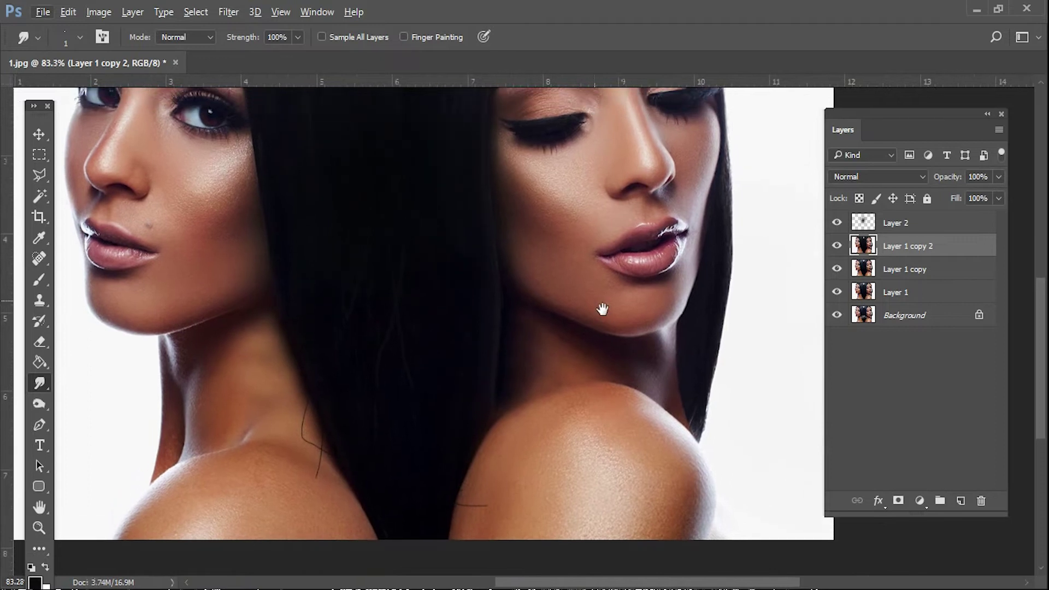
{"action": "scroll", "coordinate": [463, 468], "scroll_direction": "up", "scroll_amount": 3}
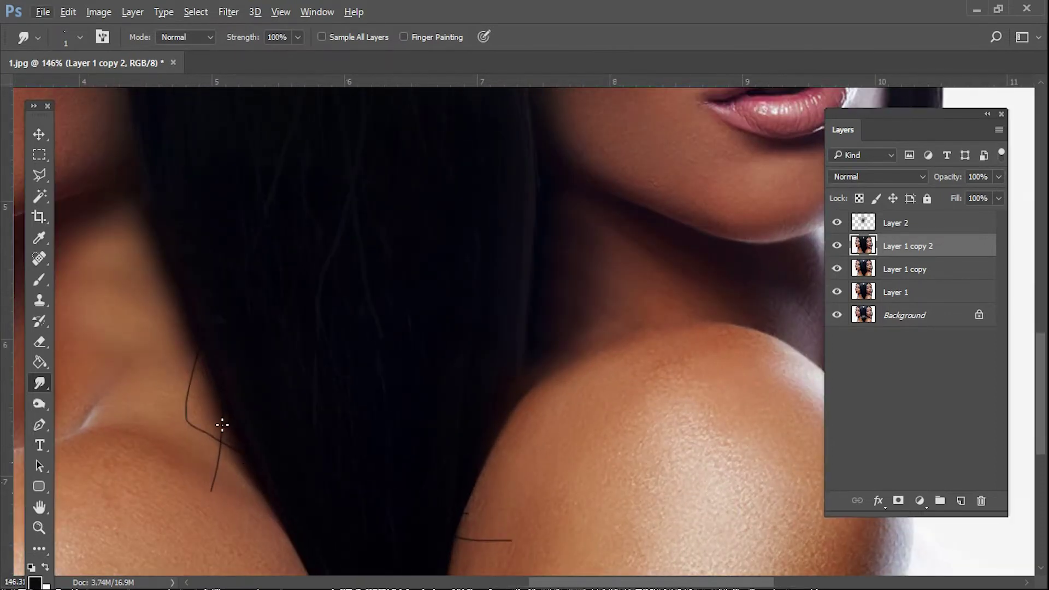
{"action": "left_click_drag", "start_coordinate": [414, 245], "coordinate": [545, 375]}
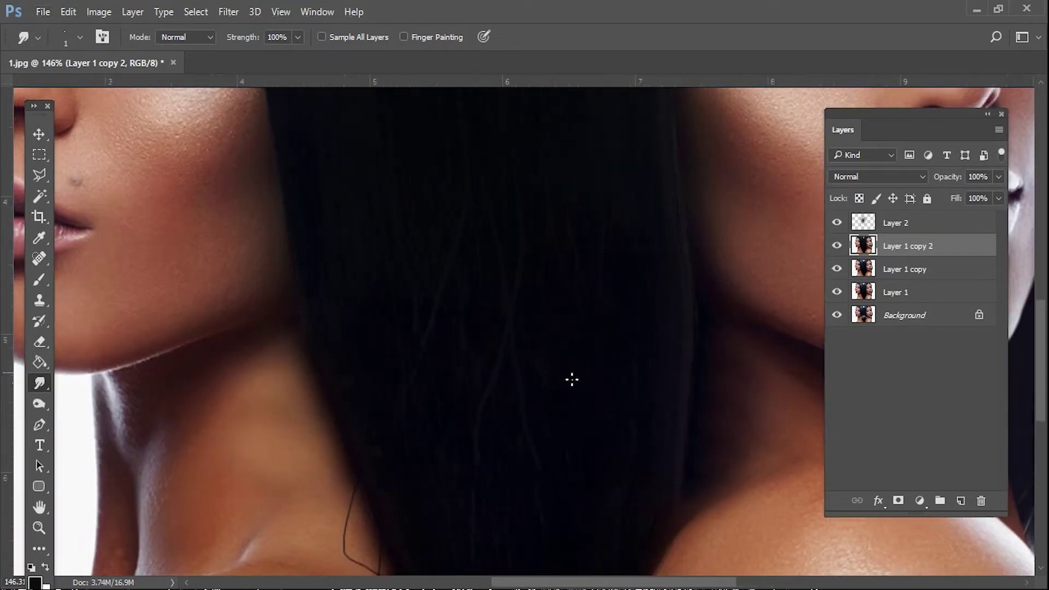
Add a white (#ffffff) 33 pt GIFT title centred over the dark hair
{"action": "key", "text": "t"}
{"action": "left_click", "coordinate": [531, 312]}
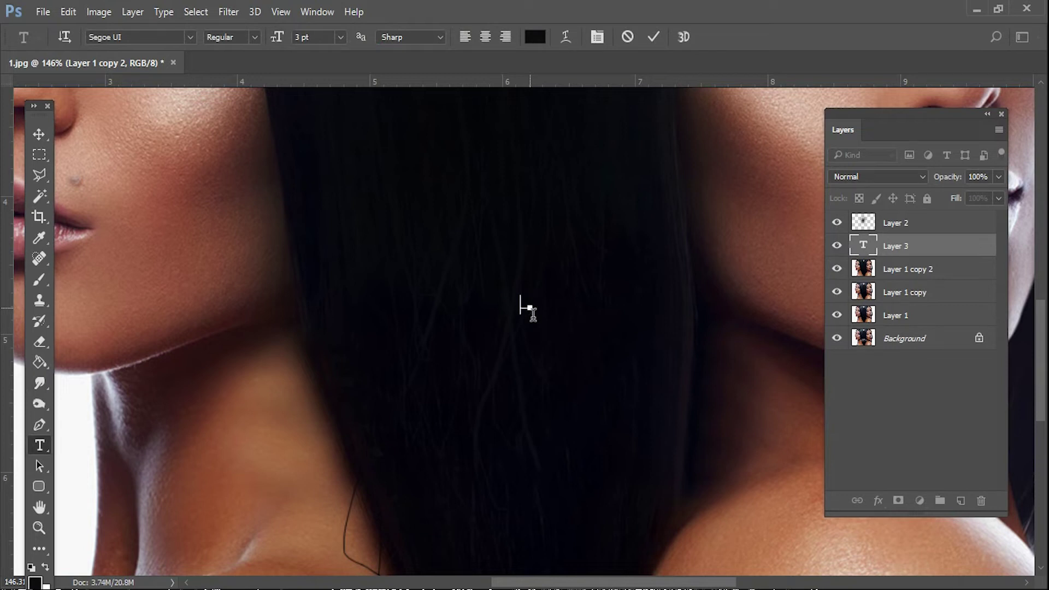
{"action": "type", "text": "text"}
{"action": "key", "text": "ctrl+a"}
{"action": "left_click", "coordinate": [536, 42]}
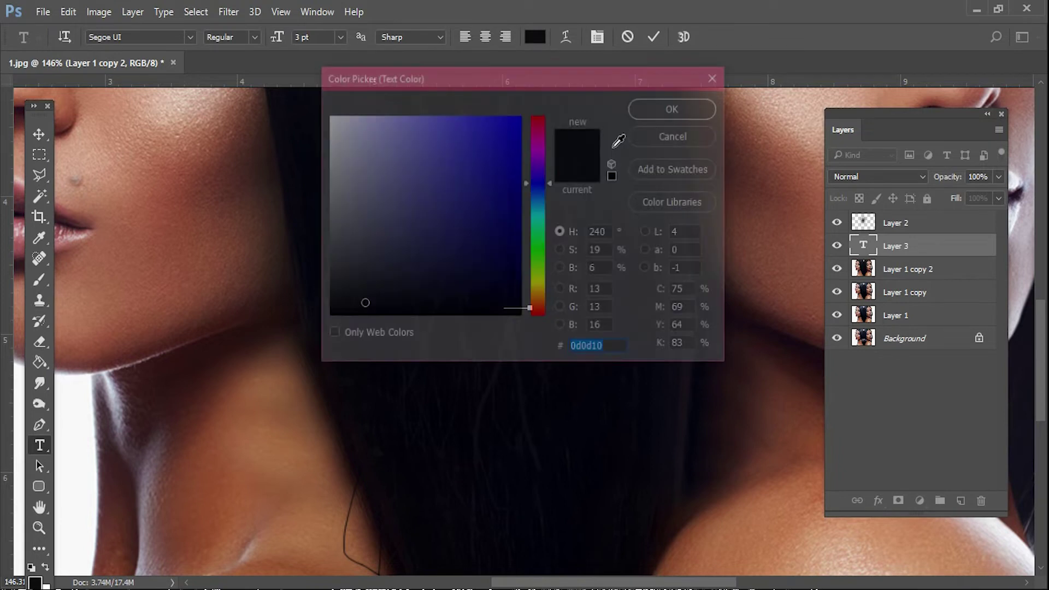
{"action": "type", "text": "ffffff"}
{"action": "left_click", "coordinate": [677, 107]}
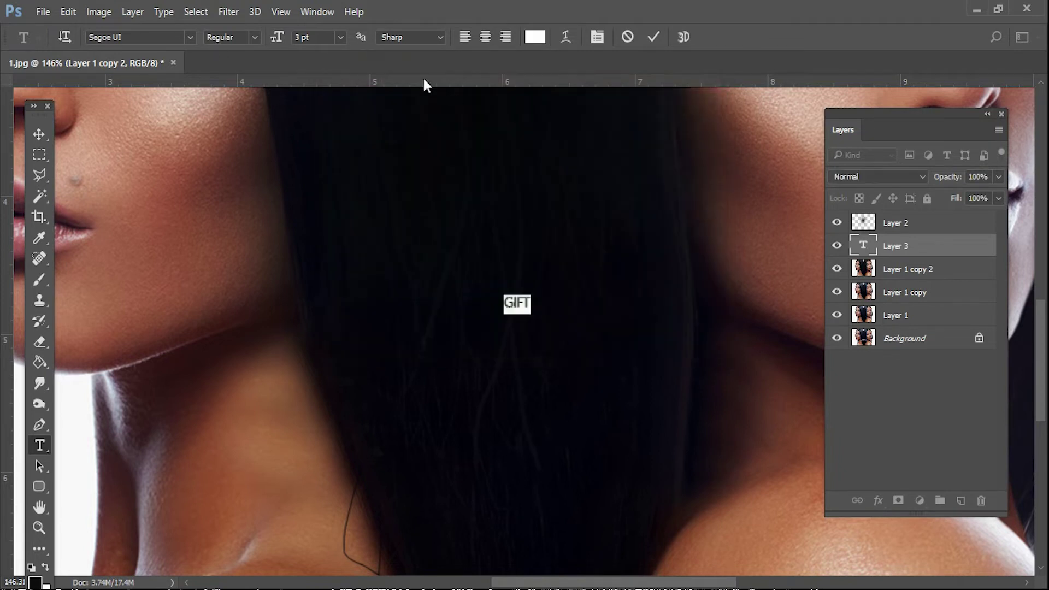
{"action": "left_click", "coordinate": [309, 36]}
{"action": "key", "text": "shift+Up"}
{"action": "key", "text": "shift+Up"}
{"action": "key", "text": "shift+Up"}
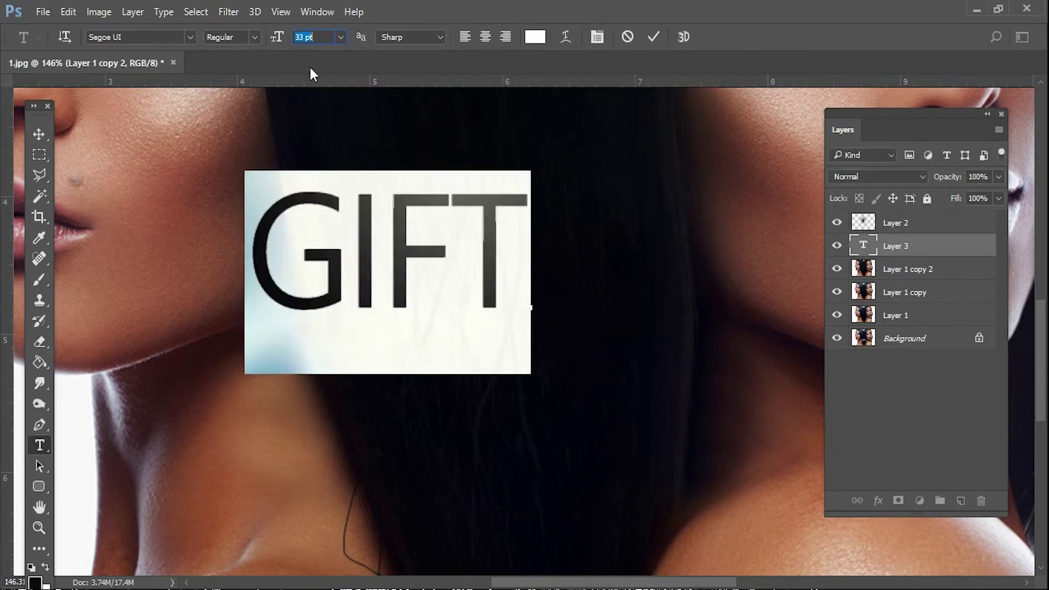
{"action": "left_click", "coordinate": [34, 134]}
{"action": "mouse_move", "coordinate": [368, 253]}
{"action": "left_mouse_down"}
{"action": "mouse_move", "coordinate": [474, 246]}
{"action": "mouse_move", "coordinate": [506, 263]}
{"action": "left_mouse_up"}
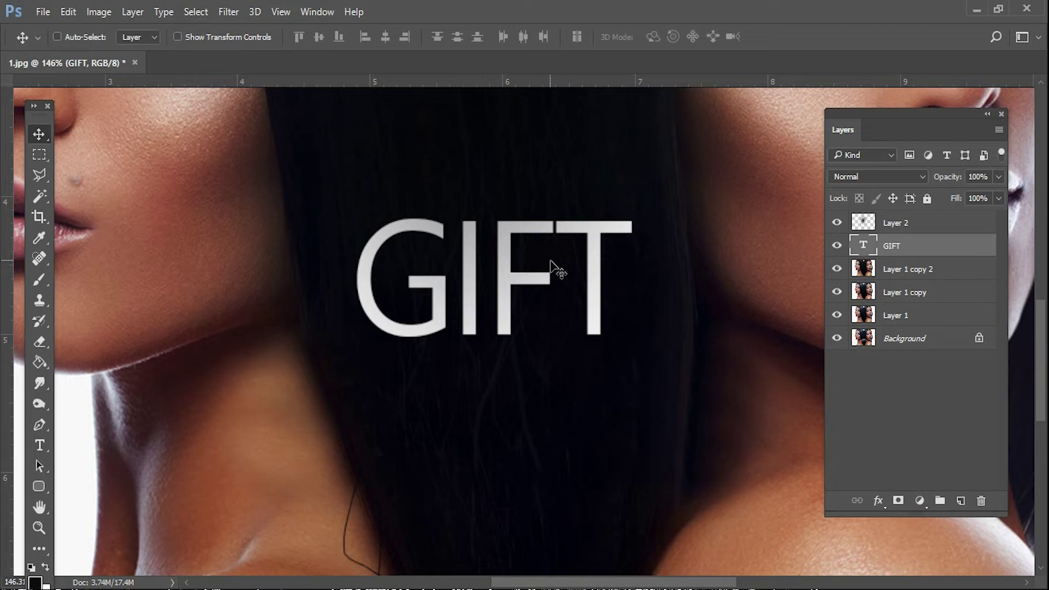
Try a duplicate GIFT copy, delete it, and draw a paragraph text box below the title
{"action": "left_click_drag", "start_coordinate": [533, 251], "coordinate": [540, 402]}
{"action": "key", "text": "t"}
{"action": "left_click", "coordinate": [540, 402]}
{"action": "key", "text": "ctrl+a"}
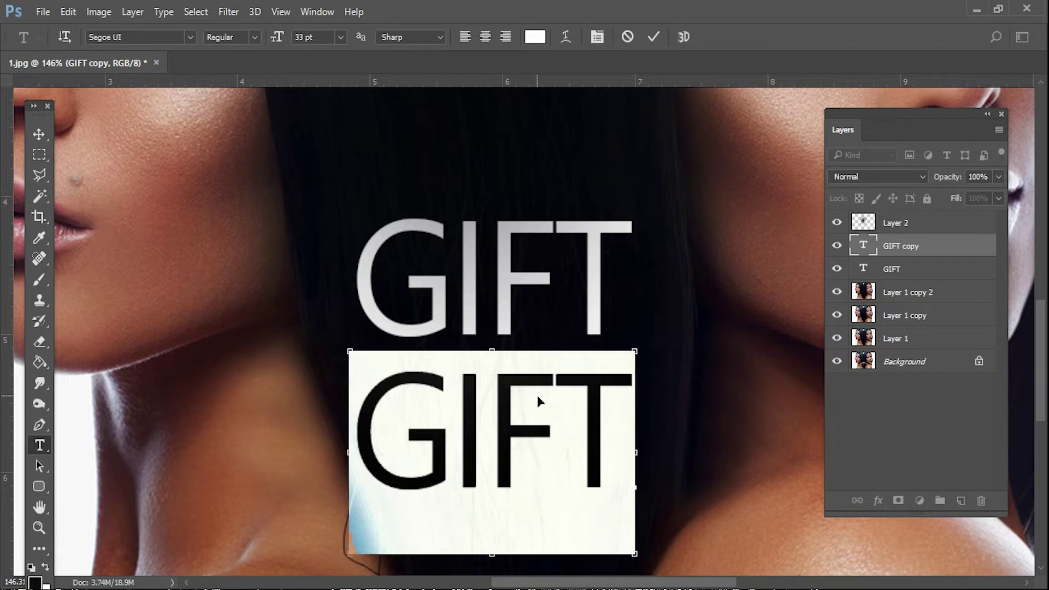
{"action": "type", "text": "long run"}
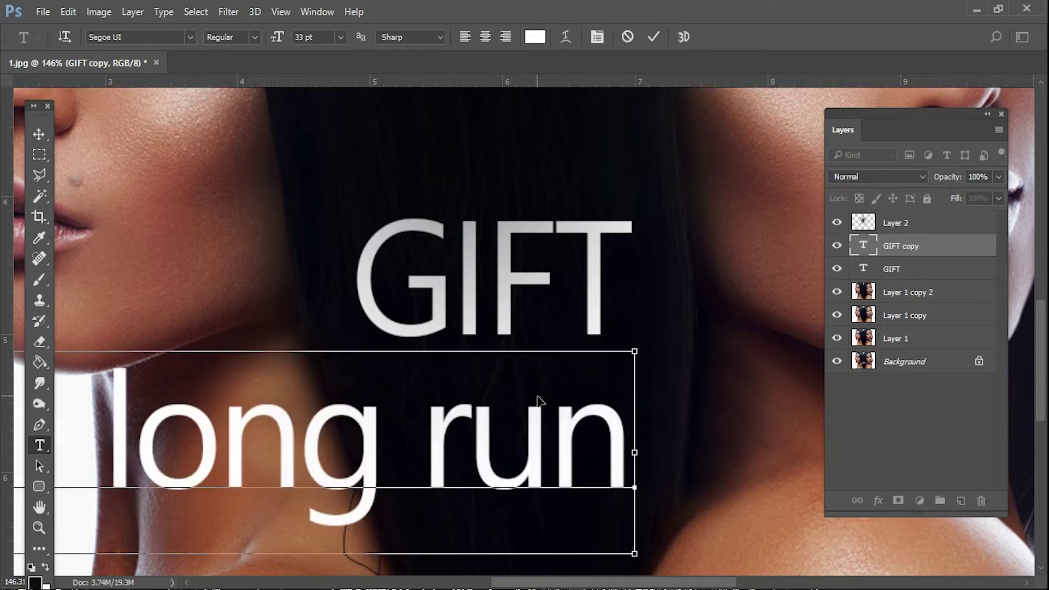
{"action": "key", "text": "ctrl+a"}
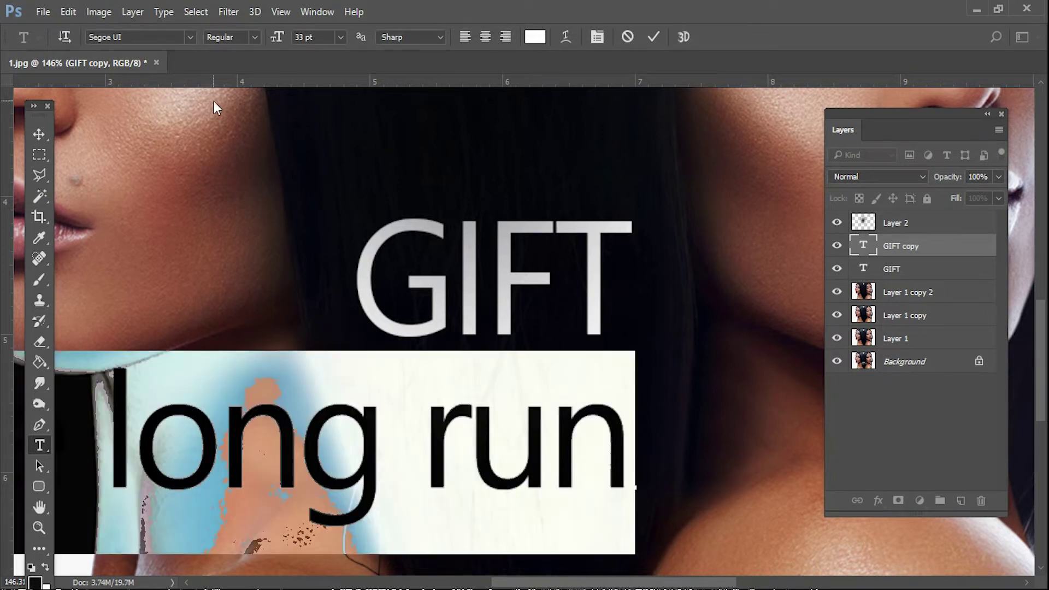
{"action": "key", "text": "Escape"}
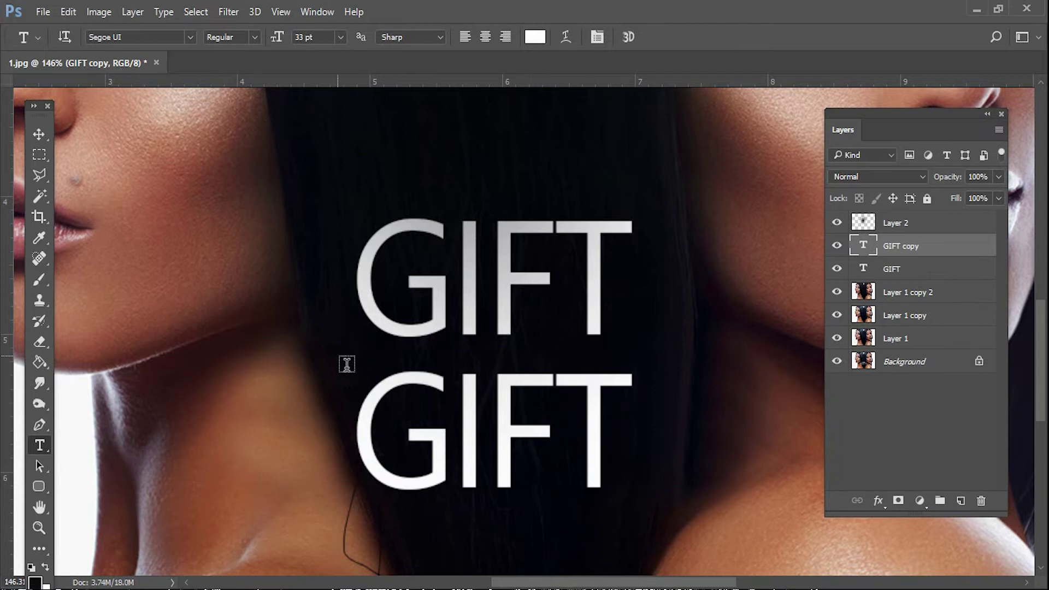
{"action": "key", "text": "Delete"}
{"action": "mouse_move", "coordinate": [325, 361]}
{"action": "left_mouse_down"}
{"action": "mouse_move", "coordinate": [559, 464]}
{"action": "mouse_move", "coordinate": [654, 471]}
{"action": "left_mouse_up"}
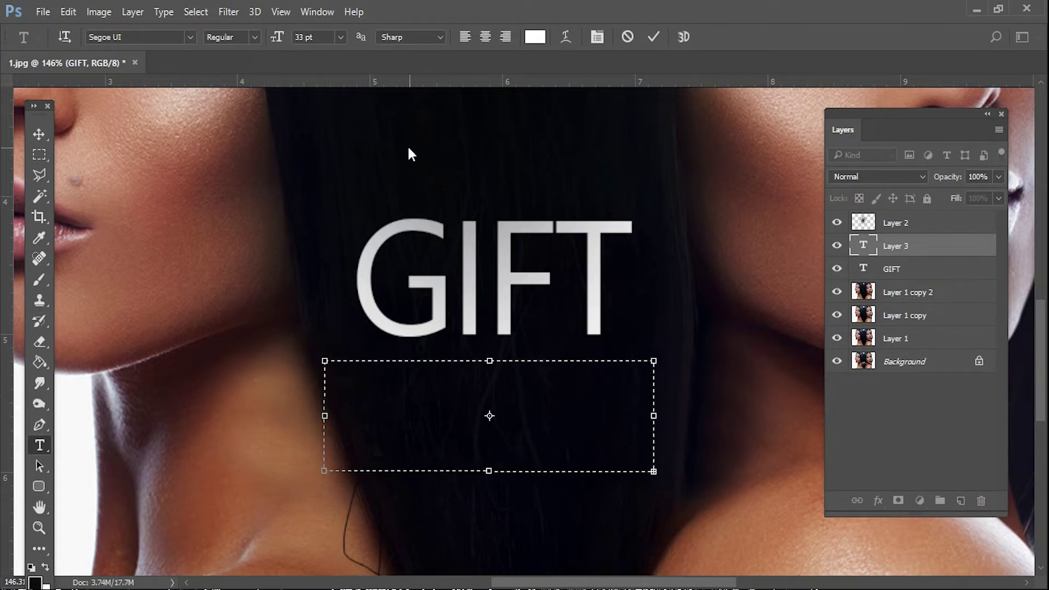
Enlarge the text box and give the body text -40 tracking, 6 pt size, 9.01 pt leading
{"action": "left_click_drag", "start_coordinate": [325, 361], "coordinate": [190, 196]}
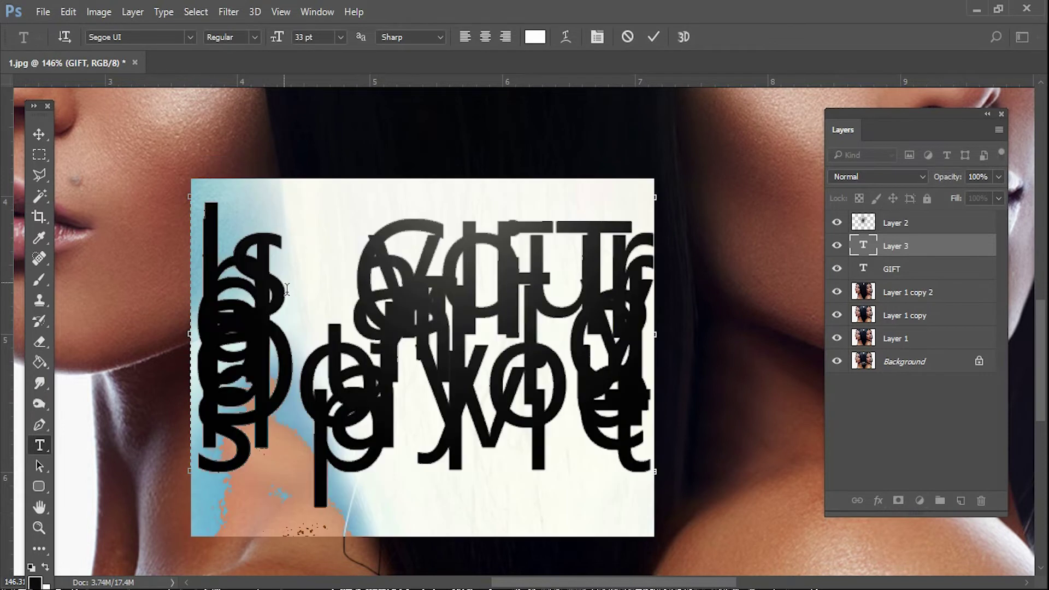
{"action": "left_click", "coordinate": [596, 37]}
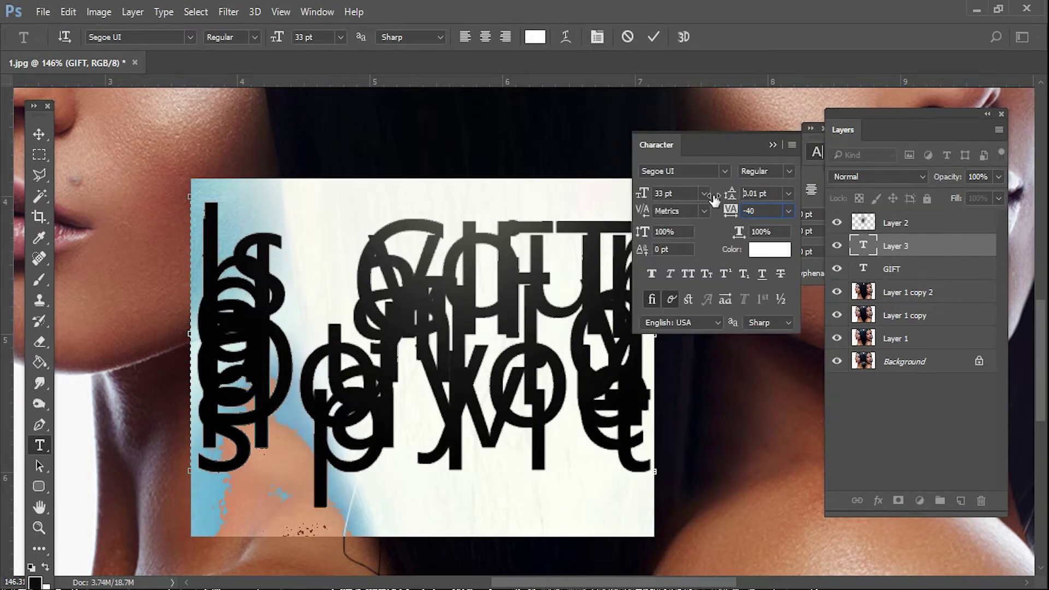
{"action": "key", "text": "Return"}
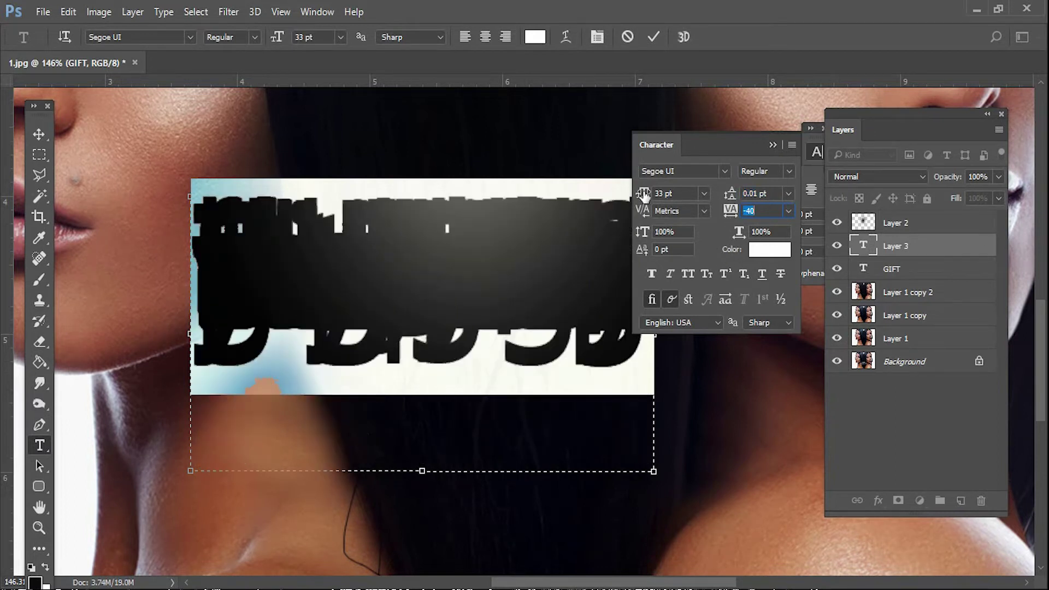
{"action": "left_click_drag", "start_coordinate": [645, 194], "coordinate": [590, 192]}
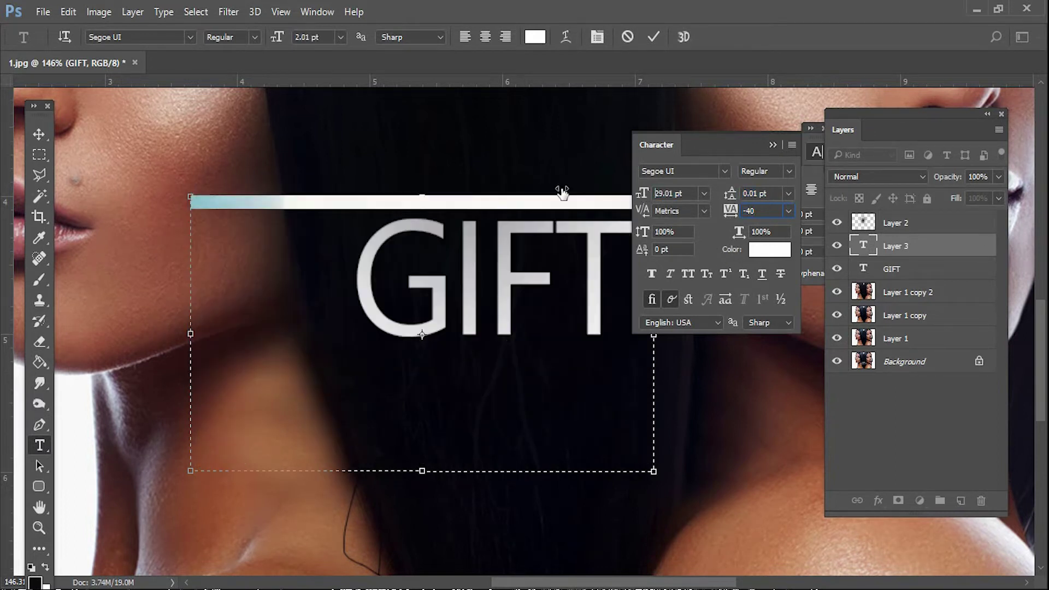
{"action": "left_click_drag", "start_coordinate": [590, 192], "coordinate": [545, 202]}
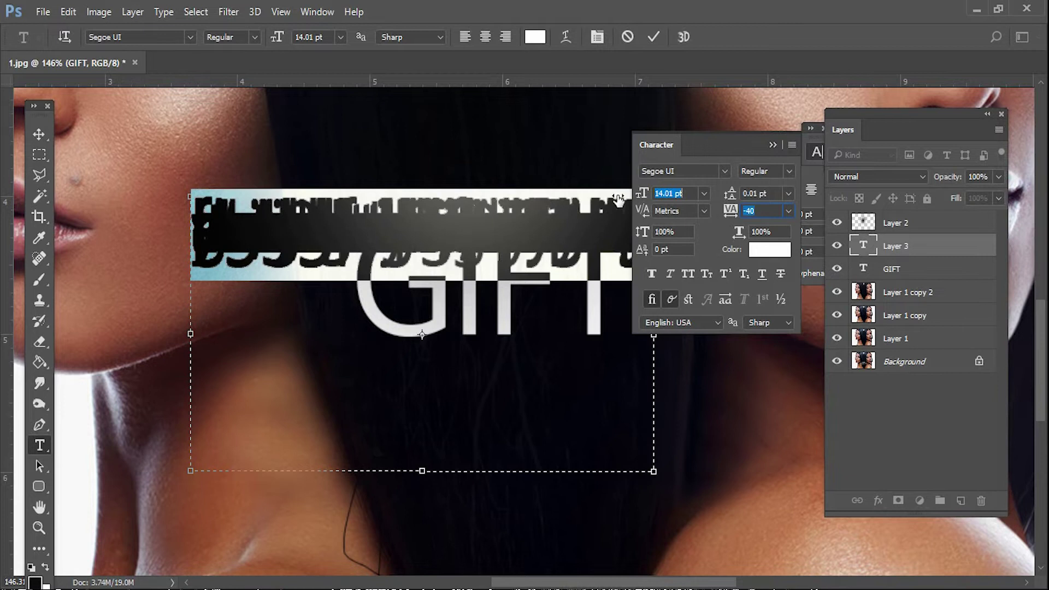
{"action": "left_click", "coordinate": [705, 194]}
{"action": "left_click", "coordinate": [710, 241]}
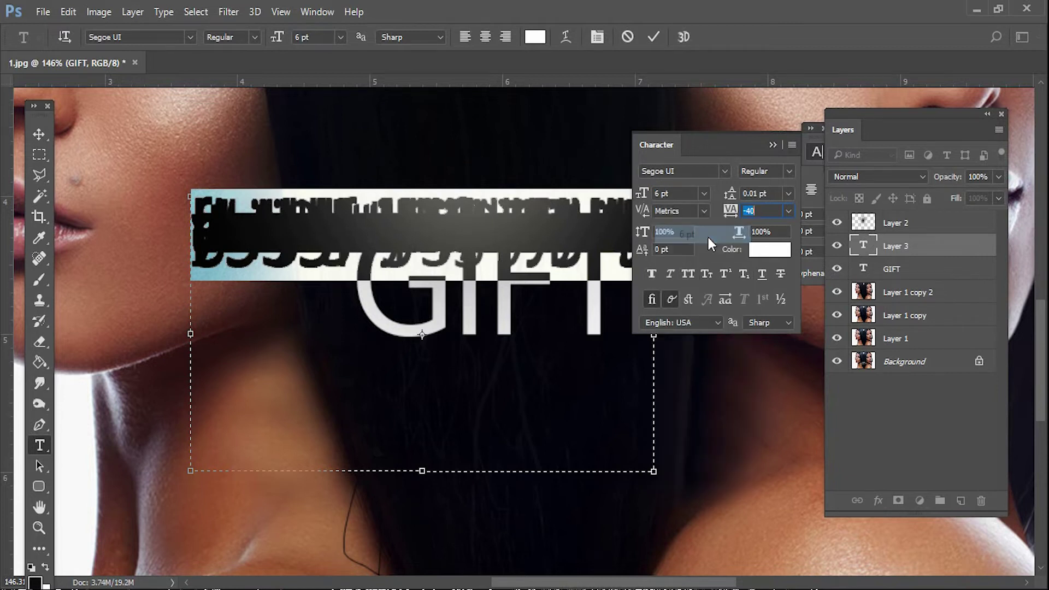
{"action": "mouse_move", "coordinate": [741, 198]}
{"action": "left_mouse_down"}
{"action": "mouse_move", "coordinate": [757, 195]}
{"action": "mouse_move", "coordinate": [747, 195]}
{"action": "left_mouse_up"}
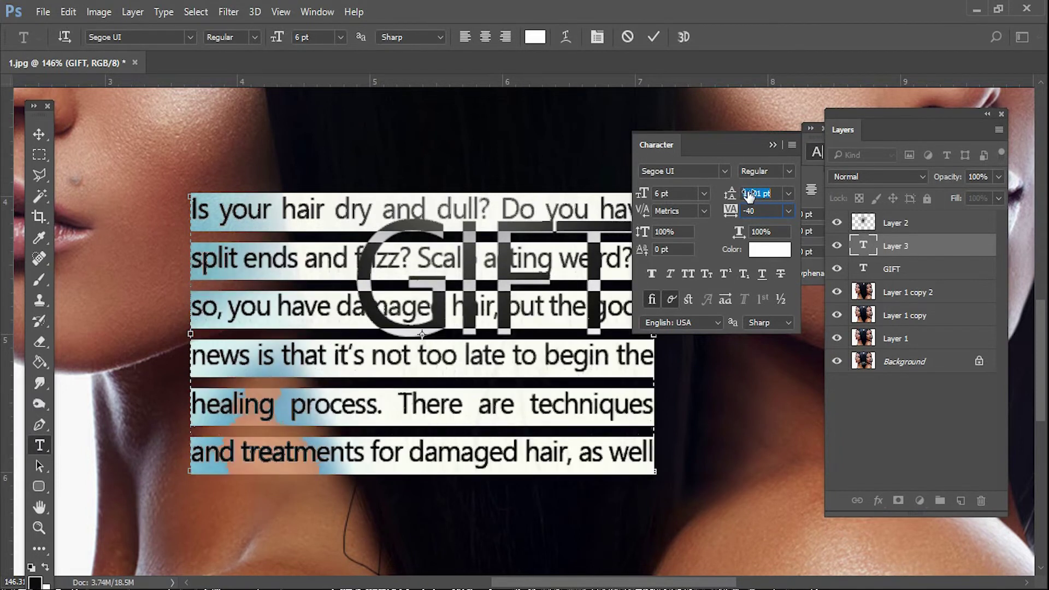
{"action": "left_click", "coordinate": [749, 211]}
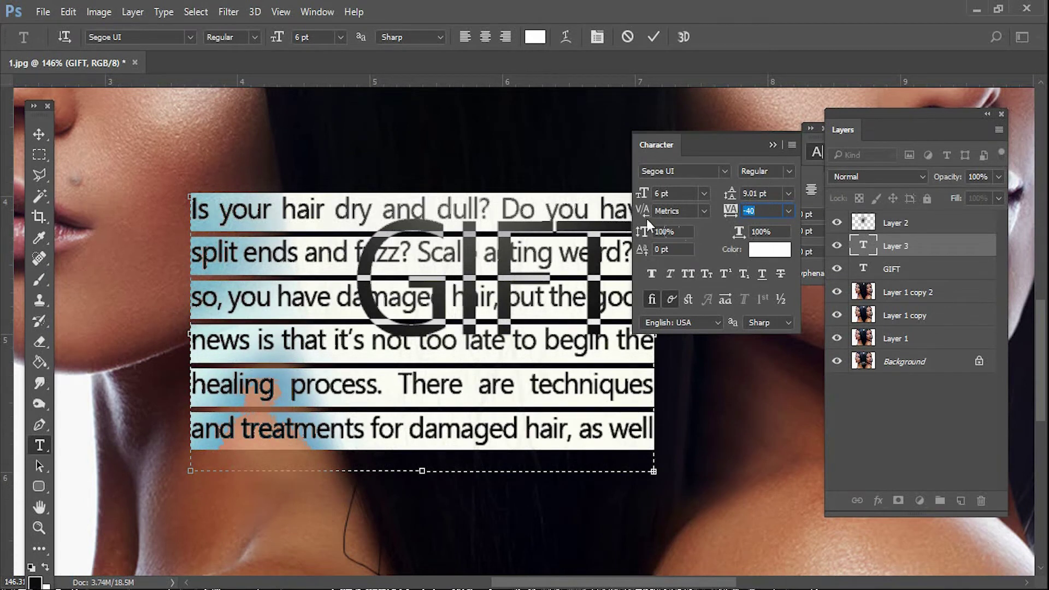
Reduce the body text to 4 pt with 5.01 pt leading and commit it
{"action": "left_click", "coordinate": [328, 36]}
{"action": "key", "text": "Down"}
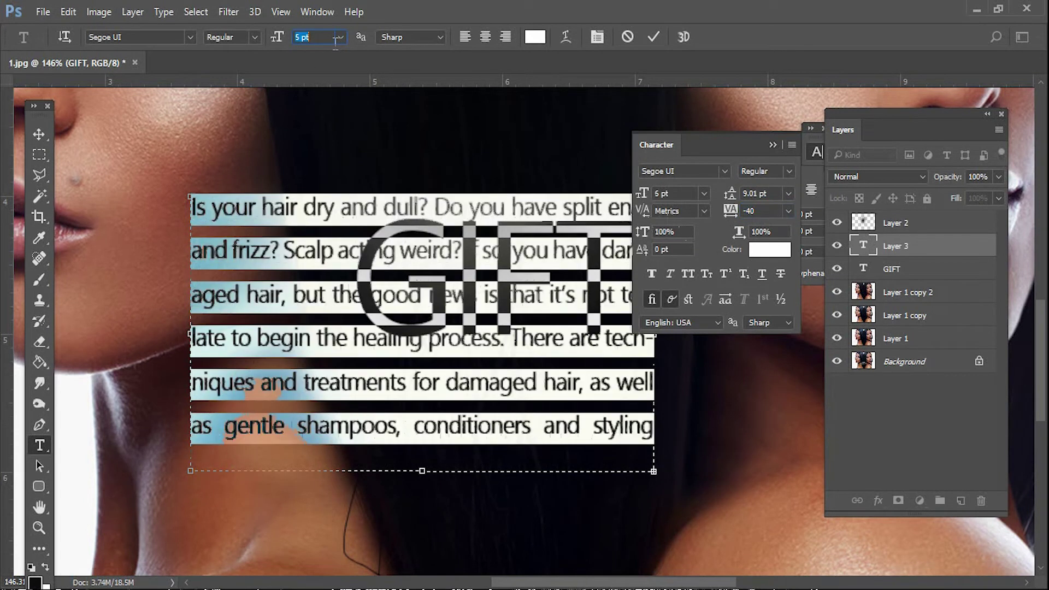
{"action": "key", "text": "Down"}
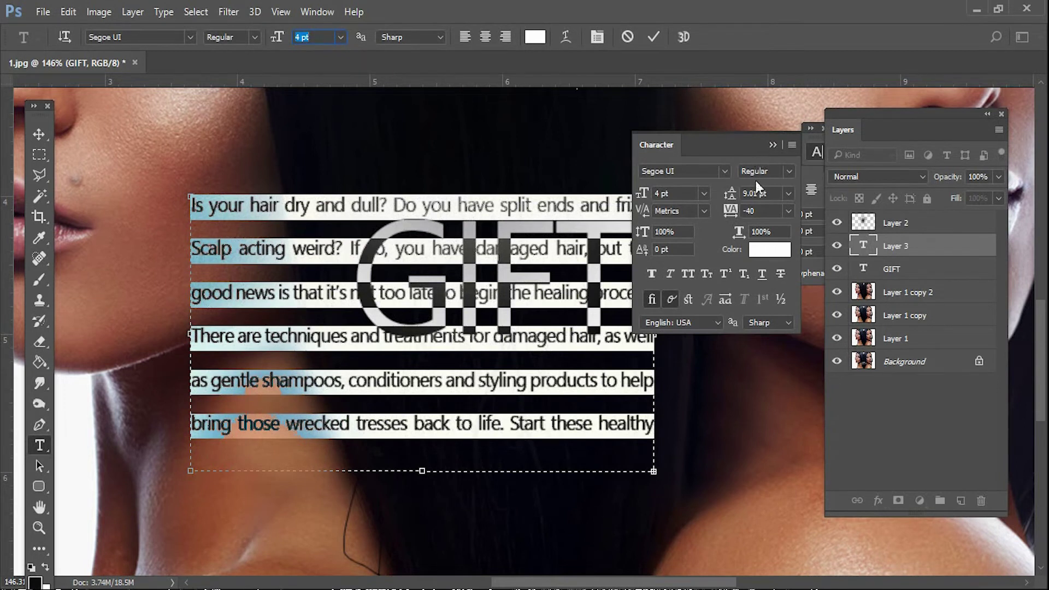
{"action": "left_click", "coordinate": [768, 194]}
{"action": "key", "text": "Down"}
{"action": "key", "text": "Down"}
{"action": "key", "text": "Down"}
{"action": "key", "text": "Down"}
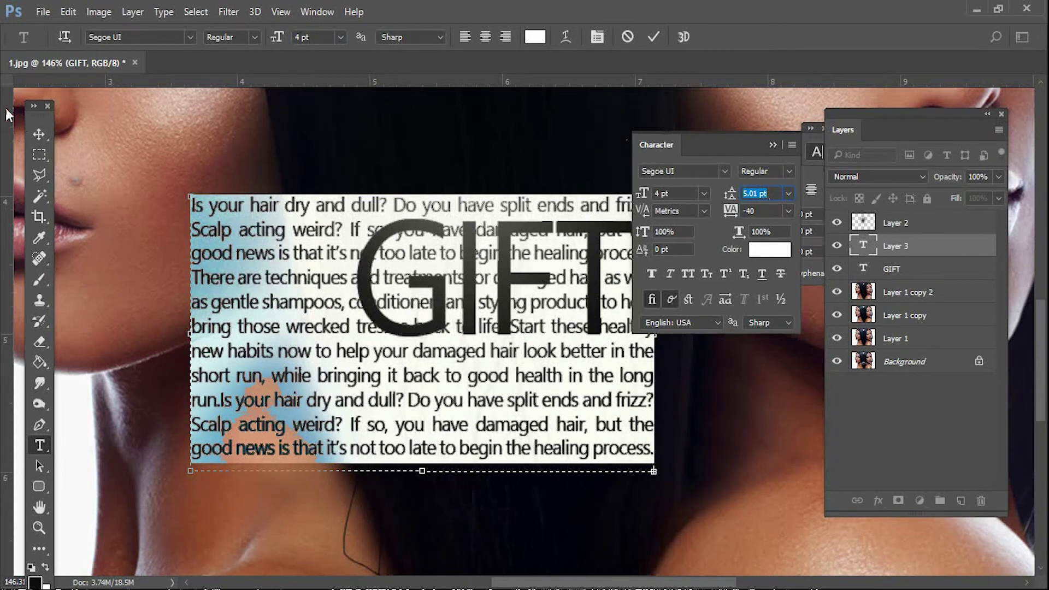
{"action": "left_click", "coordinate": [41, 134]}
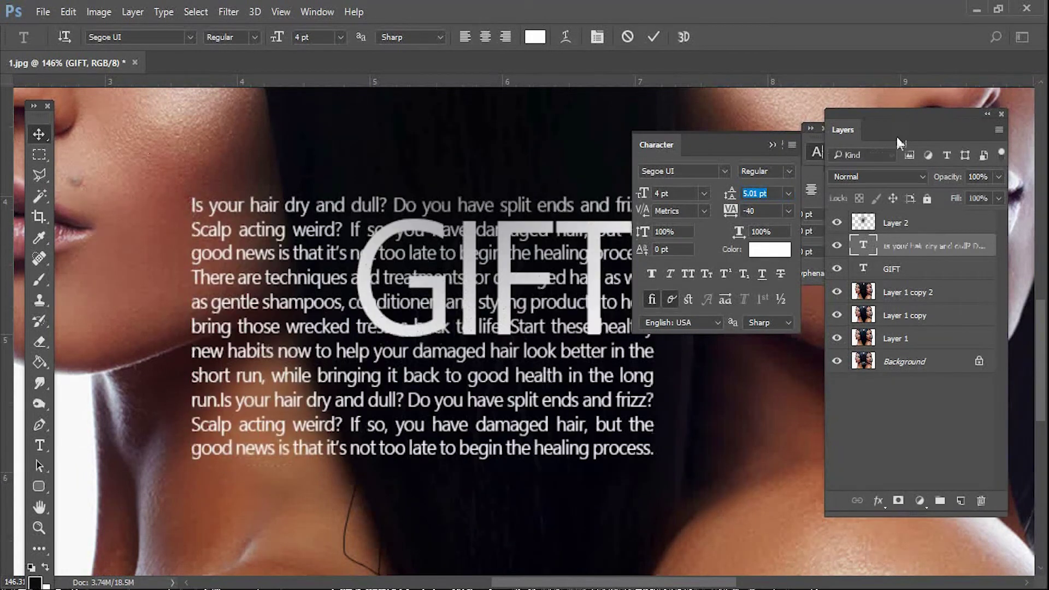
{"action": "left_click", "coordinate": [1002, 114]}
{"action": "left_click", "coordinate": [934, 145]}
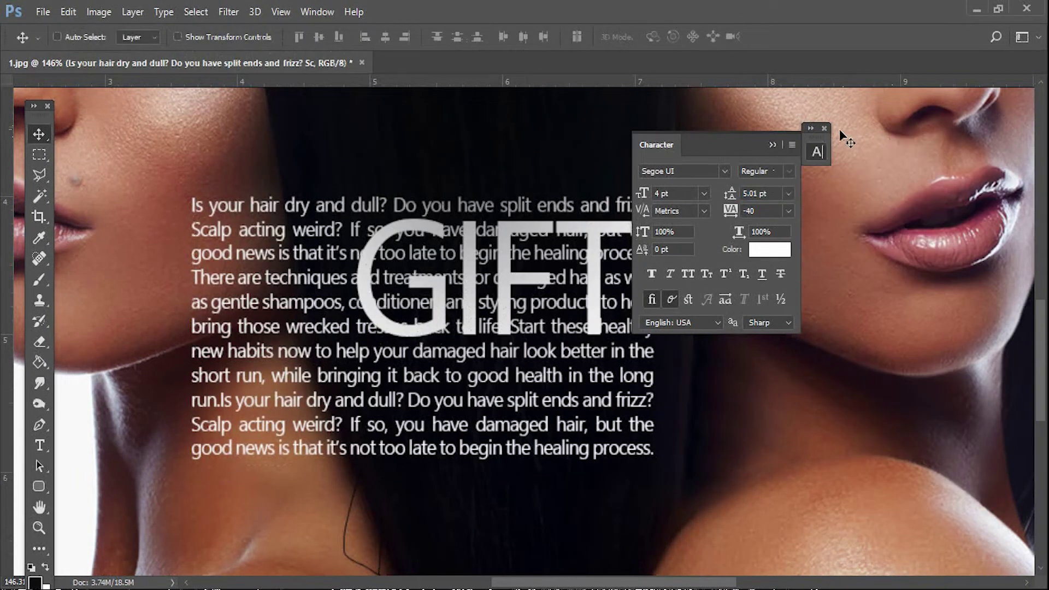
Move the body text block below GIFT and nudge GIFT slightly left above the paragraph
{"action": "left_click", "coordinate": [824, 128]}
{"action": "mouse_move", "coordinate": [591, 254]}
{"action": "left_mouse_down"}
{"action": "mouse_move", "coordinate": [616, 348]}
{"action": "mouse_move", "coordinate": [660, 405]}
{"action": "mouse_move", "coordinate": [662, 270]}
{"action": "mouse_move", "coordinate": [658, 287]}
{"action": "left_mouse_up"}
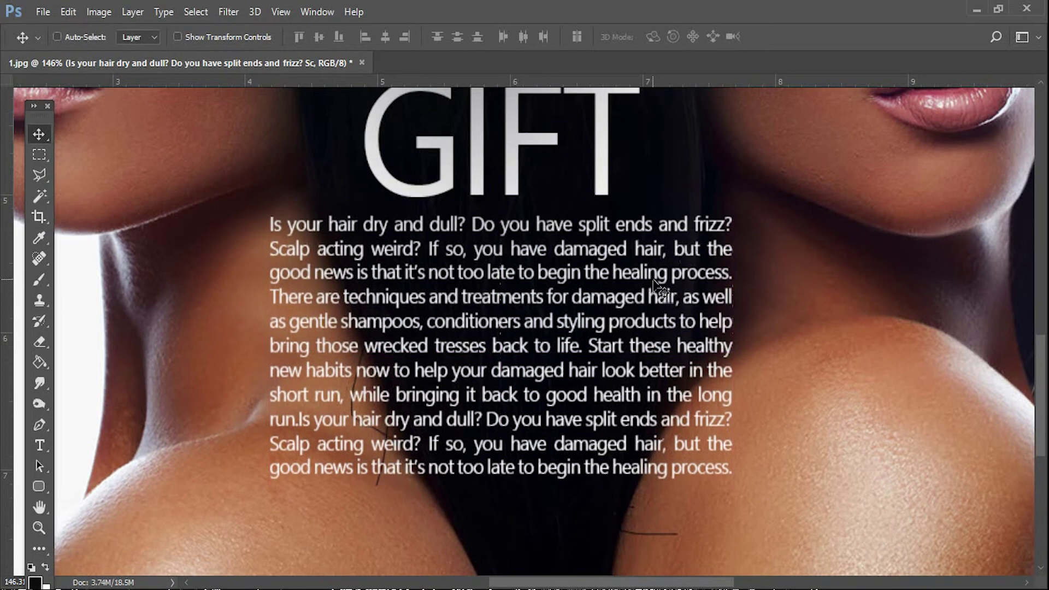
{"action": "scroll", "coordinate": [656, 282], "scroll_direction": "down", "scroll_amount": 3}
{"action": "scroll", "coordinate": [634, 235], "scroll_direction": "down", "scroll_amount": 2}
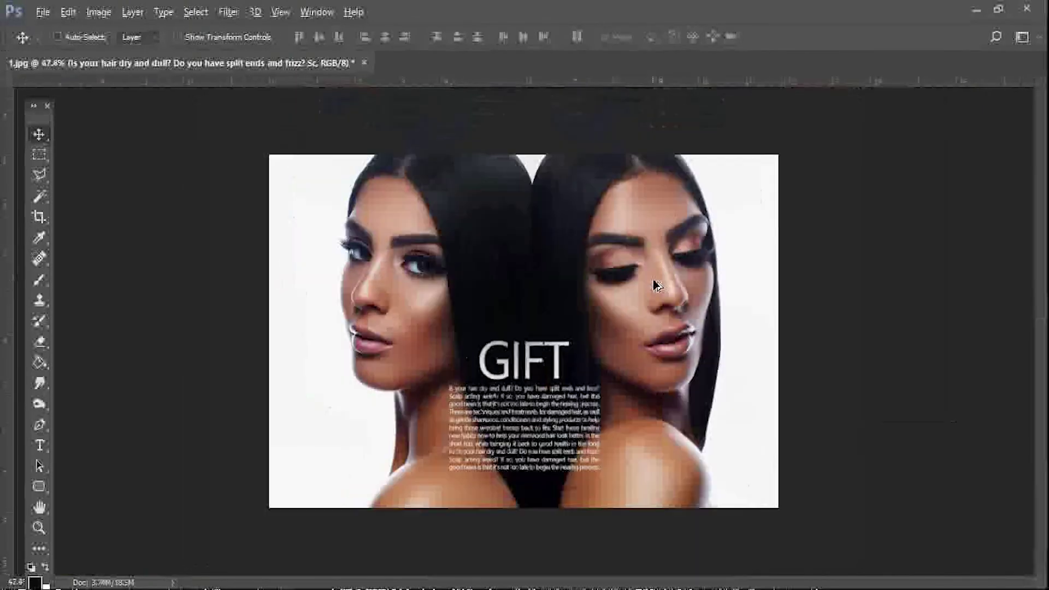
{"action": "left_click", "coordinate": [528, 371], "text": "ctrl"}
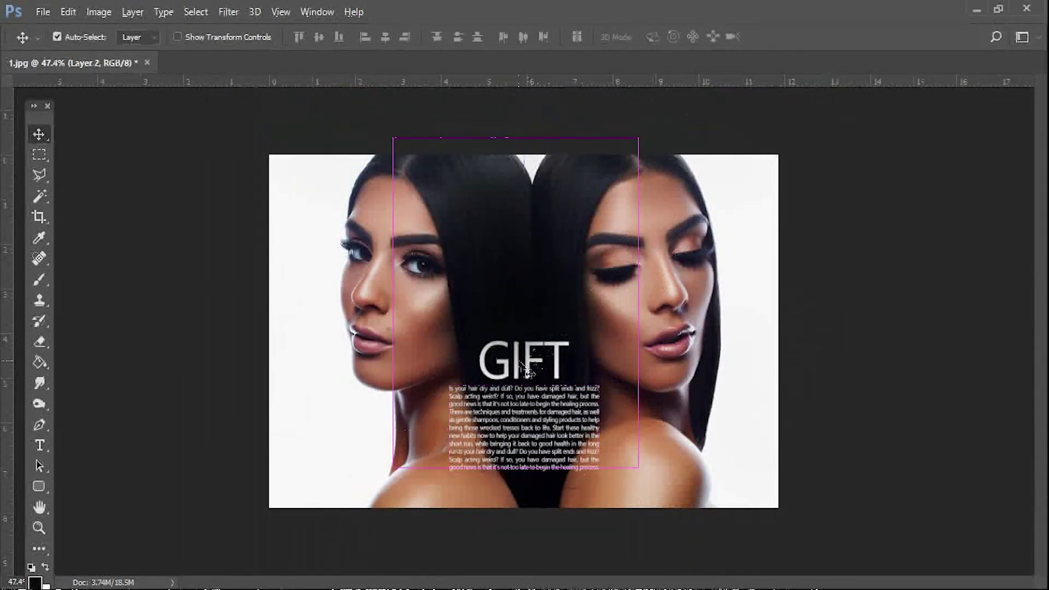
{"action": "key", "text": "t"}
{"action": "left_click", "coordinate": [521, 360]}
{"action": "left_click", "coordinate": [39, 133]}
{"action": "left_click_drag", "start_coordinate": [553, 374], "coordinate": [544, 370]}
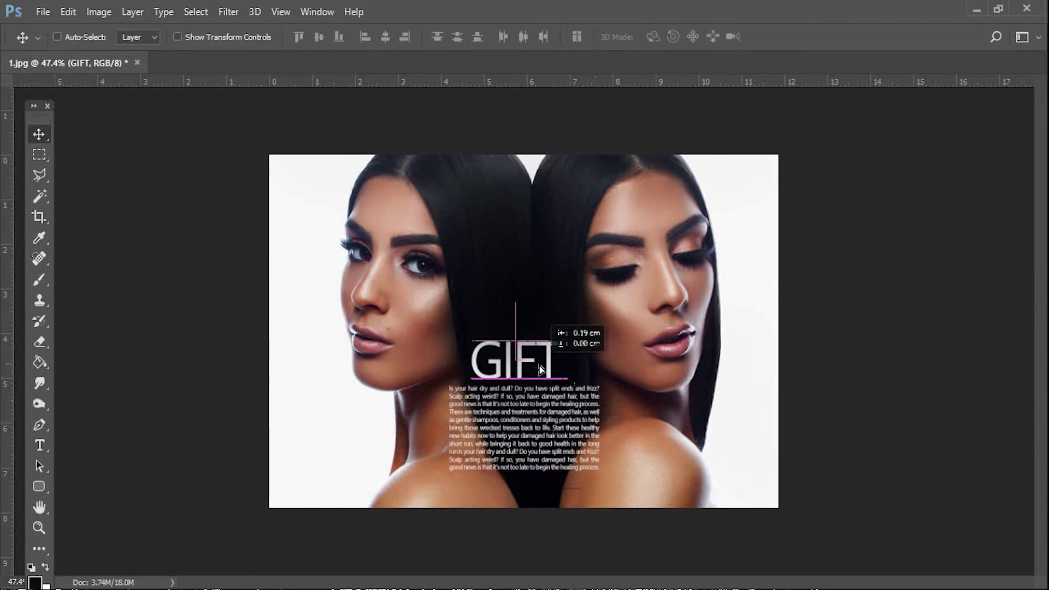
{"action": "left_click", "coordinate": [317, 12]}
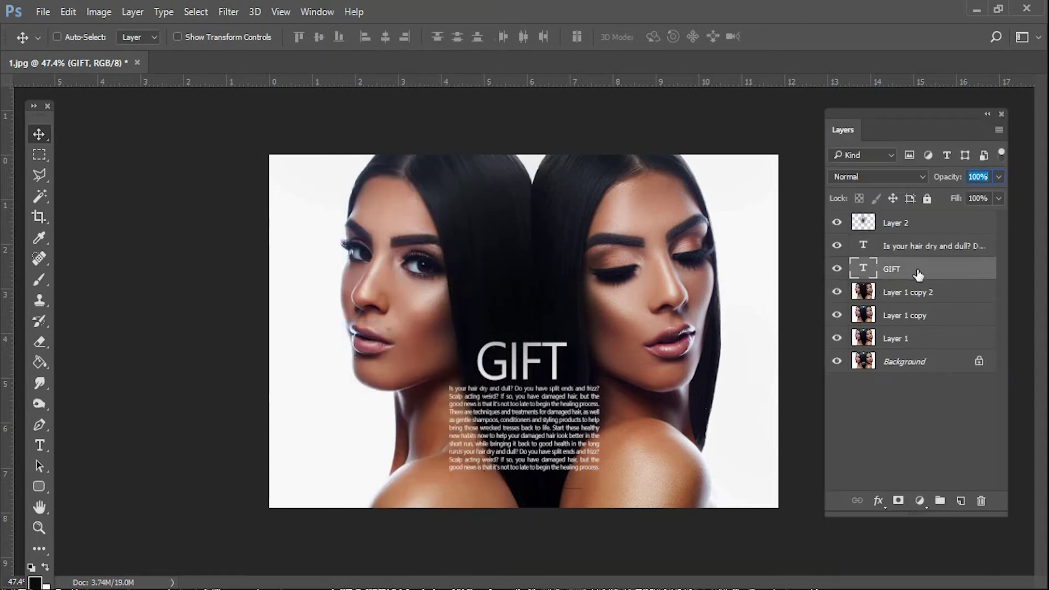
Copy a rectangle of Layer 1 copy 2 around the paragraph onto a new layer
{"action": "left_click", "coordinate": [918, 295]}
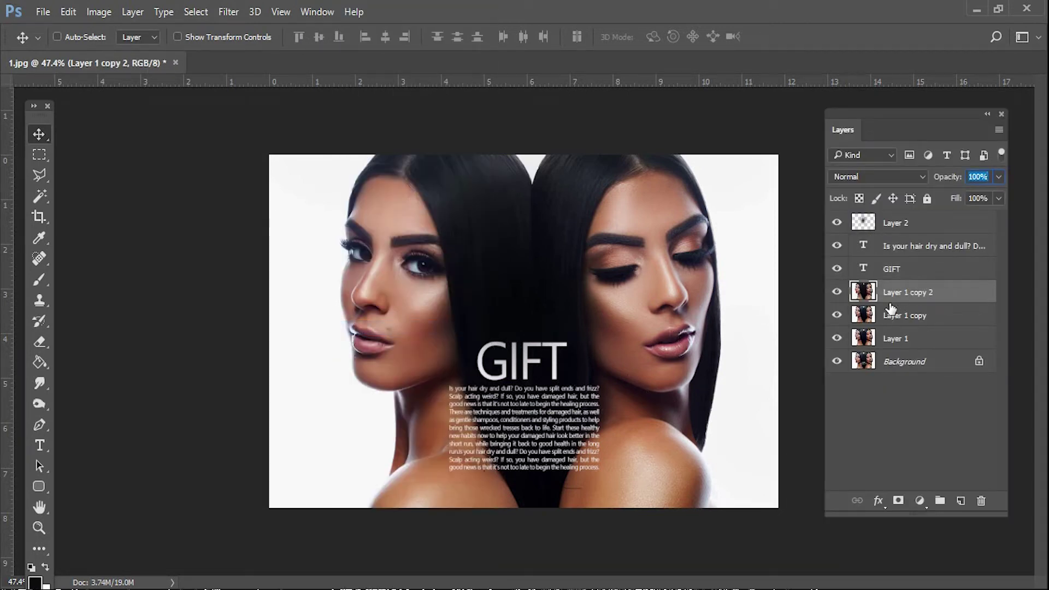
{"action": "key", "text": "m"}
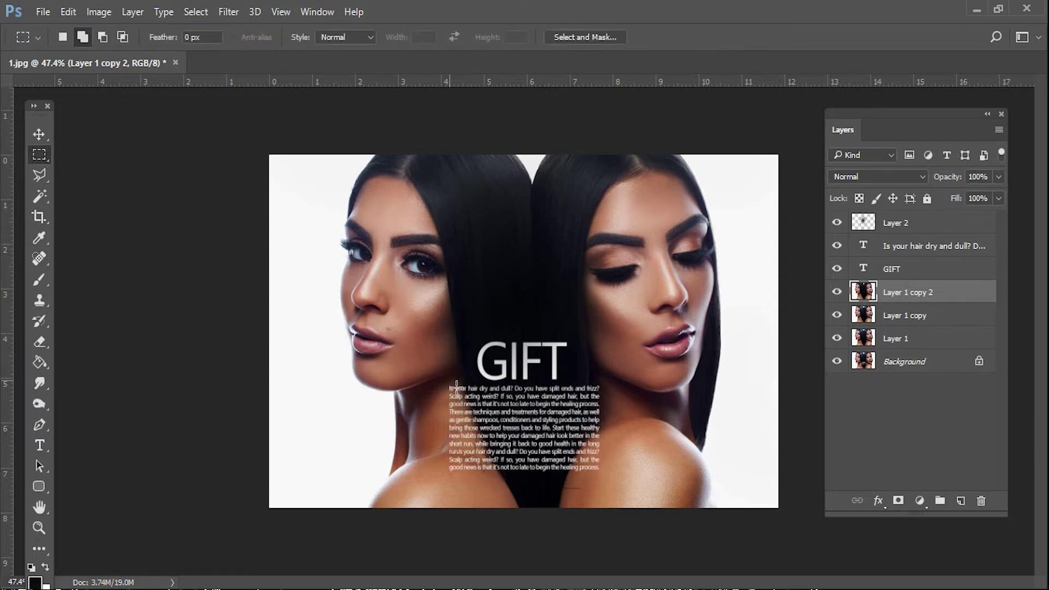
{"action": "left_click_drag", "start_coordinate": [450, 388], "coordinate": [610, 483]}
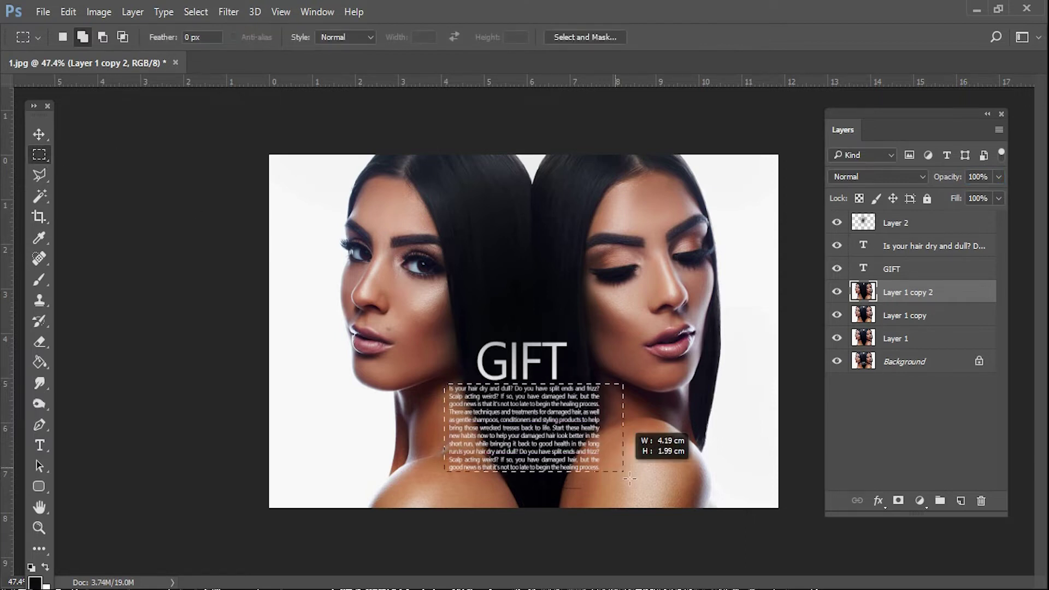
{"action": "left_click_drag", "start_coordinate": [611, 483], "coordinate": [611, 482]}
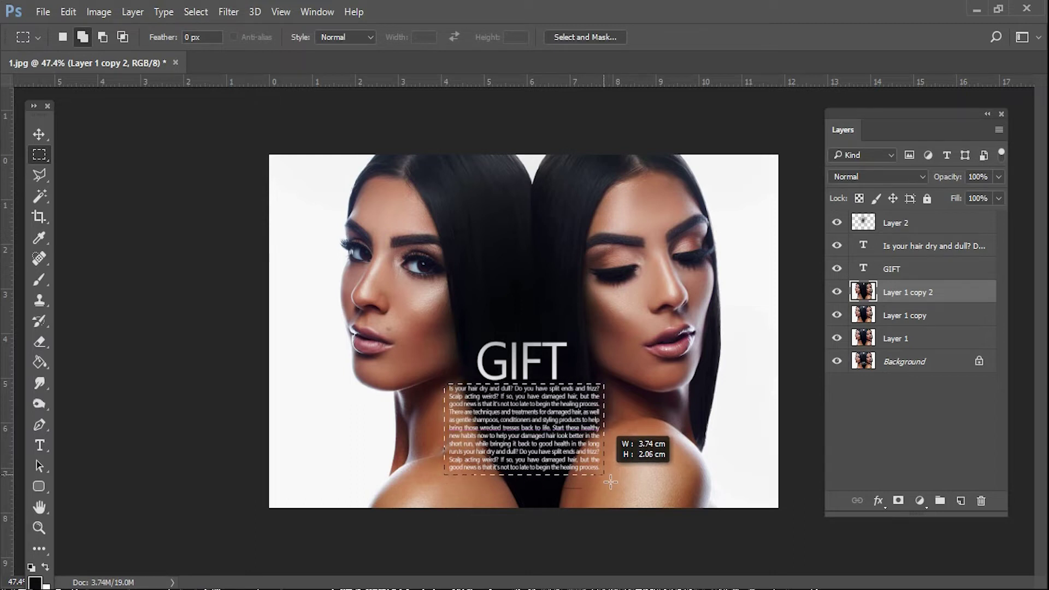
{"action": "left_click_drag", "start_coordinate": [611, 483], "coordinate": [611, 481]}
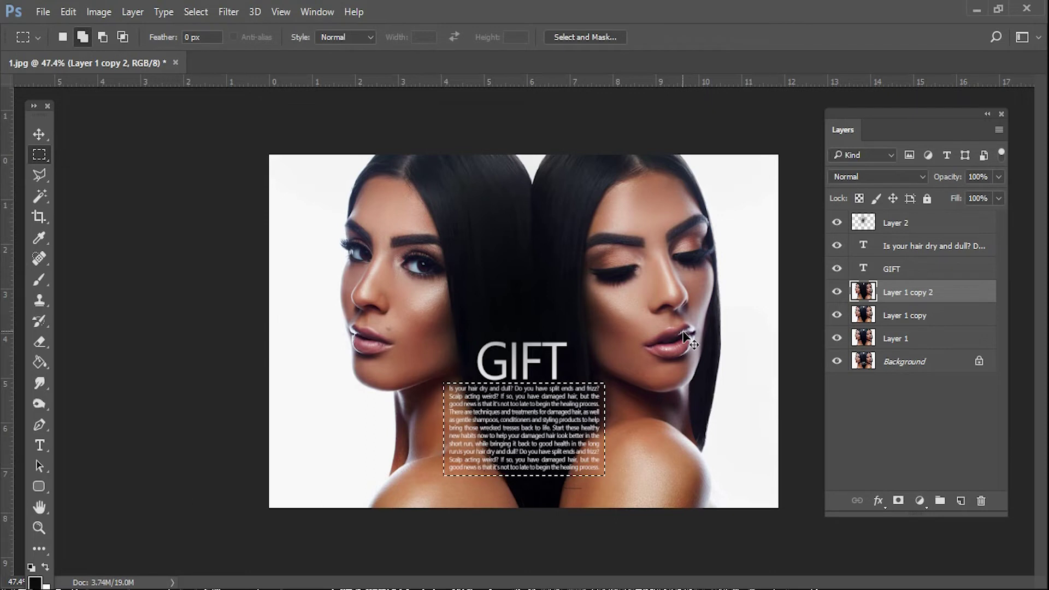
{"action": "key", "text": "ctrl+j"}
{"action": "key", "text": "ctrl+i"}
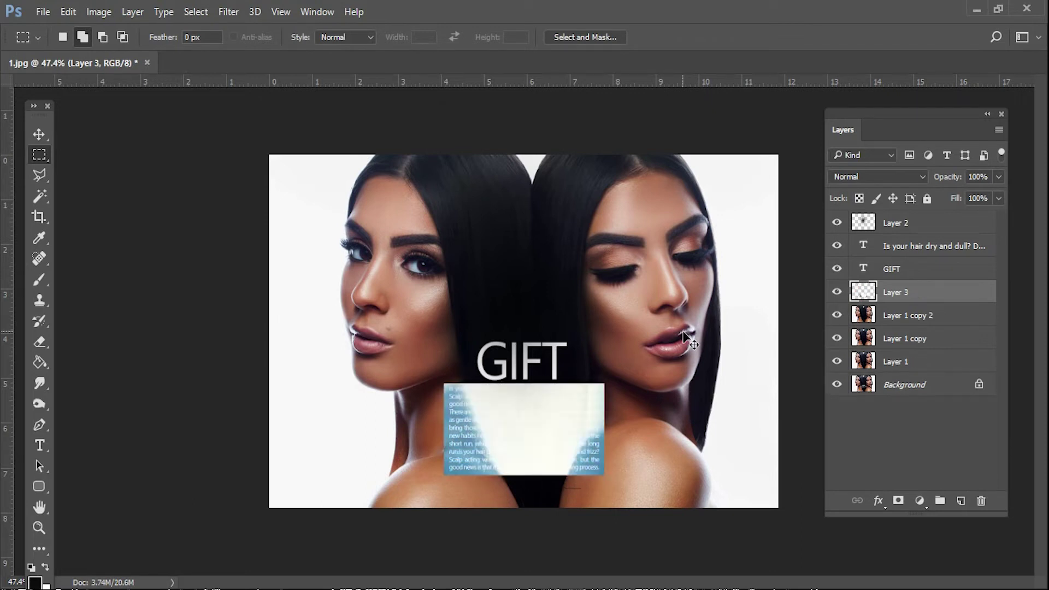
{"action": "key", "text": "ctrl+z"}
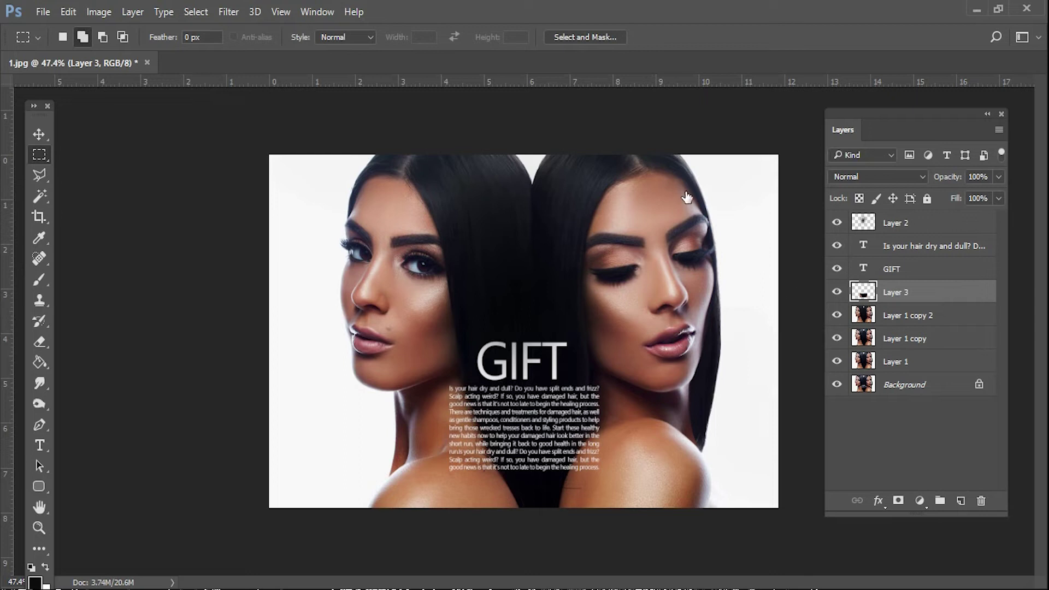
Darken the copied patch with Brightness -58 and Contrast 73
{"action": "key", "text": "h"}
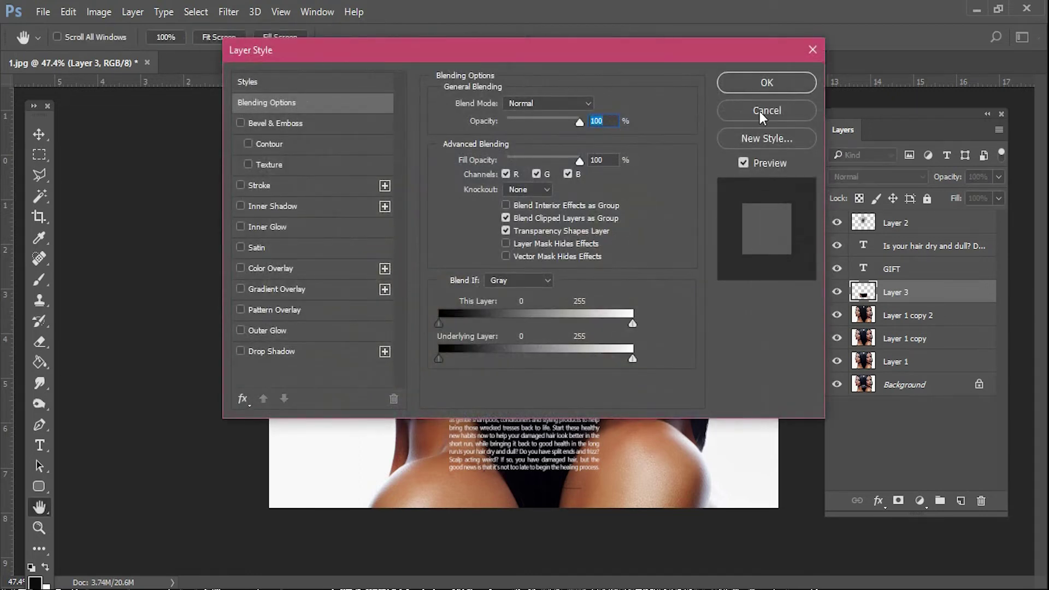
{"action": "left_click", "coordinate": [763, 111]}
{"action": "left_click", "coordinate": [99, 12]}
{"action": "left_click", "coordinate": [404, 51]}
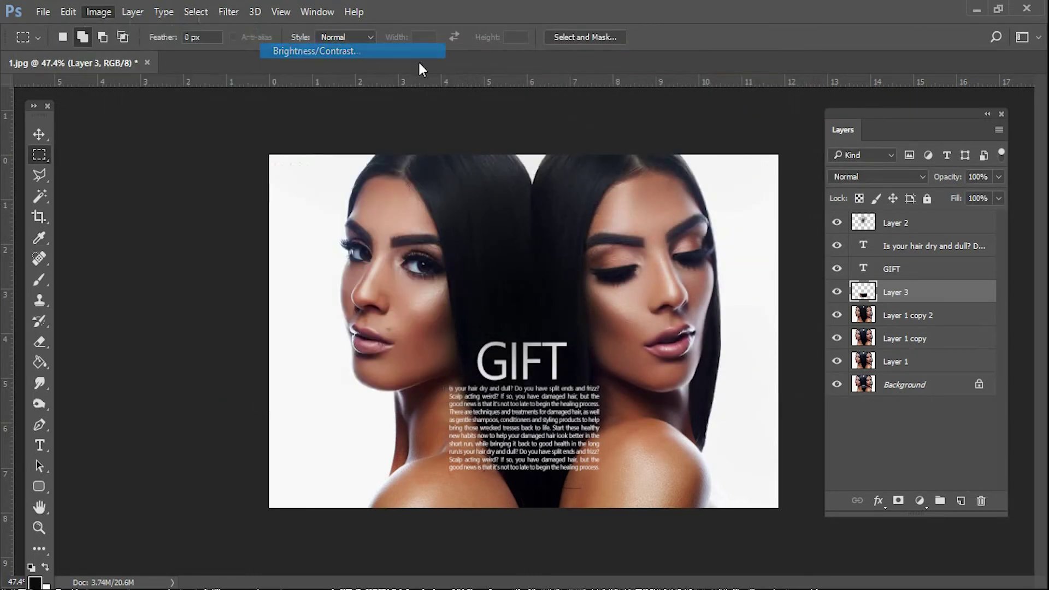
{"action": "left_click_drag", "start_coordinate": [851, 247], "coordinate": [897, 249]}
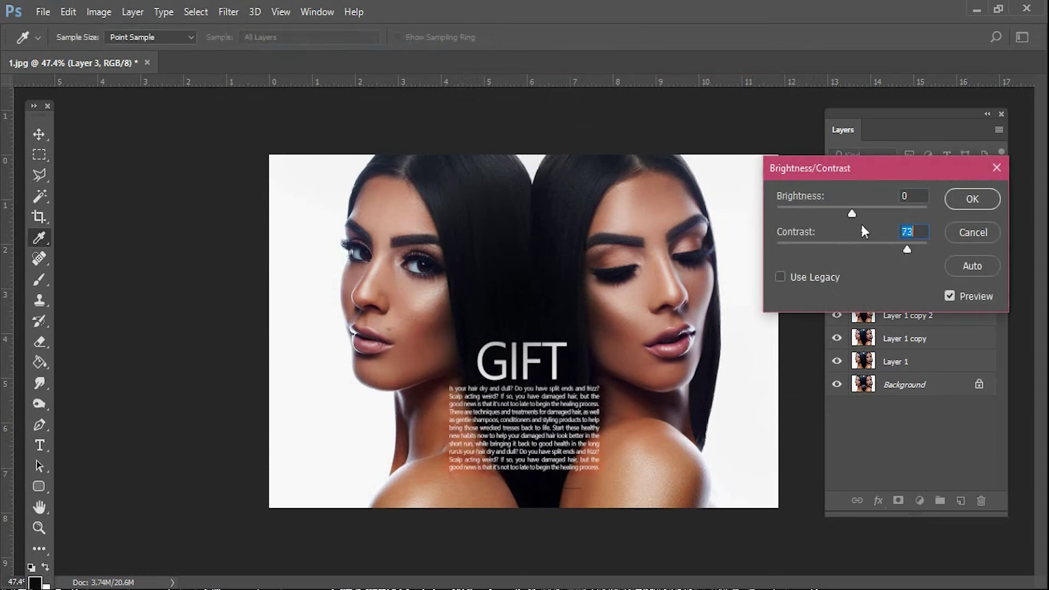
{"action": "left_click_drag", "start_coordinate": [852, 211], "coordinate": [822, 207]}
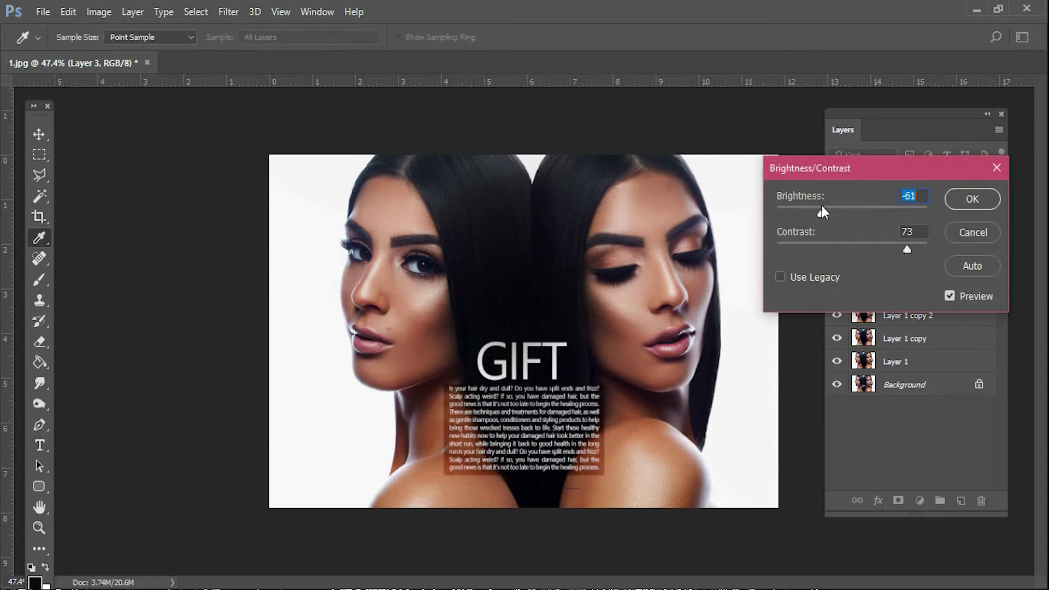
{"action": "left_click", "coordinate": [972, 199]}
{"action": "left_click", "coordinate": [39, 134]}
{"action": "scroll", "coordinate": [591, 356], "scroll_direction": "up", "scroll_amount": 5}
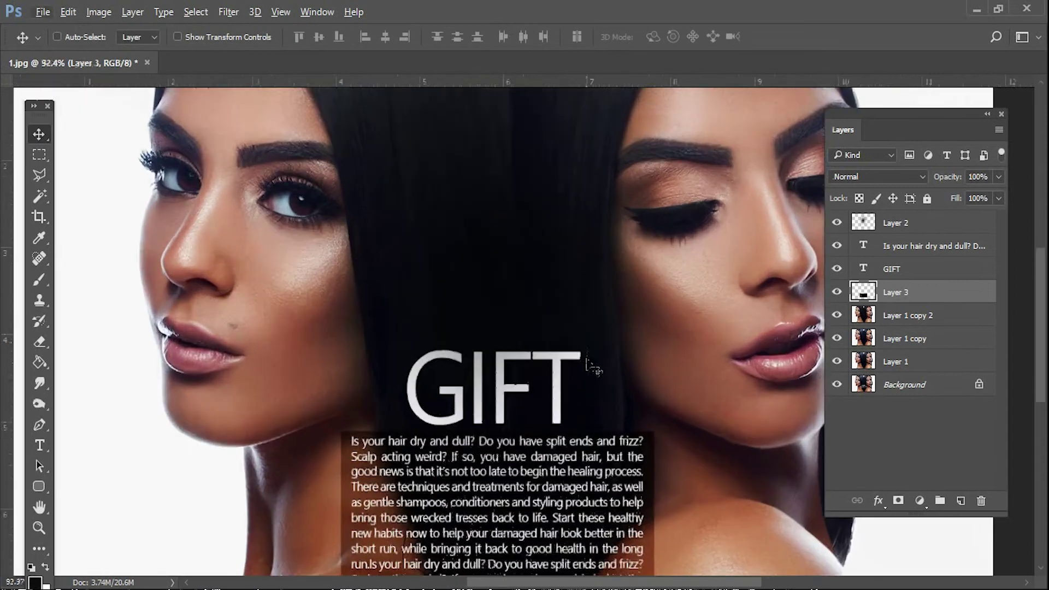
Nudge the body text down and re-centre GIFT above the paragraph
{"action": "scroll", "coordinate": [590, 356], "scroll_direction": "down", "scroll_amount": 2}
{"action": "left_click", "coordinate": [540, 385], "text": "ctrl"}
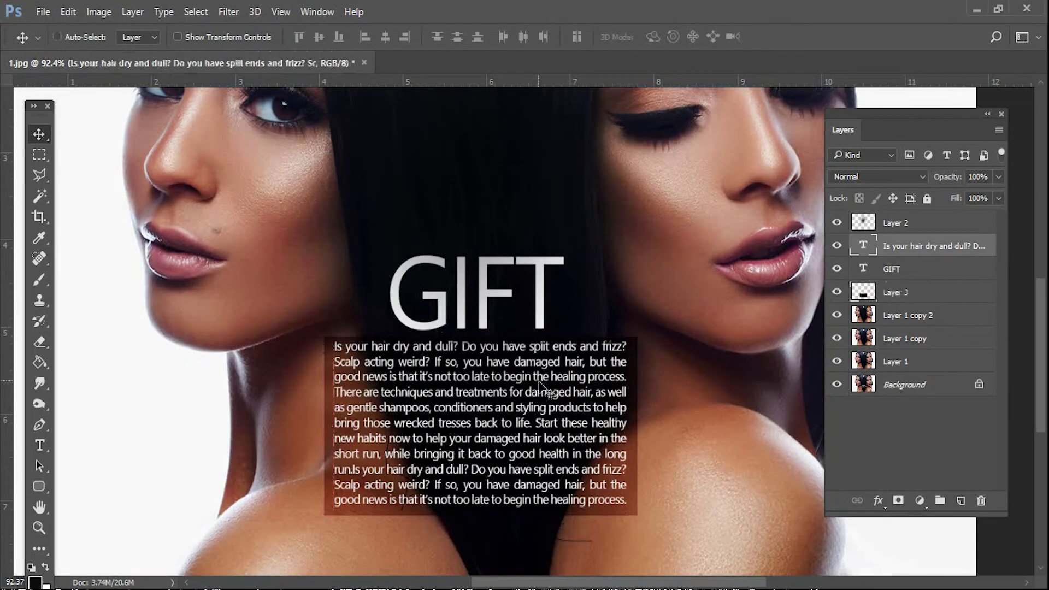
{"action": "key", "text": "Down"}
{"action": "key", "text": "Down"}
{"action": "key", "text": "Down"}
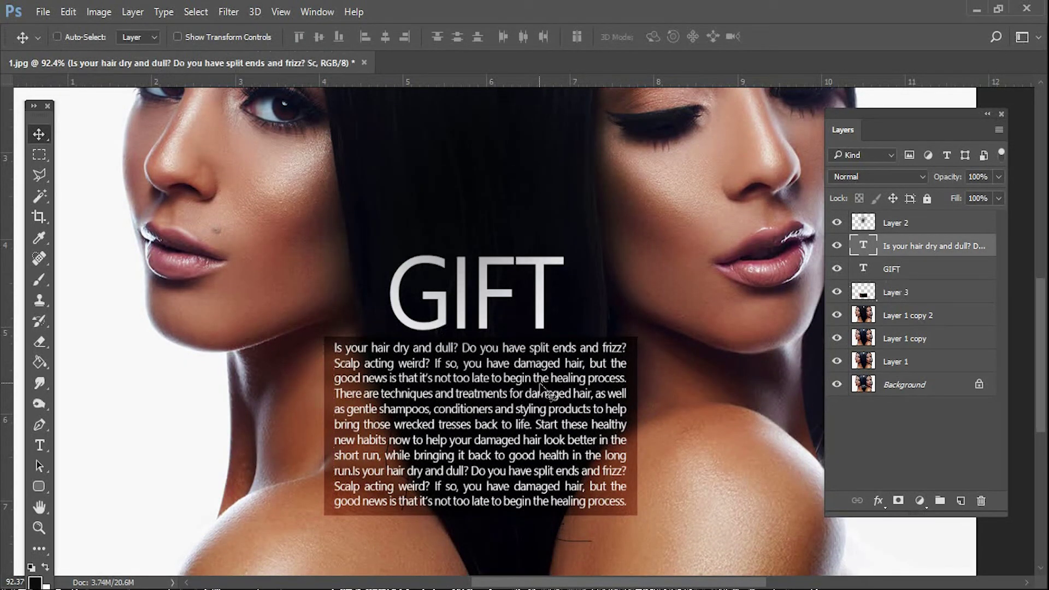
{"action": "left_click", "coordinate": [896, 223]}
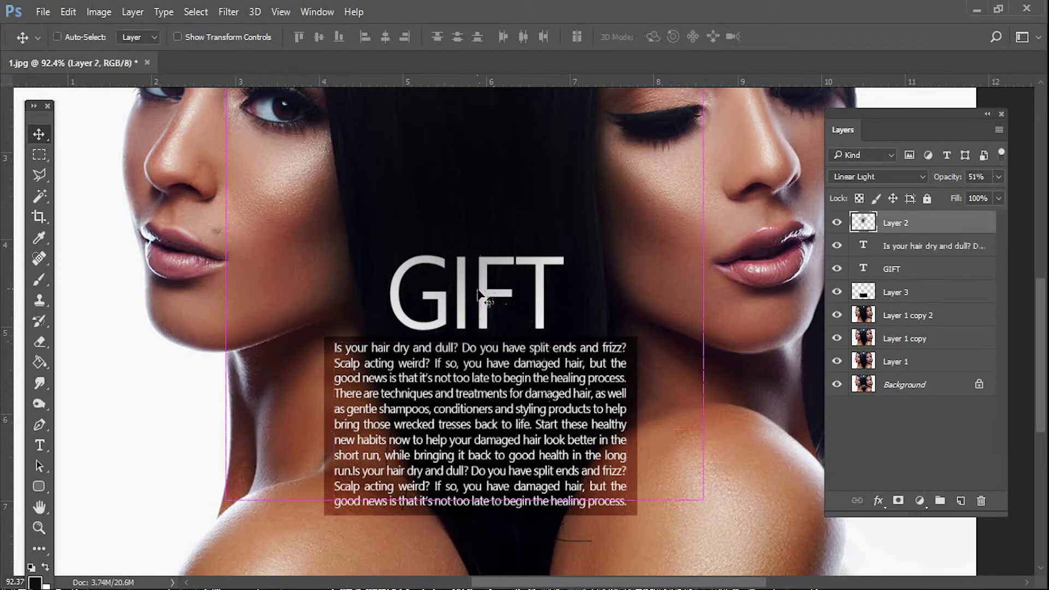
{"action": "left_click", "coordinate": [902, 269]}
{"action": "mouse_move", "coordinate": [501, 302]}
{"action": "left_mouse_down"}
{"action": "mouse_move", "coordinate": [538, 322]}
{"action": "mouse_move", "coordinate": [474, 339]}
{"action": "left_mouse_up"}
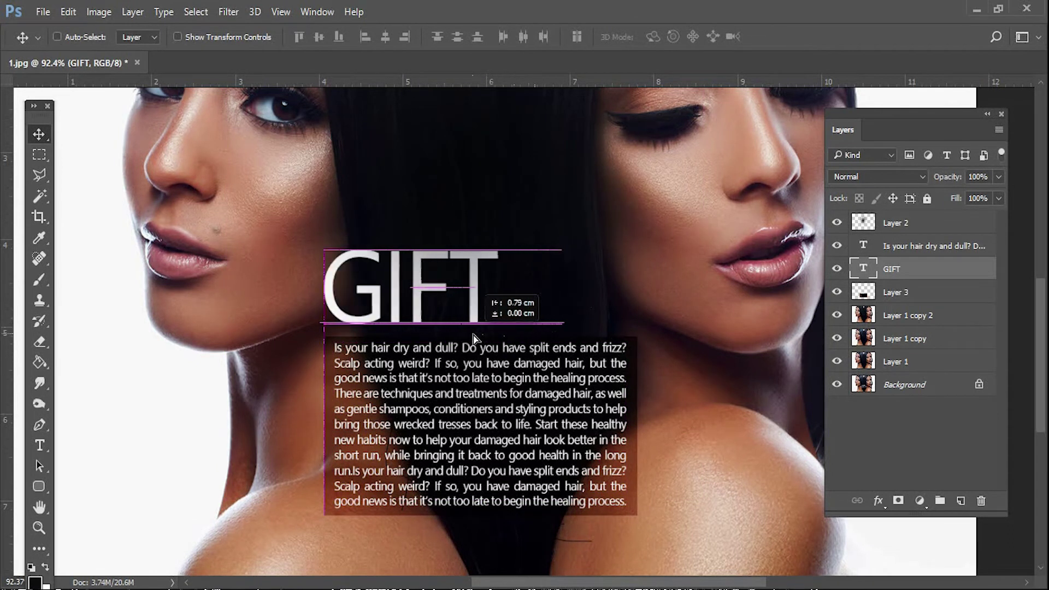
{"action": "left_click_drag", "start_coordinate": [430, 286], "coordinate": [497, 289]}
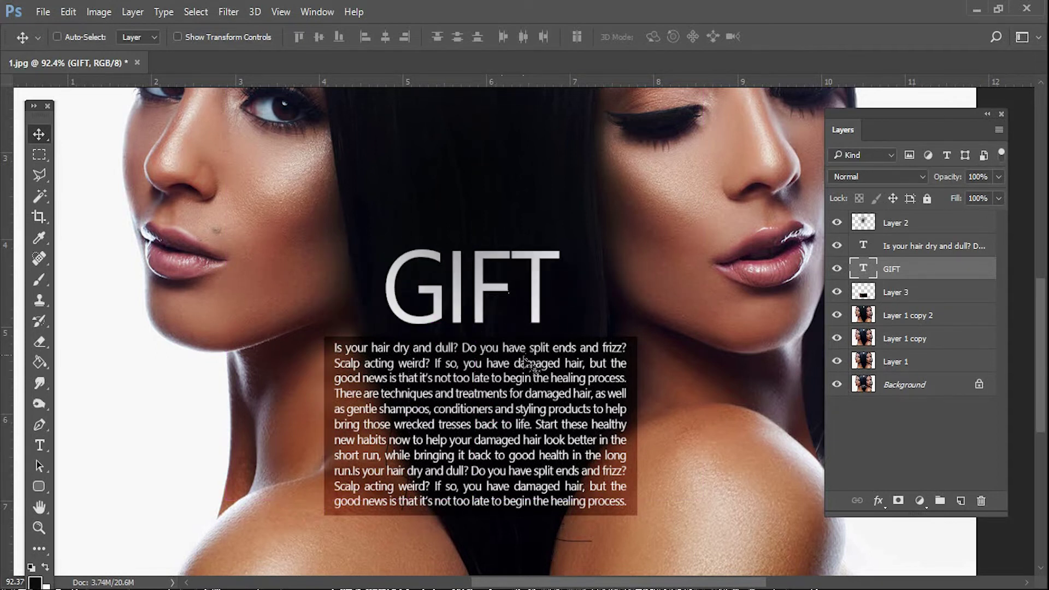
Align GIFT with the paragraph's left edge and duplicate it above the original
{"action": "scroll", "coordinate": [524, 354], "scroll_direction": "down", "scroll_amount": 1}
{"action": "scroll", "coordinate": [524, 354], "scroll_direction": "down", "scroll_amount": 2}
{"action": "left_click_drag", "start_coordinate": [538, 362], "coordinate": [539, 356]}
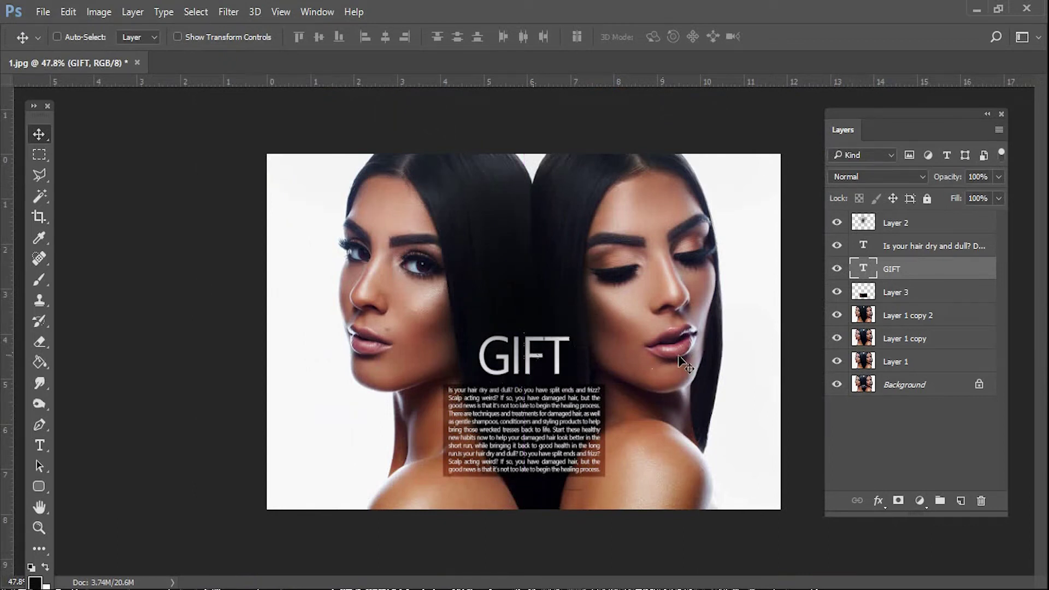
{"action": "key", "text": "shift+Down"}
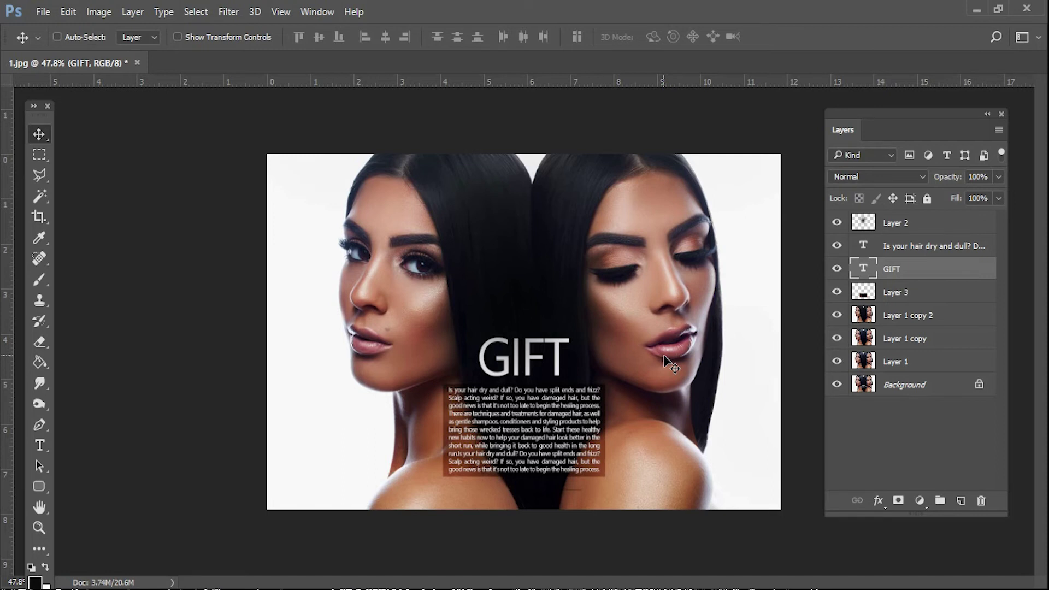
{"action": "scroll", "coordinate": [585, 375], "scroll_direction": "up", "scroll_amount": 2}
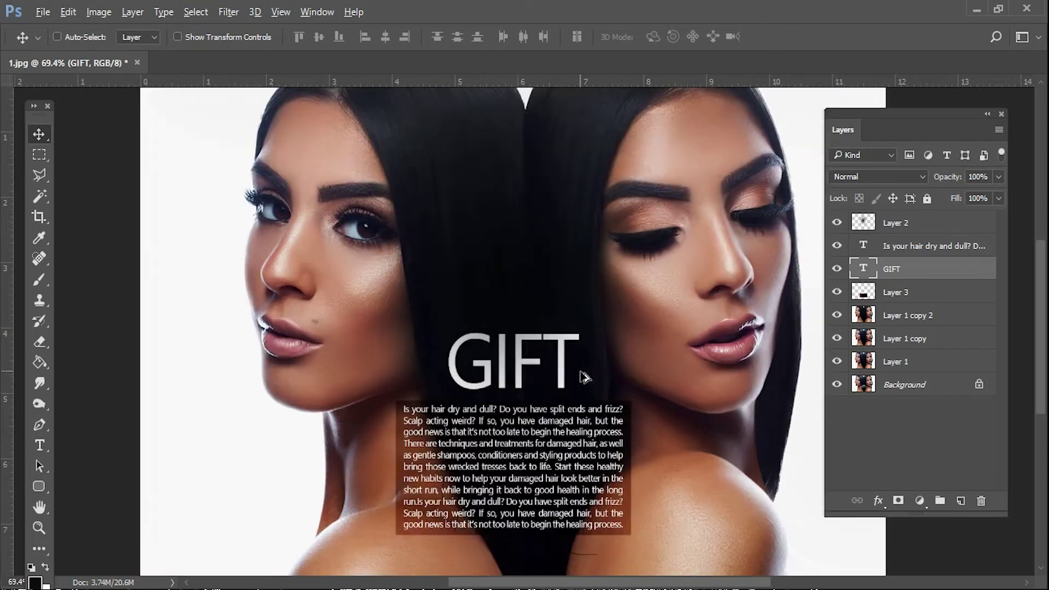
{"action": "scroll", "coordinate": [585, 375], "scroll_direction": "up", "scroll_amount": 2}
{"action": "scroll", "coordinate": [588, 376], "scroll_direction": "up", "scroll_amount": 1}
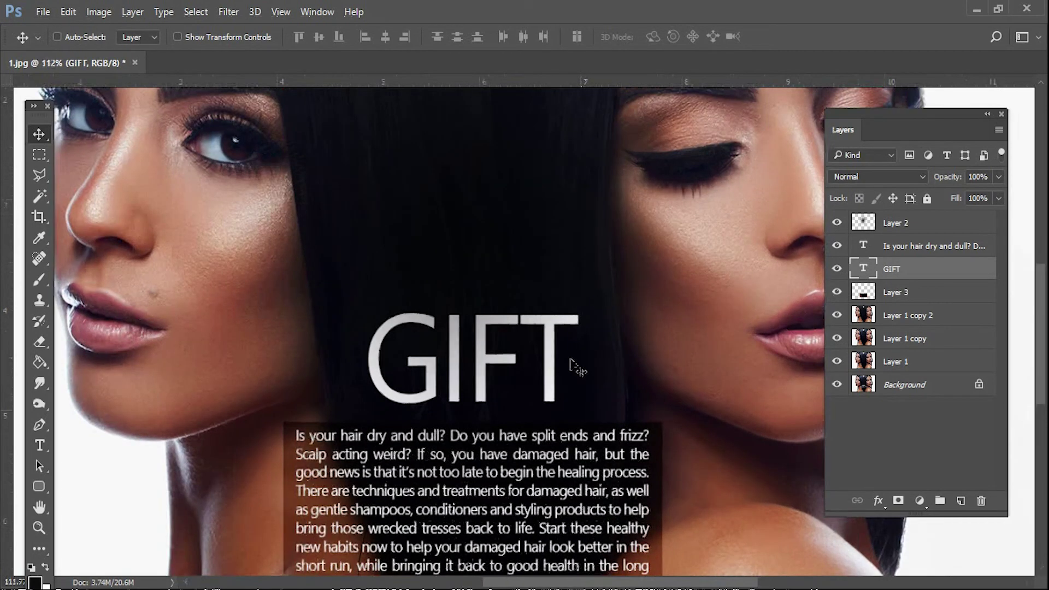
{"action": "left_click_drag", "start_coordinate": [577, 368], "coordinate": [494, 360]}
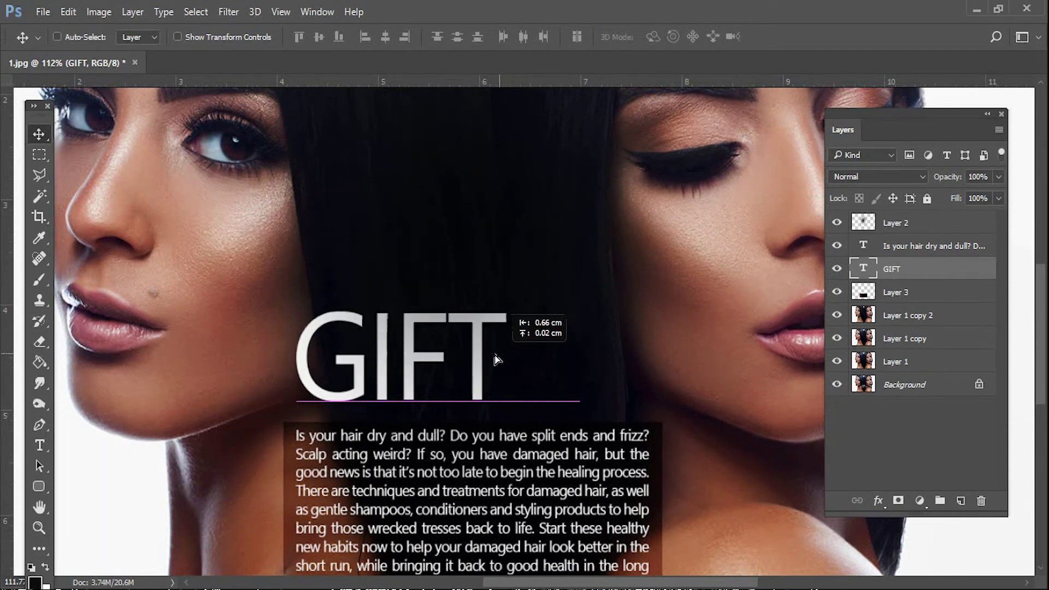
{"action": "left_click_drag", "start_coordinate": [468, 354], "coordinate": [481, 248], "text": "alt"}
Retype the top GIFT copy as a 7 pt 'Load Fast' caption and place it right of GIFT
{"action": "key", "text": "t"}
{"action": "left_click", "coordinate": [446, 252]}
{"action": "key", "text": "ctrl+a"}
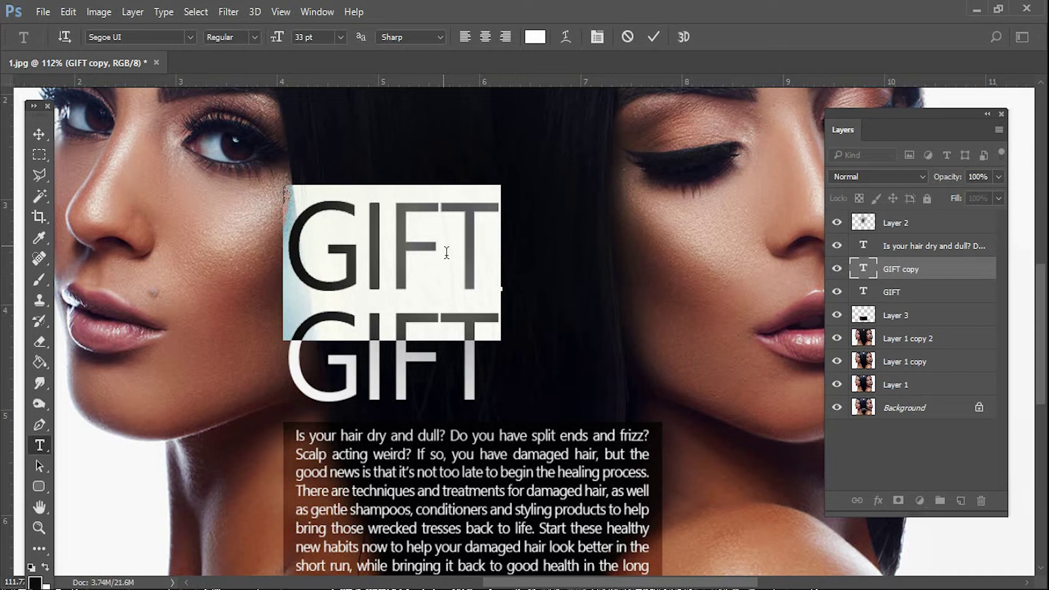
{"action": "type", "text": "Loa"}
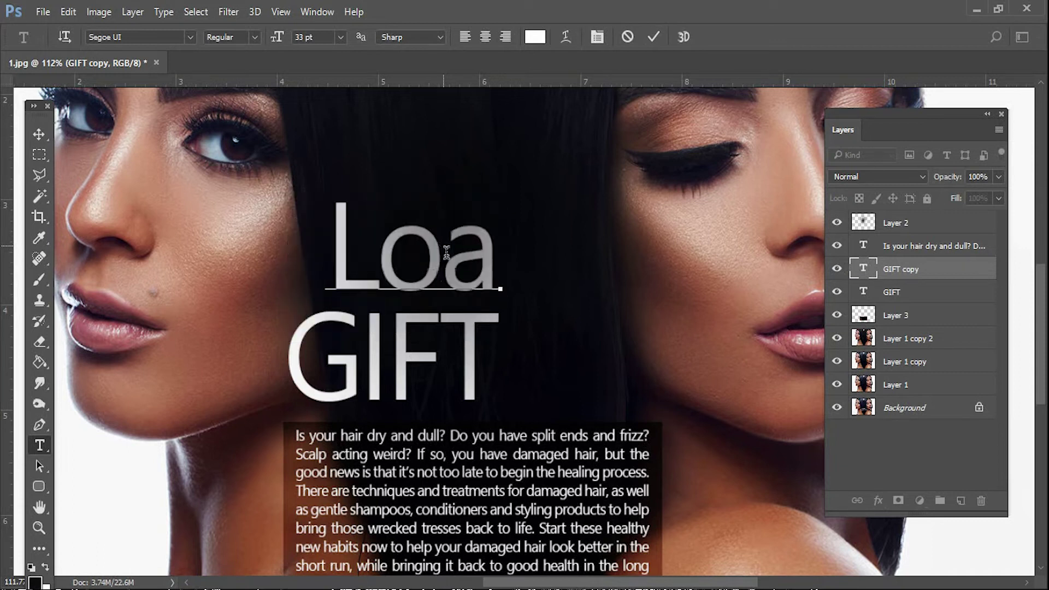
{"action": "type", "text": "d Fast"}
{"action": "key", "text": "ctrl+a"}
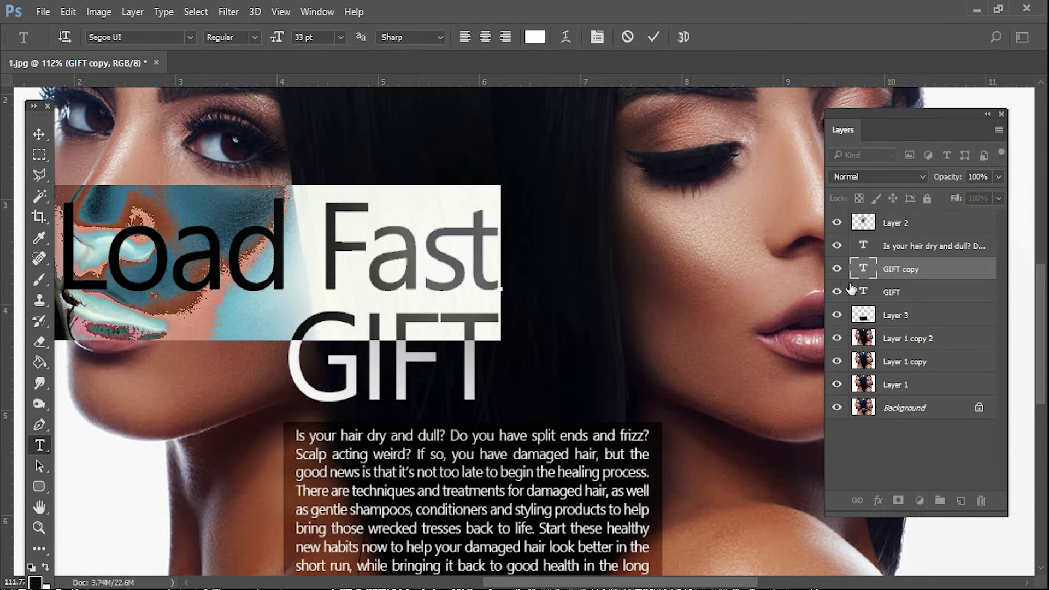
{"action": "left_click", "coordinate": [343, 43]}
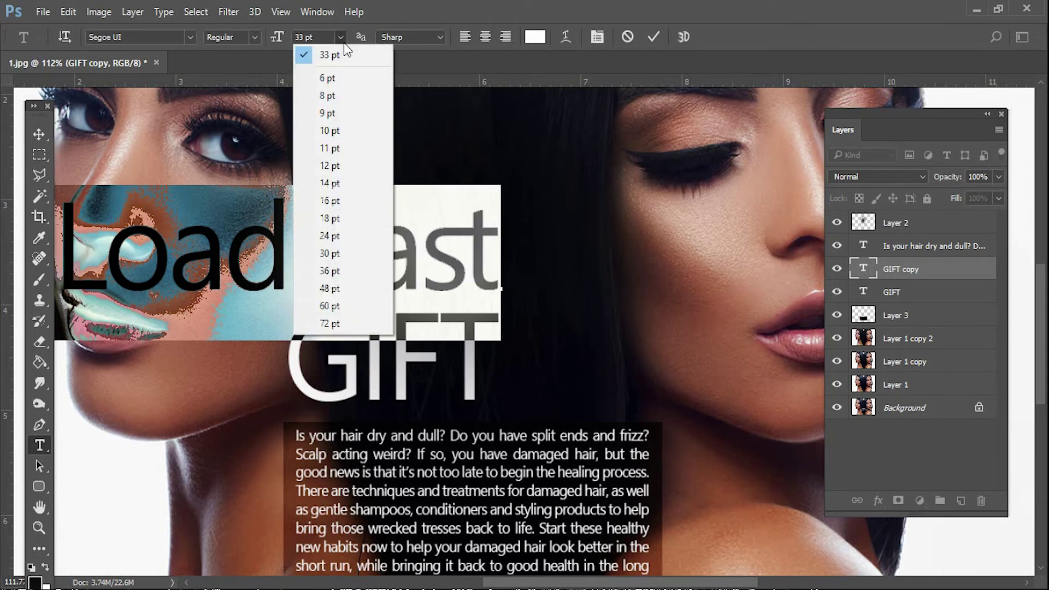
{"action": "left_click", "coordinate": [343, 111]}
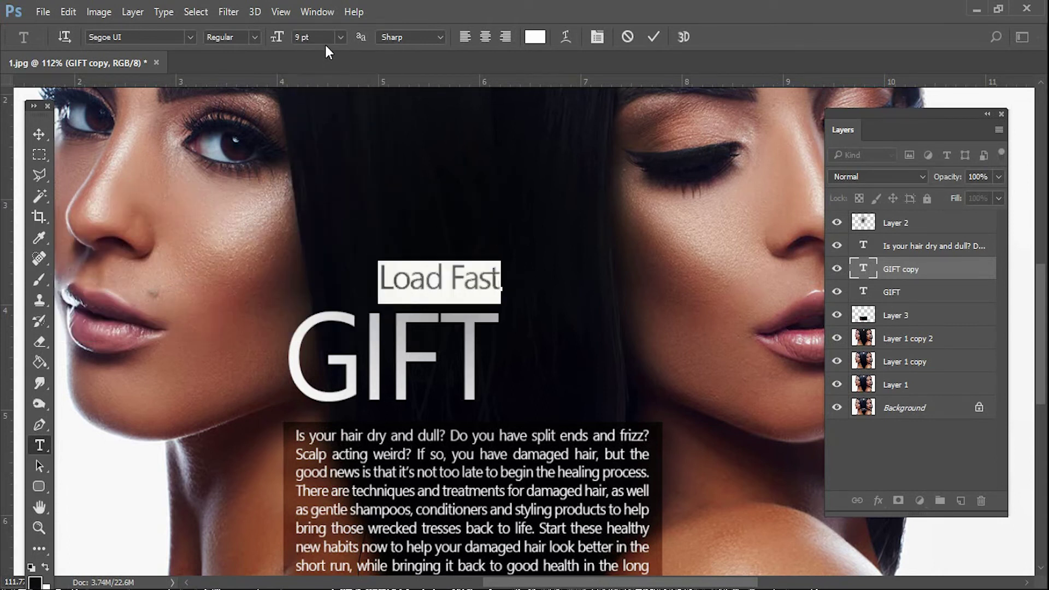
{"action": "key", "text": "Down"}
{"action": "key", "text": "Down"}
{"action": "left_click", "coordinate": [39, 134]}
{"action": "mouse_move", "coordinate": [461, 209]}
{"action": "left_mouse_down"}
{"action": "mouse_move", "coordinate": [568, 278]}
{"action": "mouse_move", "coordinate": [550, 265]}
{"action": "left_mouse_up"}
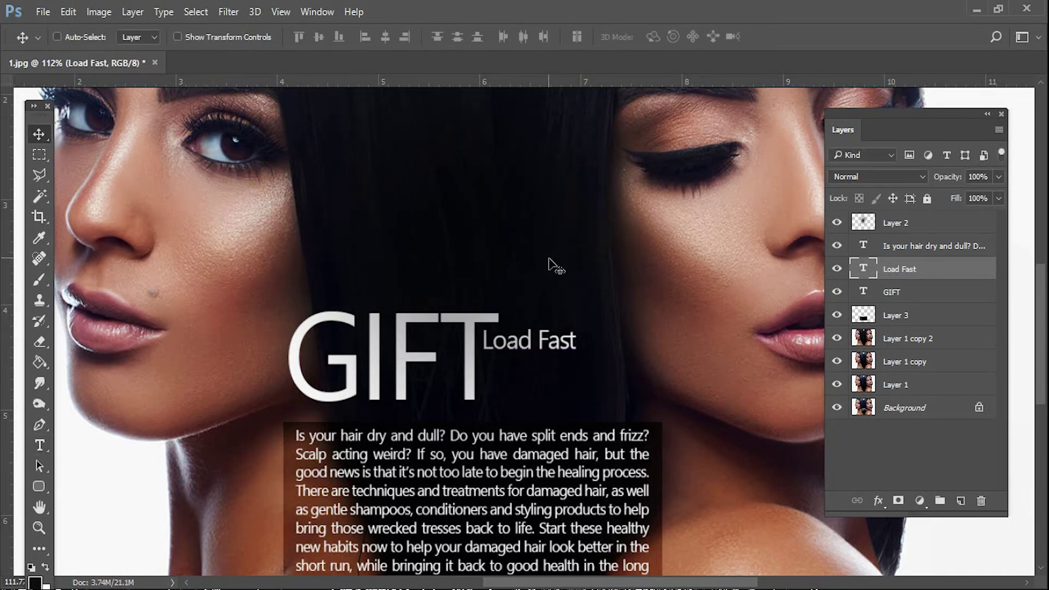
Duplicate the Load Fast line just below and retype the copy as 'UltraBoost'
{"action": "left_click_drag", "start_coordinate": [549, 265], "coordinate": [546, 292]}
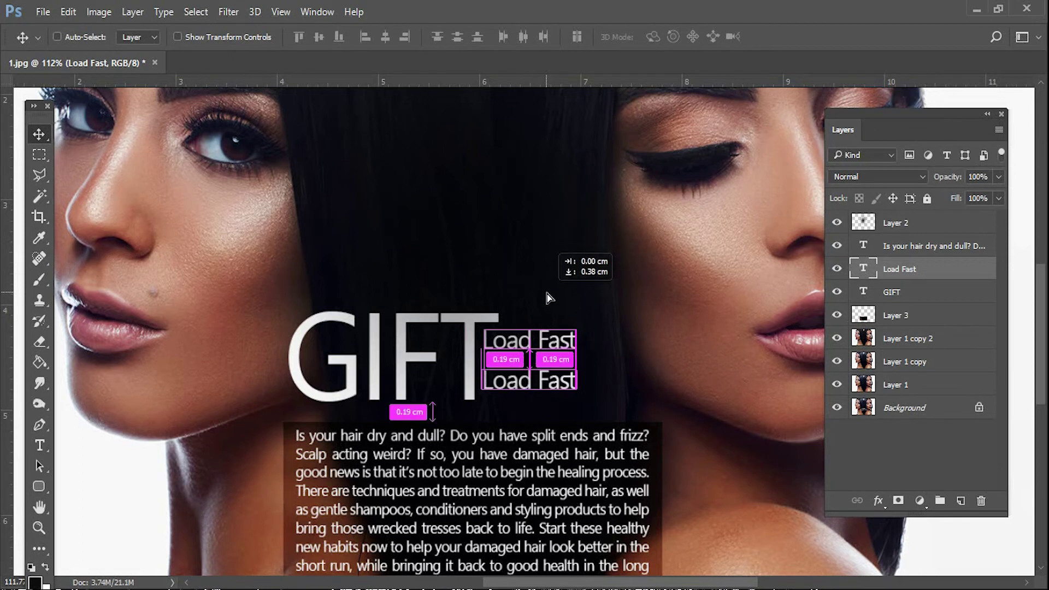
{"action": "key", "text": "t"}
{"action": "triple_click", "coordinate": [519, 369]}
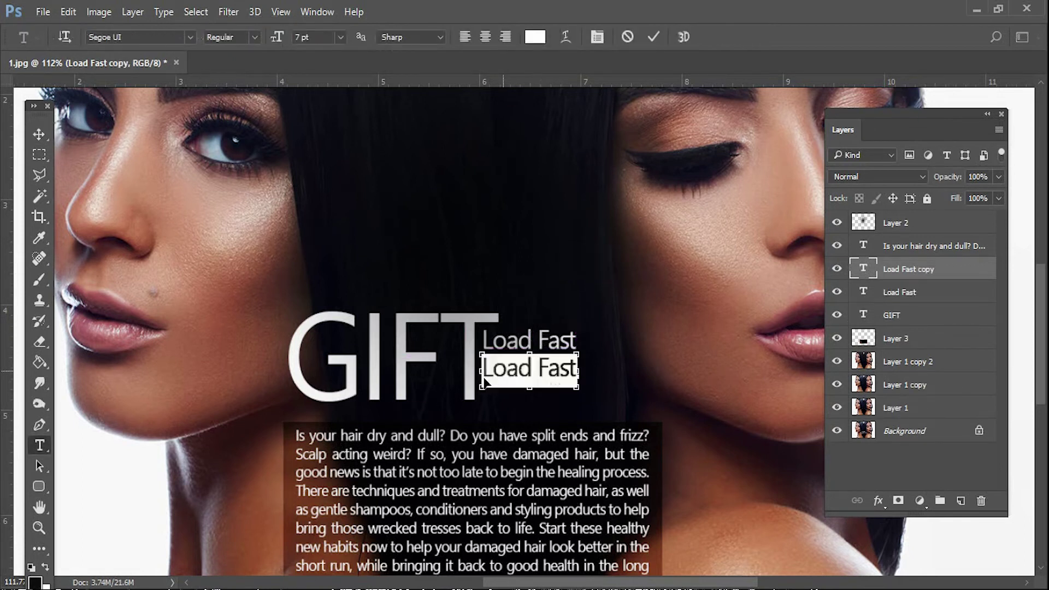
{"action": "type", "text": "Ultra"}
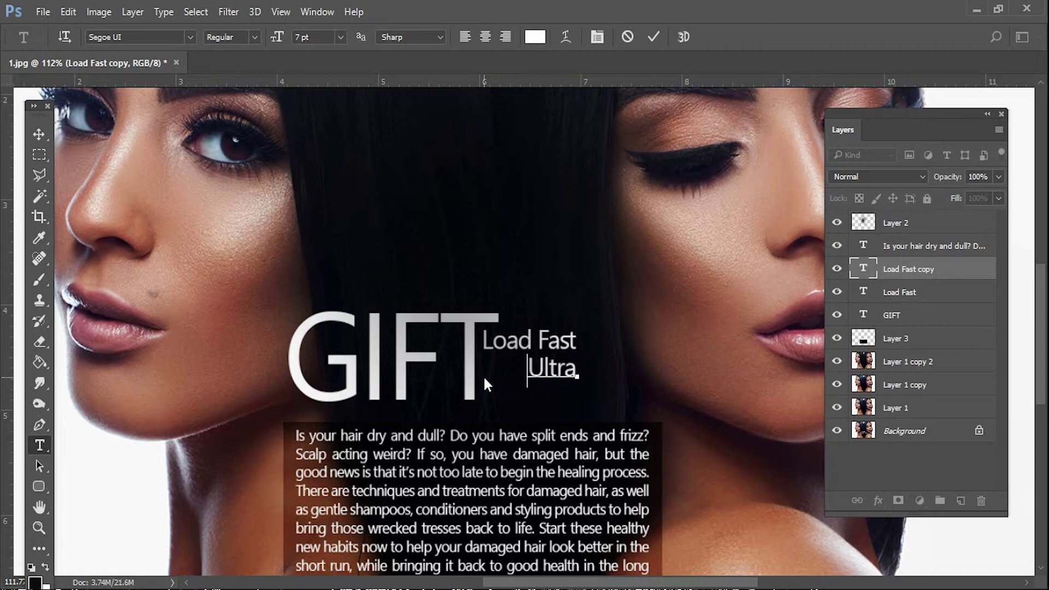
{"action": "type", "text": "Boost"}
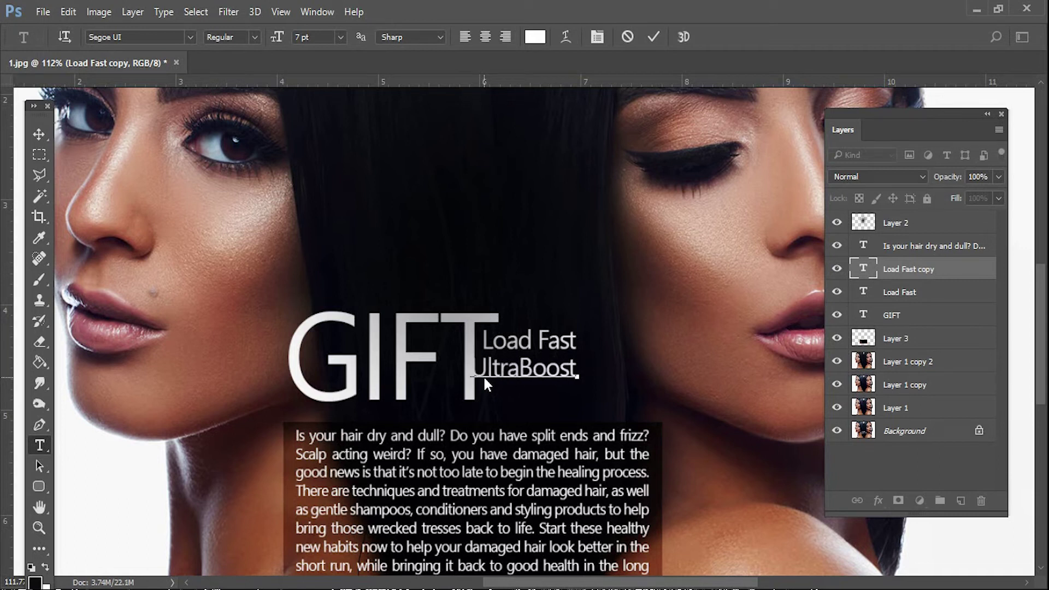
{"action": "key", "text": "ctrl+a"}
Nudge UltraBoost slightly right and duplicate it straight down beneath itself
{"action": "left_click", "coordinate": [39, 134]}
{"action": "left_click_drag", "start_coordinate": [415, 242], "coordinate": [427, 244]}
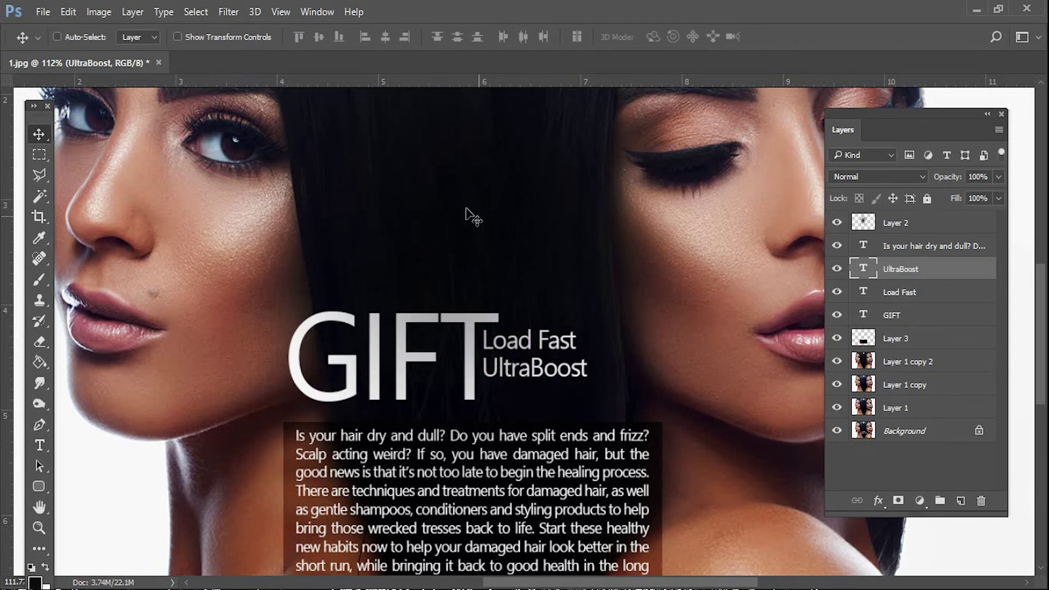
{"action": "left_click_drag", "start_coordinate": [468, 215], "coordinate": [543, 281]}
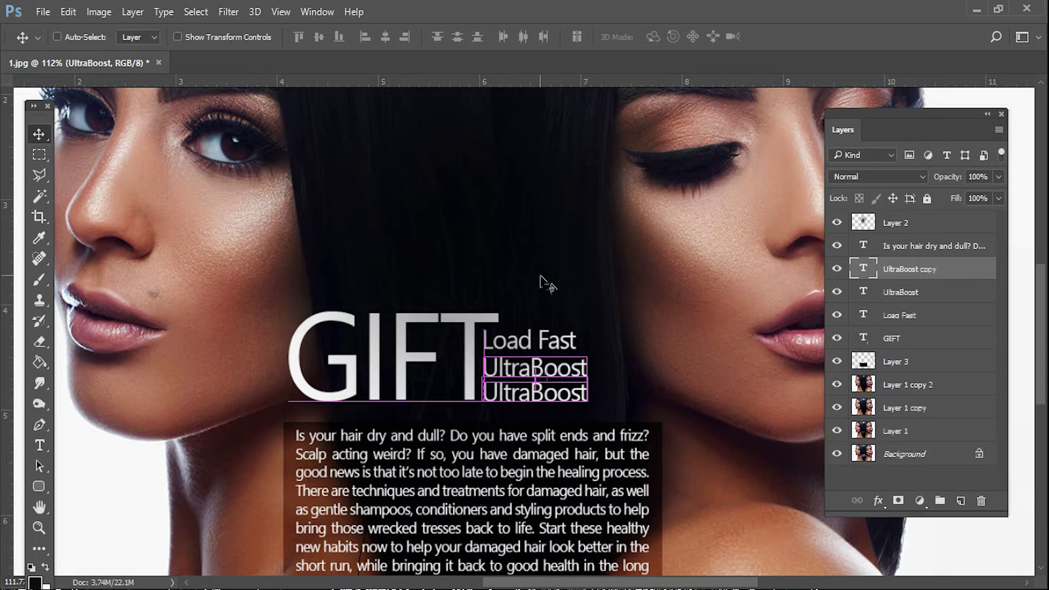
Retype the lower UltraBoost copy as 'Every Moening At Home'
{"action": "key", "text": "t"}
{"action": "left_click", "coordinate": [542, 399]}
{"action": "key", "text": "ctrl+a"}
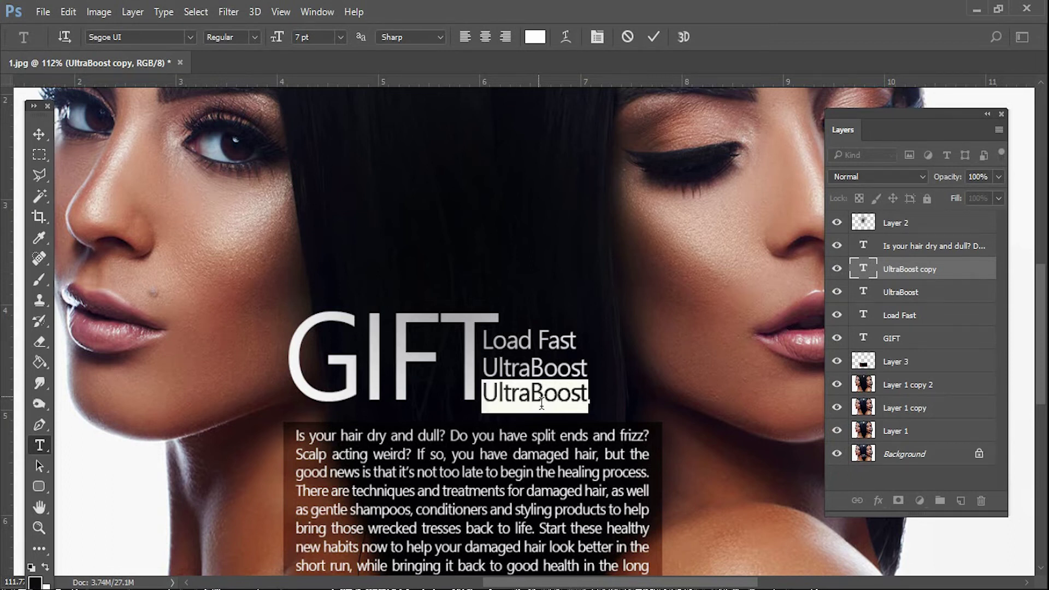
{"action": "type", "text": "e"}
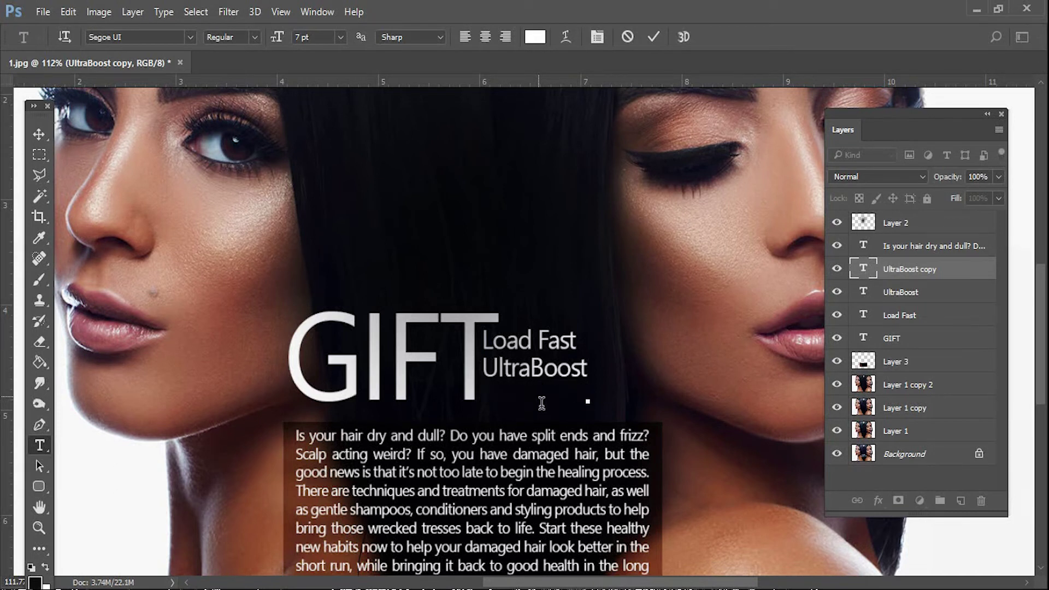
{"action": "type", "text": "E"}
{"action": "type", "text": "ver"}
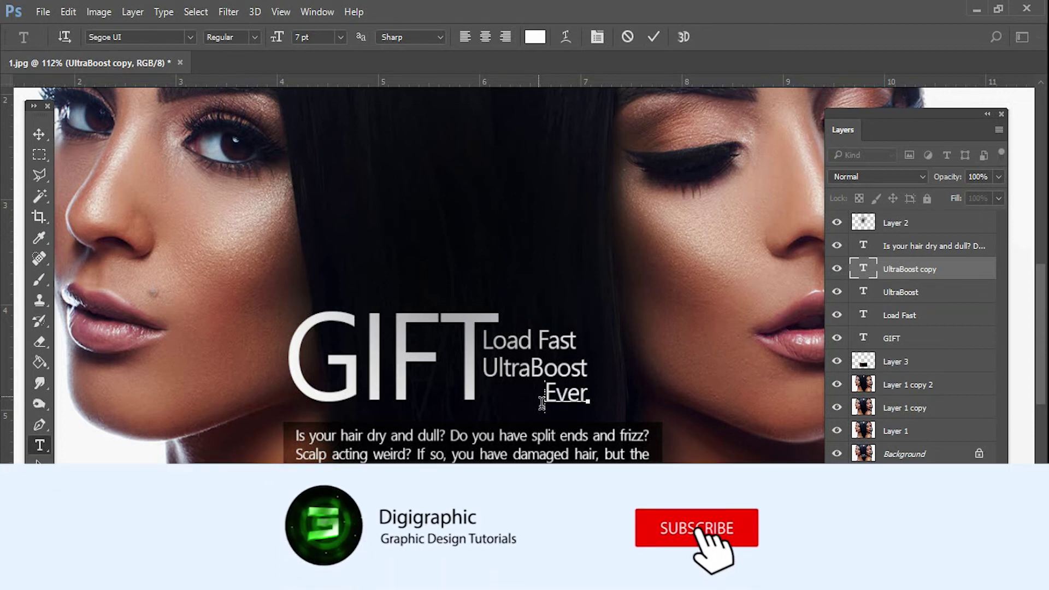
{"action": "type", "text": "y Moening"}
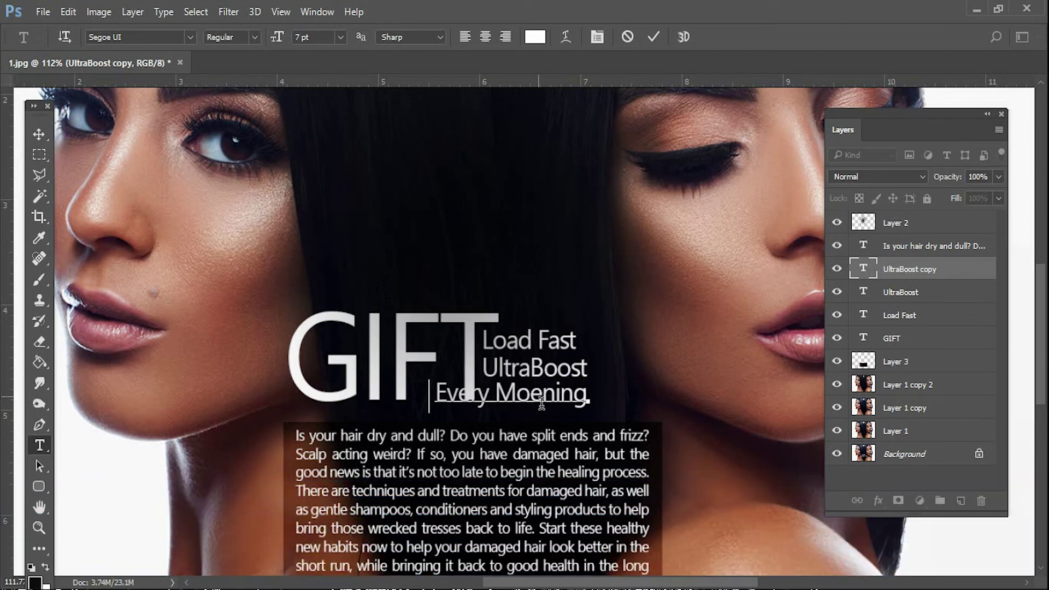
{"action": "type", "text": " A"}
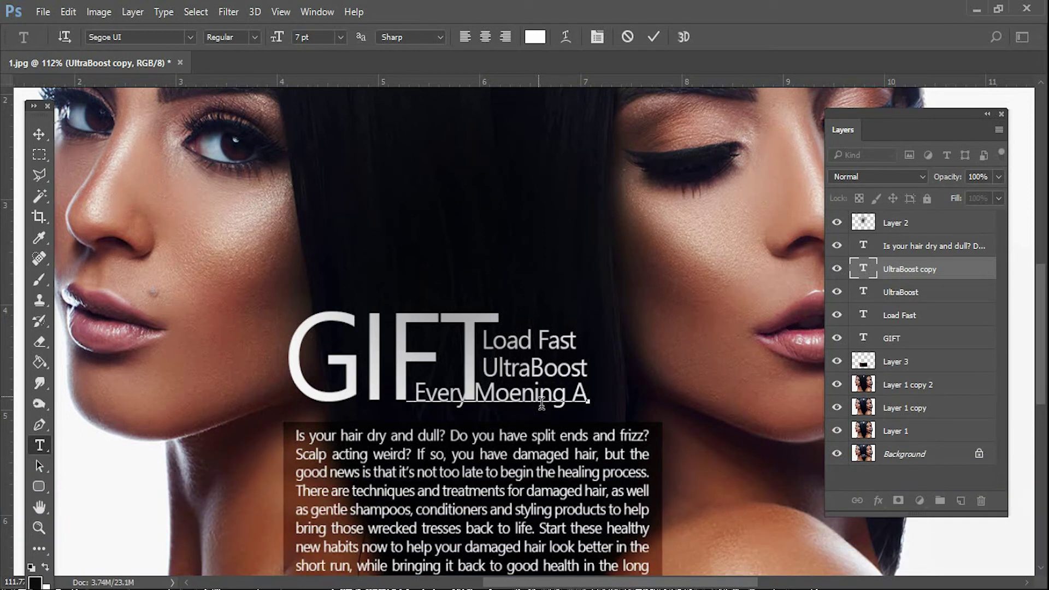
{"action": "type", "text": "t"}
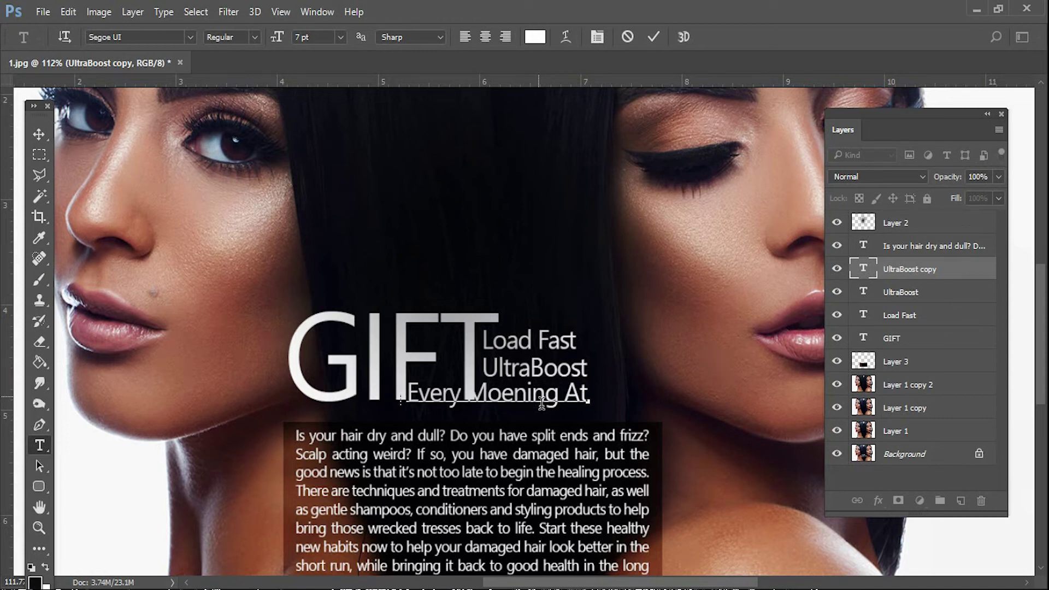
{"action": "type", "text": "Home"}
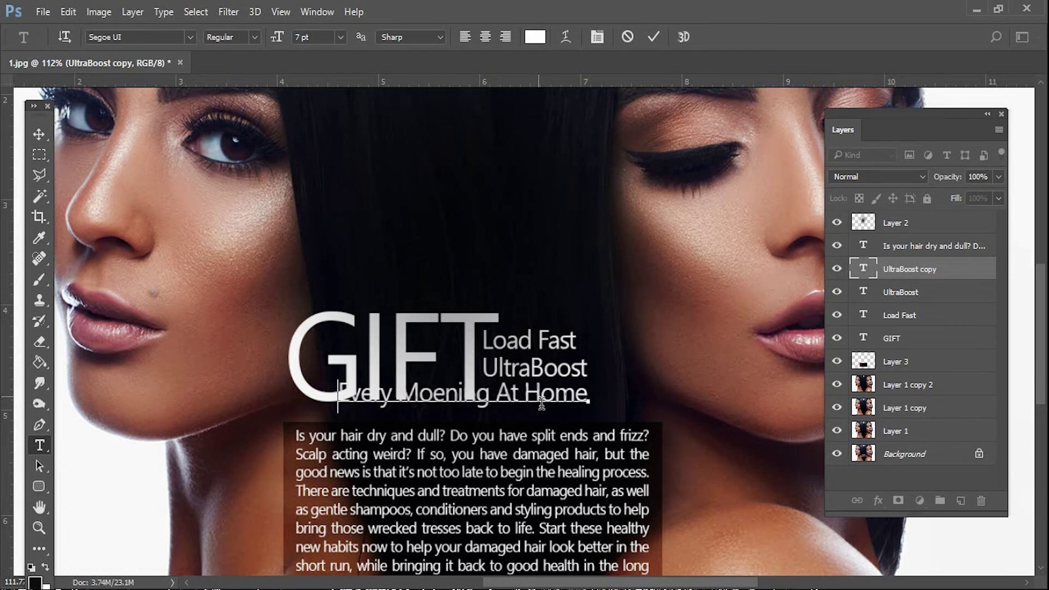
Set the third line's font size to 5 and shift it right to align with UltraBoost
{"action": "key", "text": "ctrl+a"}
{"action": "type", "text": "5"}
{"action": "key", "text": "Return"}
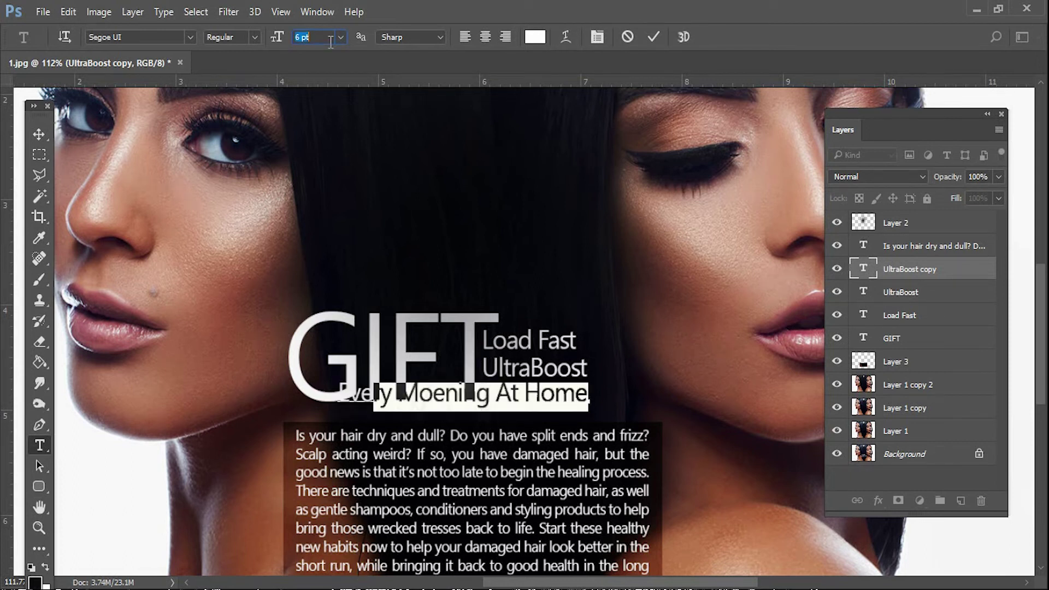
{"action": "left_click_drag", "start_coordinate": [391, 217], "coordinate": [462, 217]}
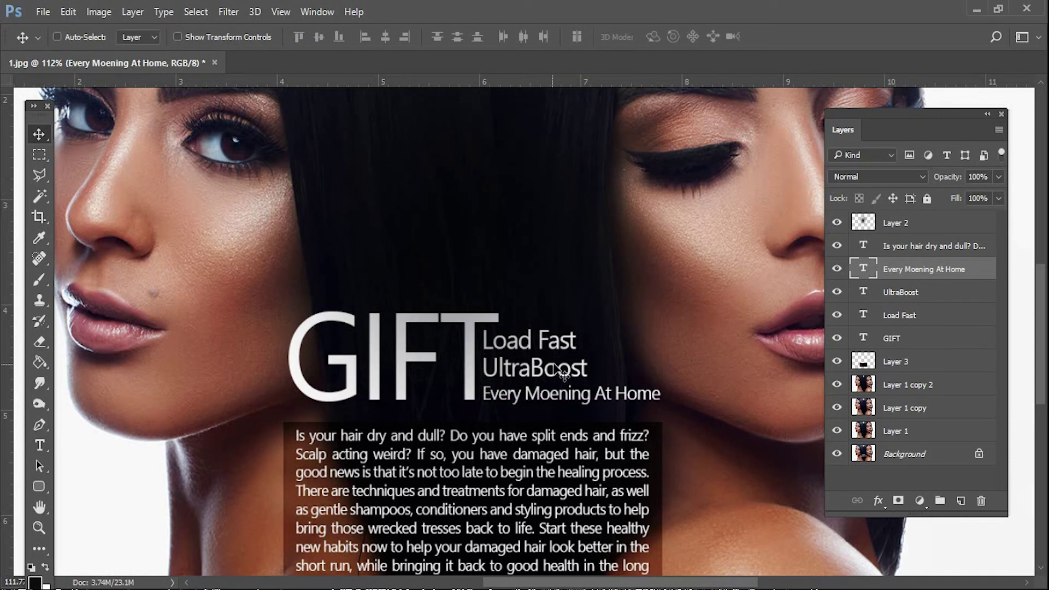
{"action": "scroll", "coordinate": [571, 335], "scroll_direction": "down", "scroll_amount": 5}
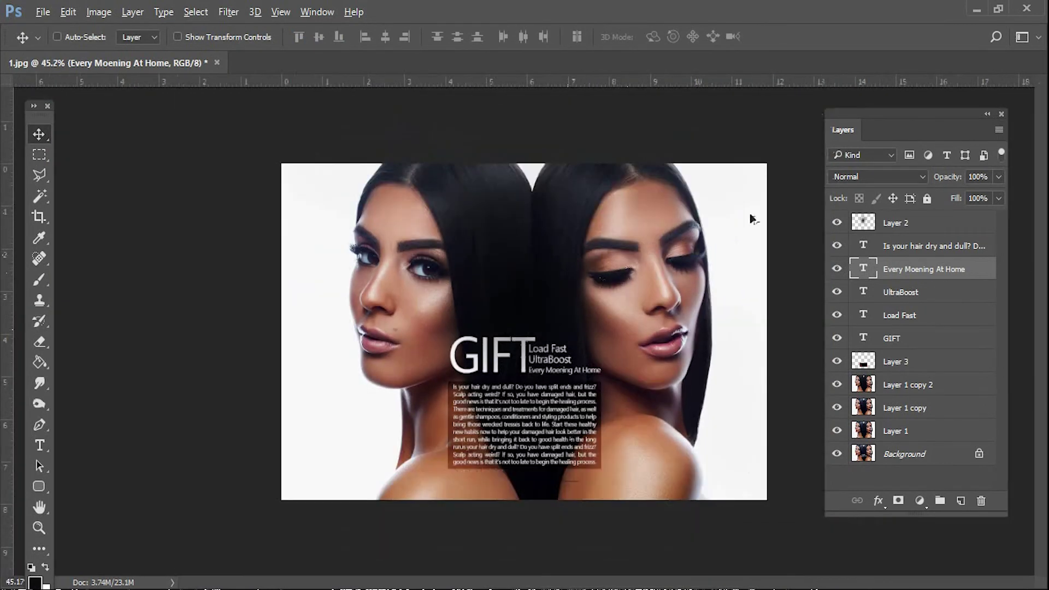
Draw a thin rectangular selection running right from the top of GIFT's T
{"action": "left_click", "coordinate": [1001, 114]}
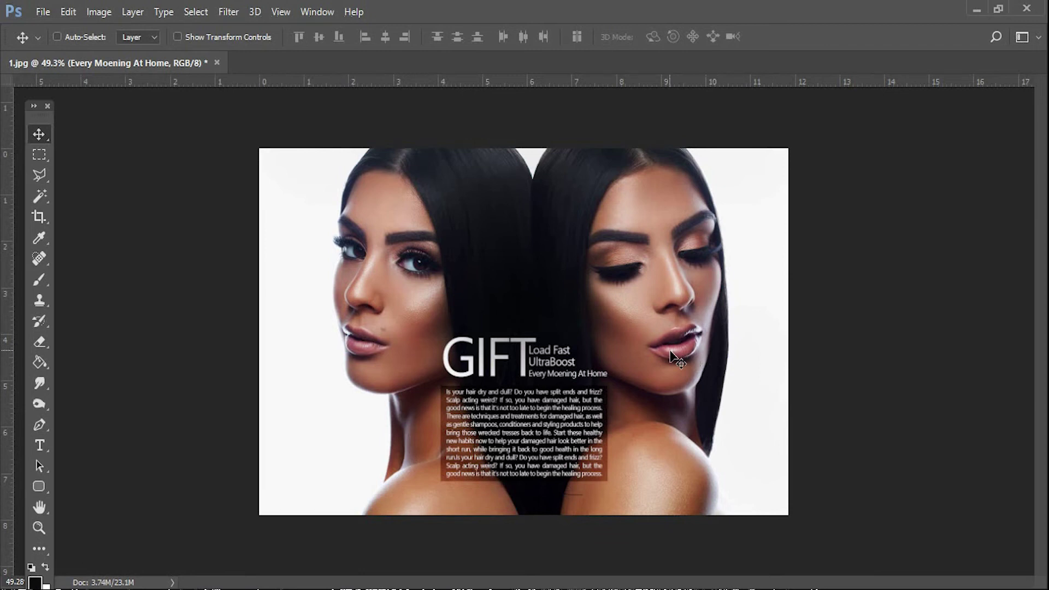
{"action": "scroll", "coordinate": [673, 357], "scroll_direction": "up", "scroll_amount": 3}
{"action": "scroll", "coordinate": [673, 356], "scroll_direction": "up", "scroll_amount": 3}
{"action": "scroll", "coordinate": [674, 356], "scroll_direction": "up", "scroll_amount": 1}
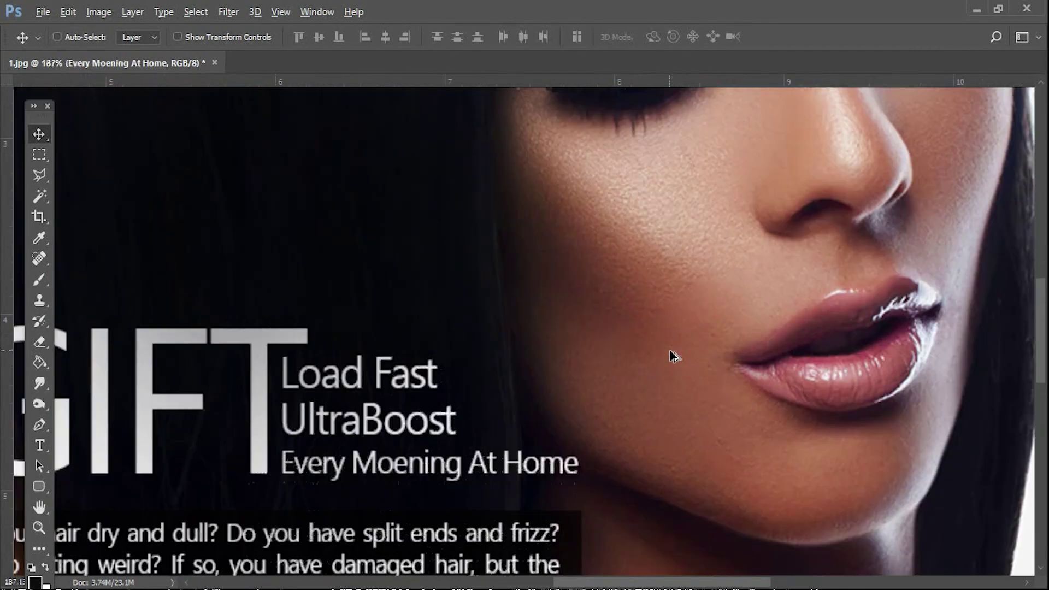
{"action": "left_click", "coordinate": [37, 156]}
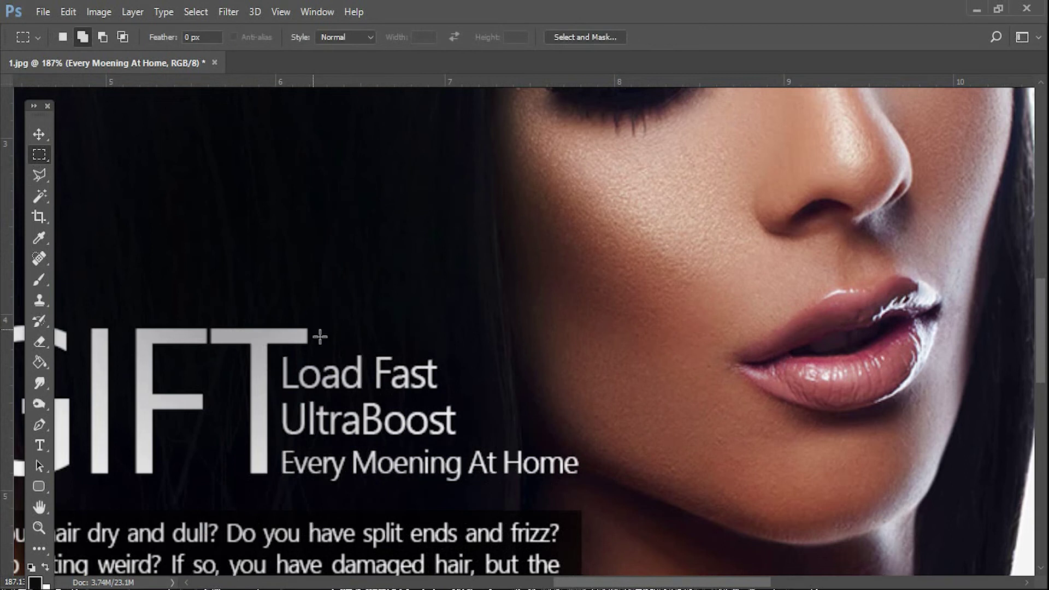
{"action": "left_click_drag", "start_coordinate": [314, 328], "coordinate": [592, 345]}
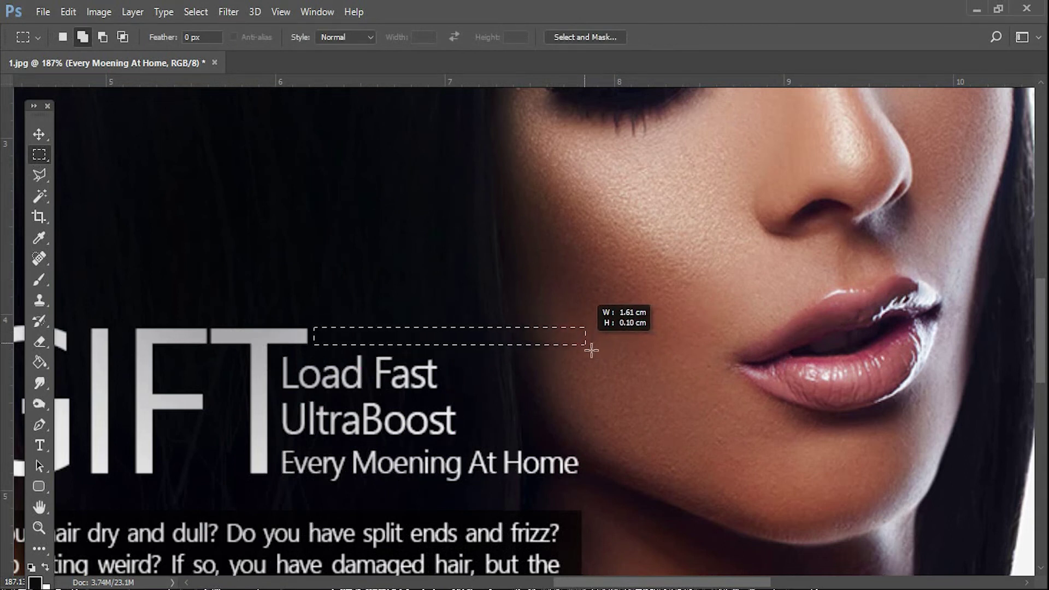
{"action": "left_click_drag", "start_coordinate": [597, 350], "coordinate": [591, 349]}
Fill the strip on a new layer with grey sampled from GIFT, then deselect
{"action": "left_click", "coordinate": [40, 363]}
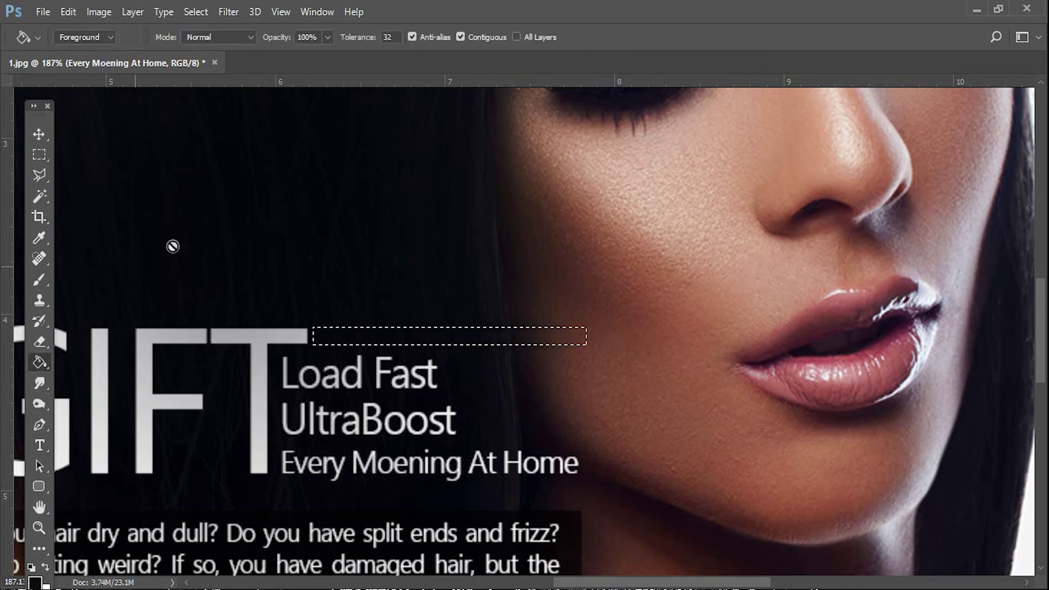
{"action": "left_click", "coordinate": [322, 11]}
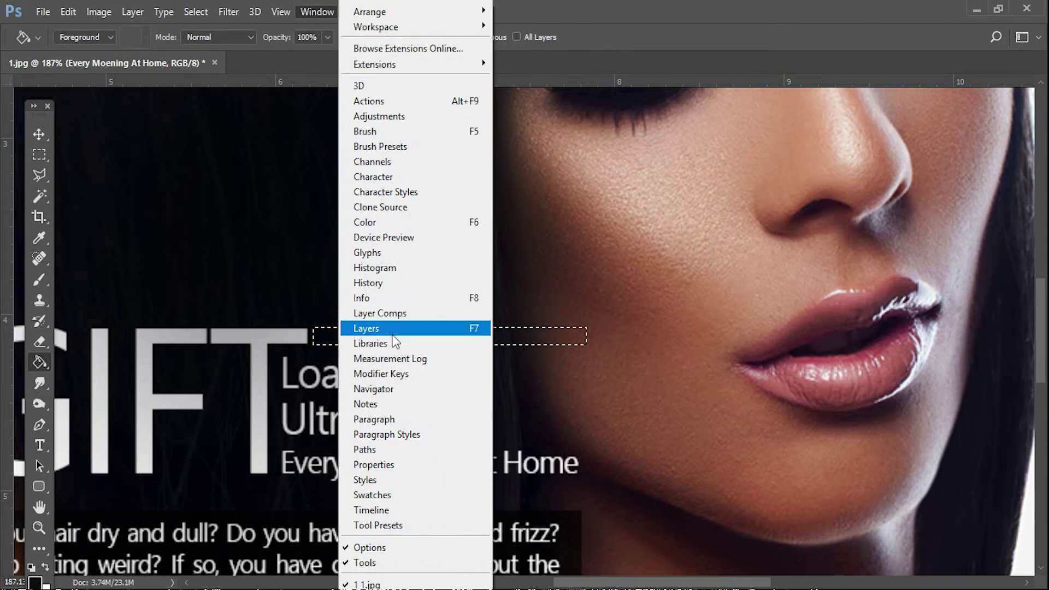
{"action": "key", "text": "F7"}
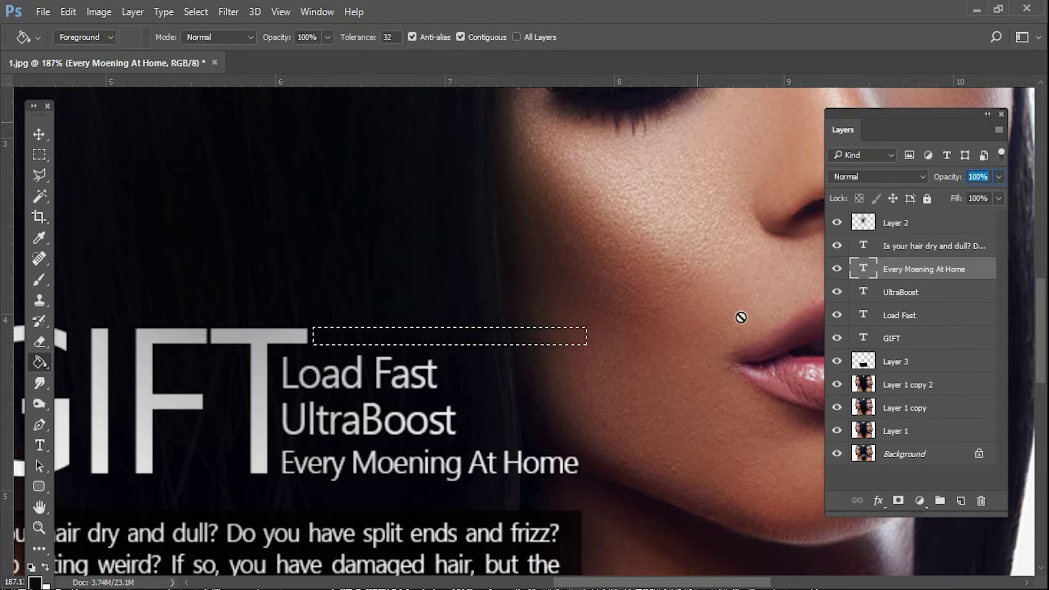
{"action": "left_click", "coordinate": [961, 500]}
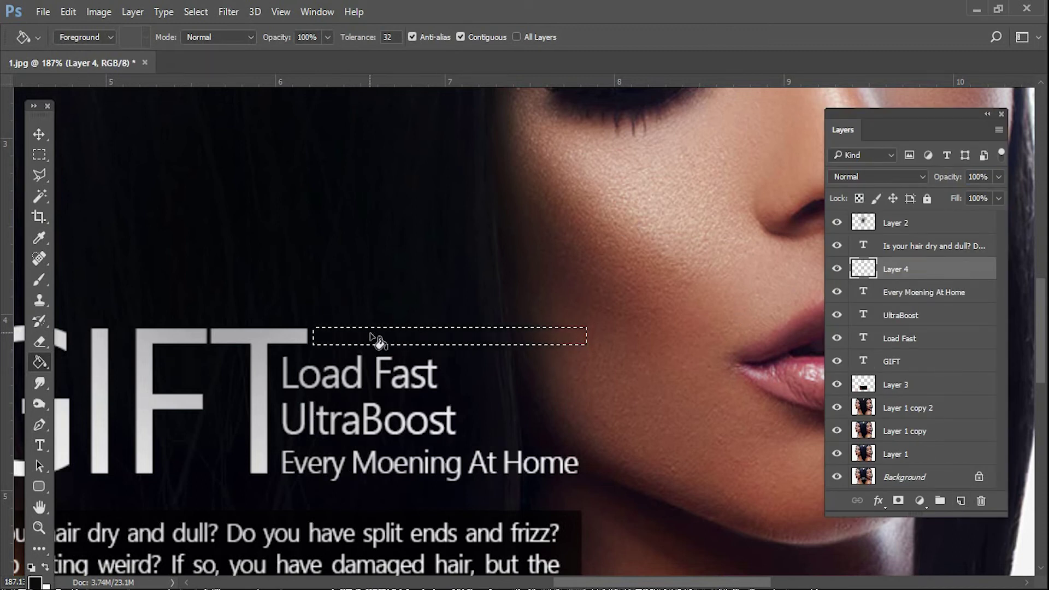
{"action": "left_click", "coordinate": [579, 335]}
{"action": "left_click", "coordinate": [281, 334], "text": "alt"}
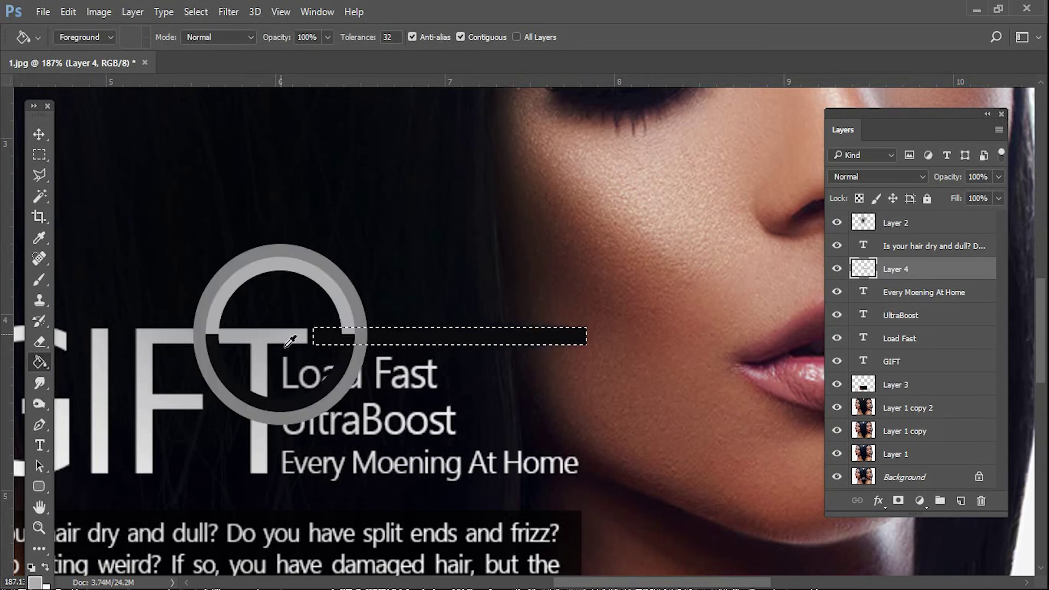
{"action": "left_click", "coordinate": [361, 336]}
{"action": "key", "text": "ctrl+d"}
{"action": "key", "text": "v"}
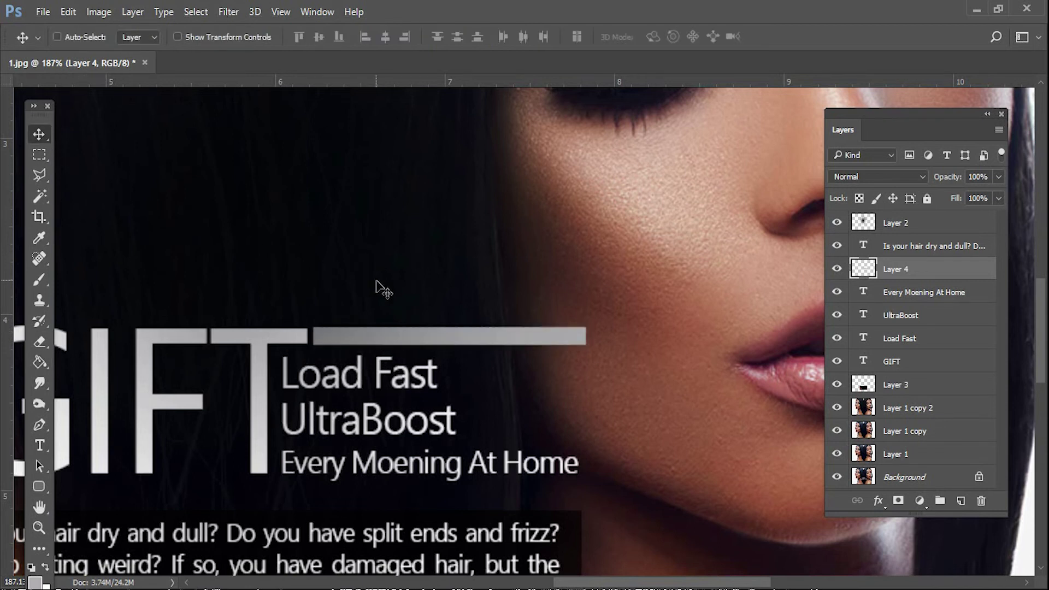
Try outlining a thin strip below the grey bar, then clear the selection
{"action": "key", "text": "m"}
{"action": "left_click_drag", "start_coordinate": [286, 285], "coordinate": [651, 328]}
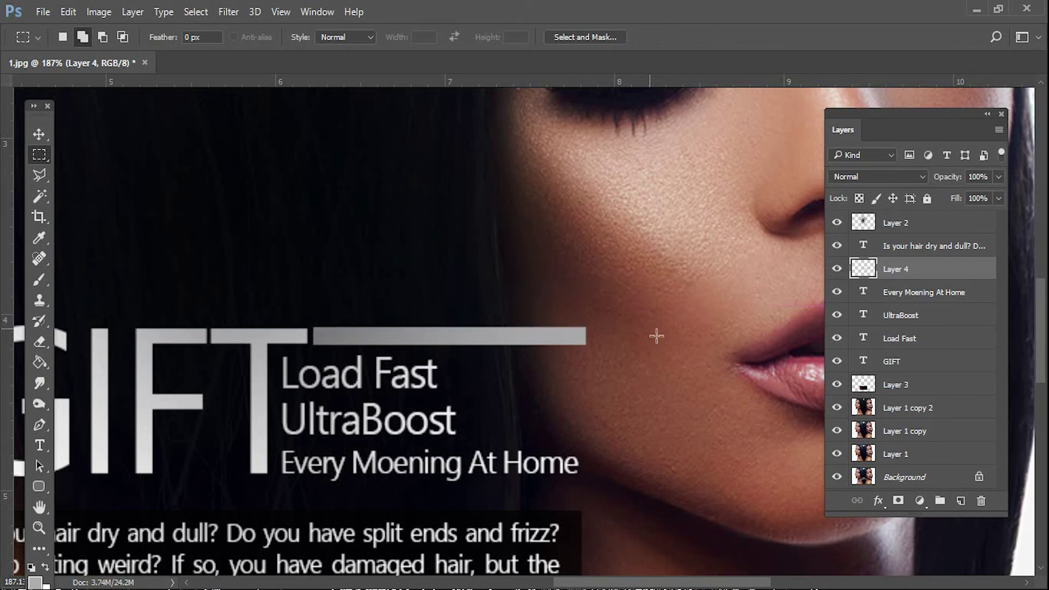
{"action": "left_click_drag", "start_coordinate": [635, 369], "coordinate": [271, 353]}
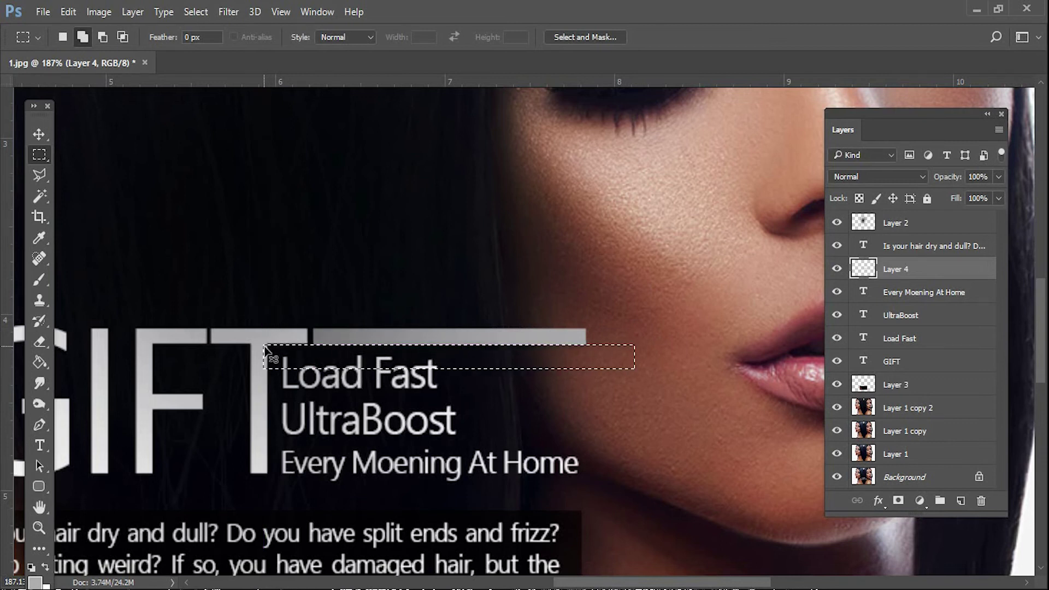
{"action": "left_click_drag", "start_coordinate": [633, 380], "coordinate": [276, 345]}
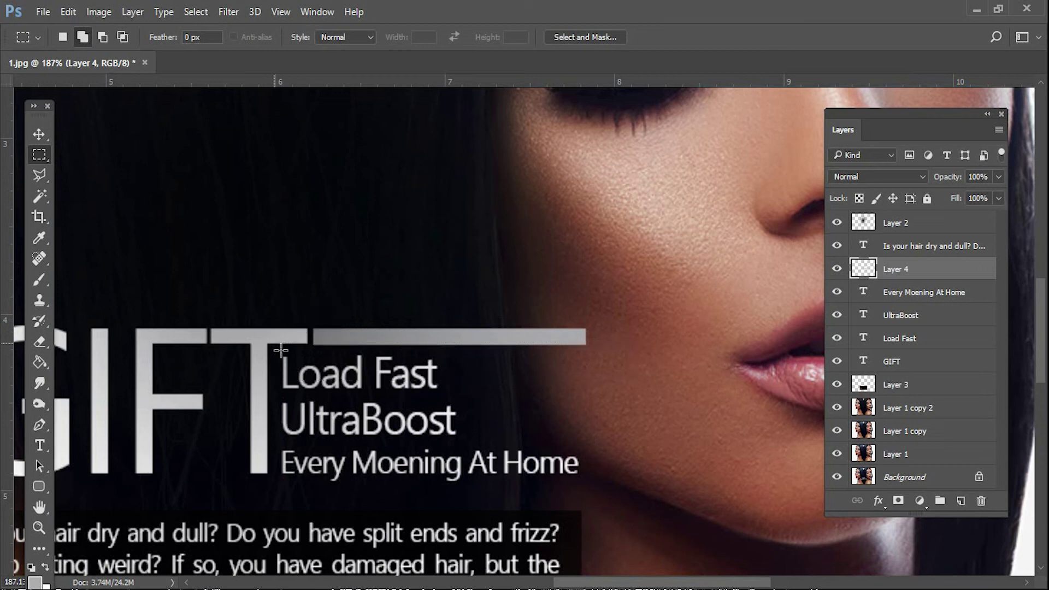
{"action": "key", "text": "ctrl+d"}
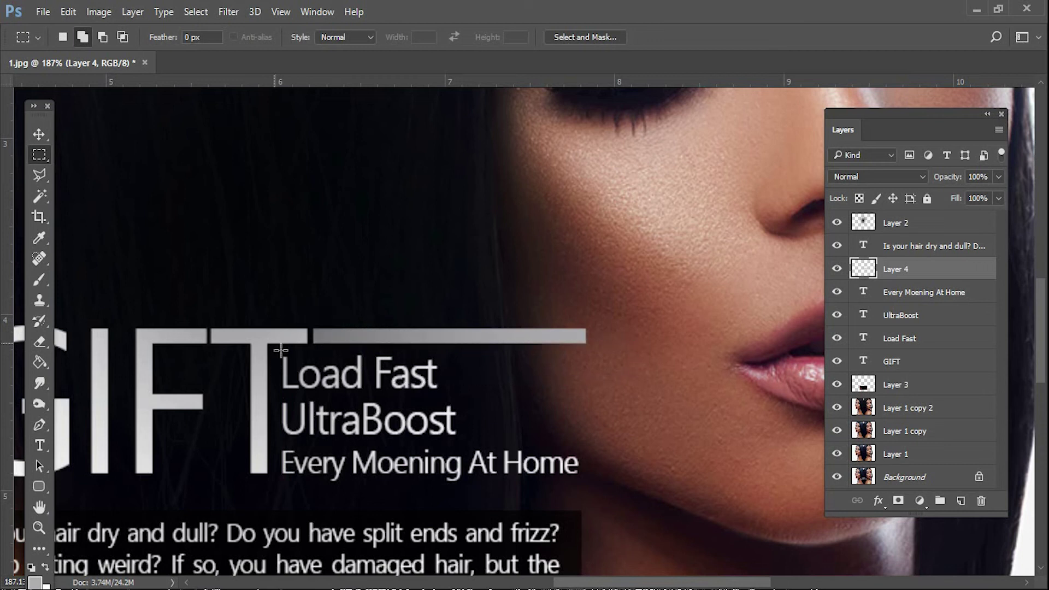
Duplicate the grey bar, rotate it vertical, and shorten it into the bracket's right end
{"action": "left_click", "coordinate": [39, 134]}
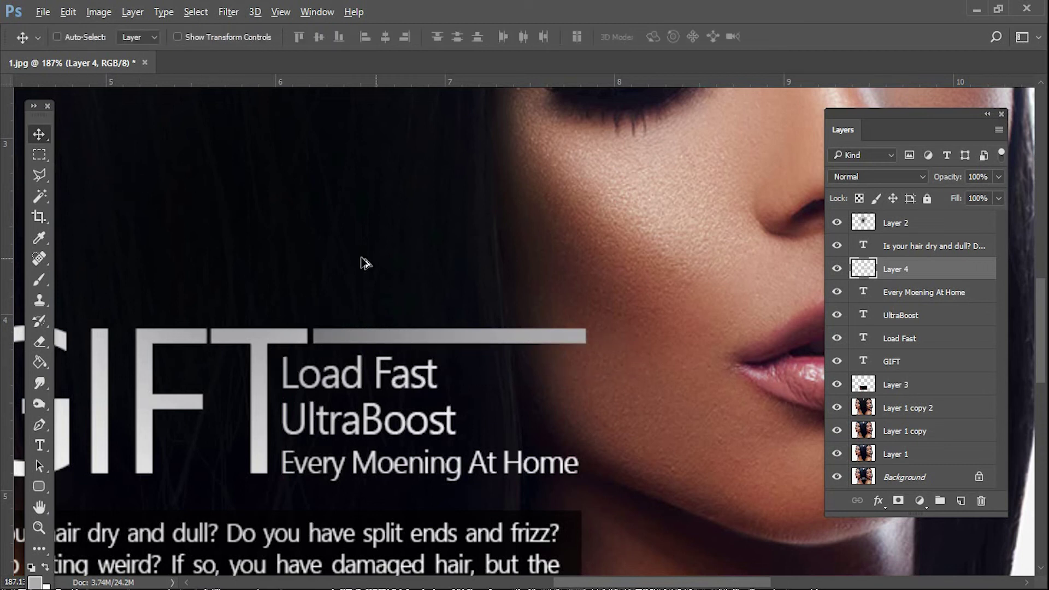
{"action": "left_click_drag", "start_coordinate": [411, 262], "coordinate": [555, 262]}
{"action": "left_click", "coordinate": [178, 36]}
{"action": "mouse_move", "coordinate": [740, 314]}
{"action": "left_mouse_down"}
{"action": "mouse_move", "coordinate": [552, 227]}
{"action": "mouse_move", "coordinate": [595, 200]}
{"action": "mouse_move", "coordinate": [603, 349]}
{"action": "left_mouse_up"}
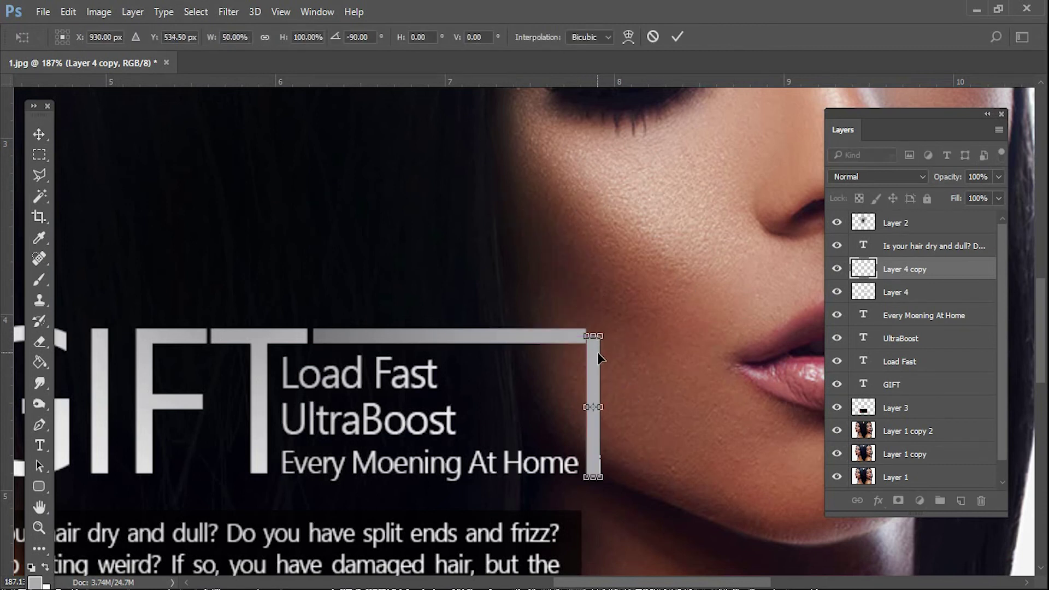
{"action": "left_click_drag", "start_coordinate": [601, 339], "coordinate": [586, 333]}
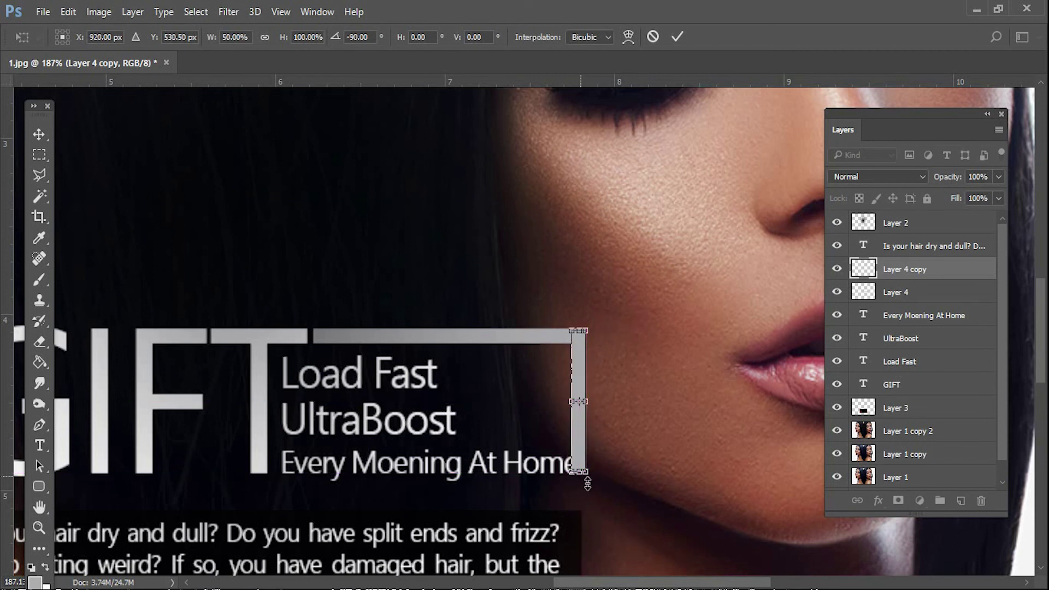
{"action": "left_click_drag", "start_coordinate": [587, 483], "coordinate": [585, 443]}
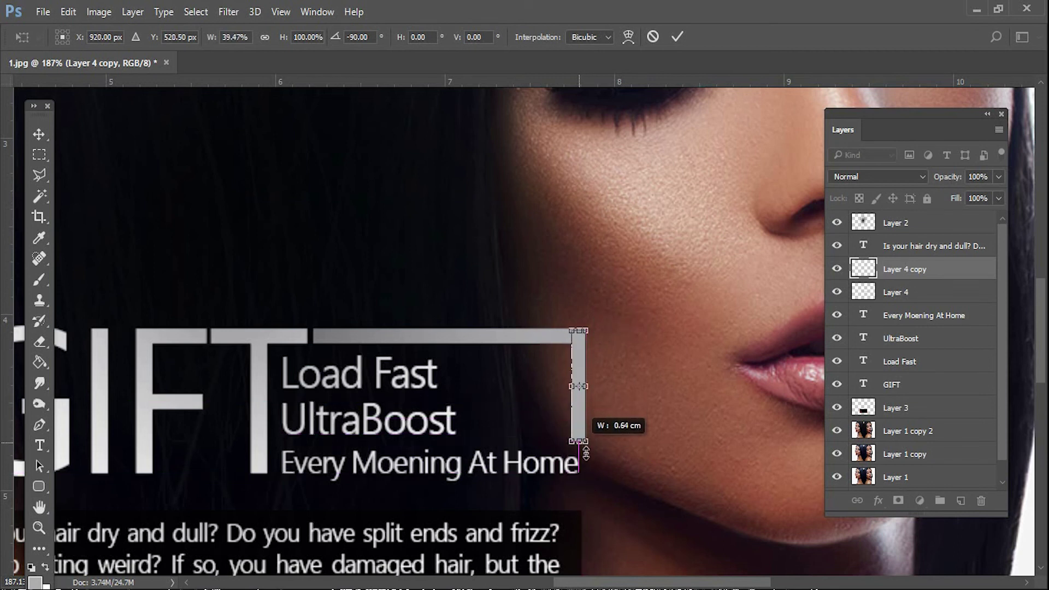
{"action": "key", "text": "Return"}
{"action": "key", "text": "ctrl+0"}
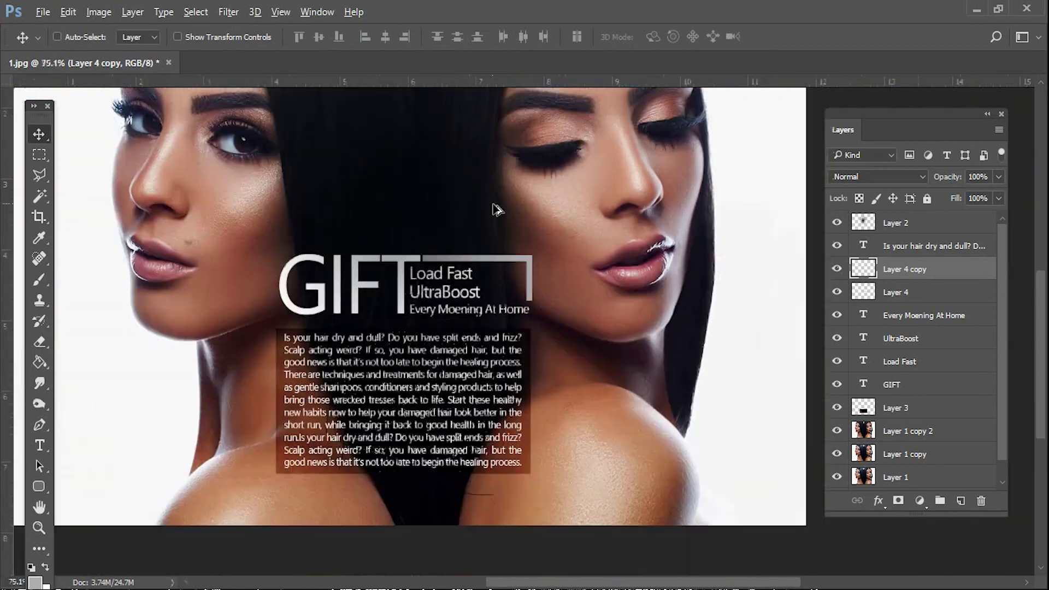
{"action": "scroll", "coordinate": [487, 309], "scroll_direction": "up", "scroll_amount": 1}
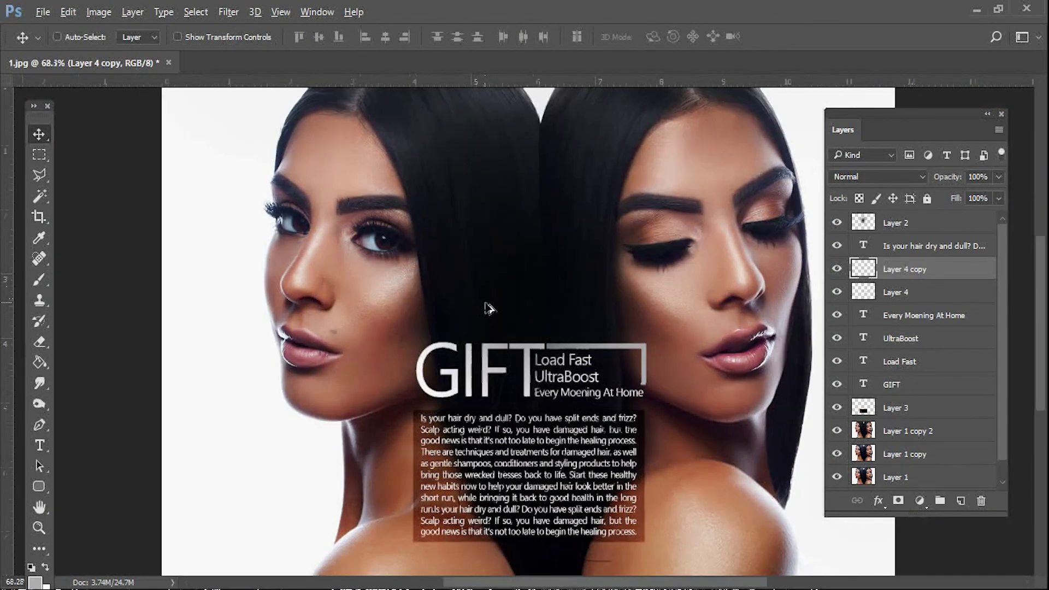
{"action": "scroll", "coordinate": [734, 452], "scroll_direction": "up", "scroll_amount": 2}
{"action": "scroll", "coordinate": [734, 452], "scroll_direction": "up", "scroll_amount": 1}
{"action": "scroll", "coordinate": [735, 452], "scroll_direction": "up", "scroll_amount": 1}
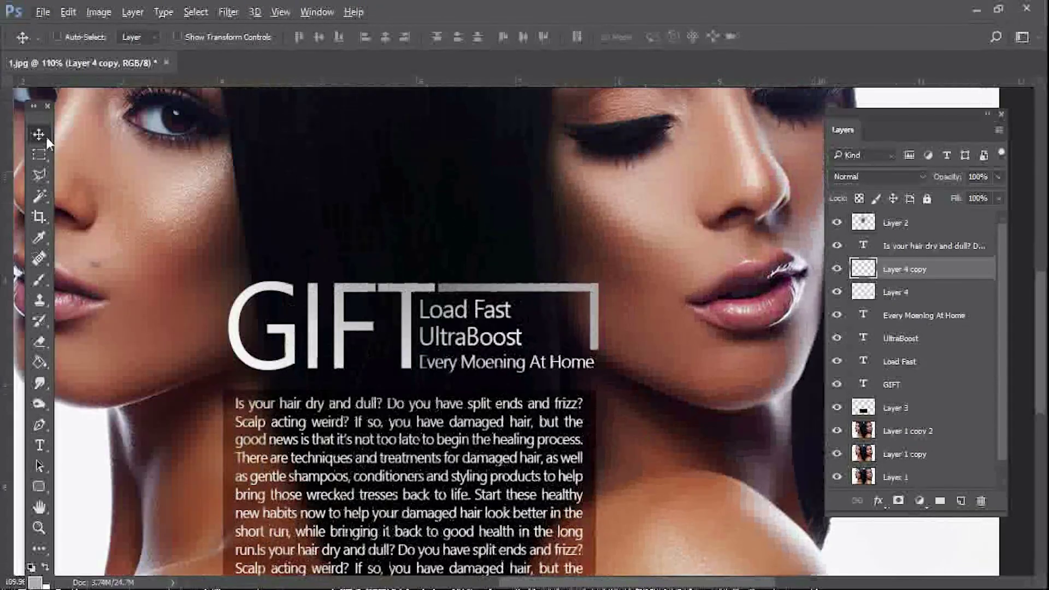
{"action": "left_click", "coordinate": [40, 158]}
{"action": "left_click_drag", "start_coordinate": [710, 416], "coordinate": [557, 346]}
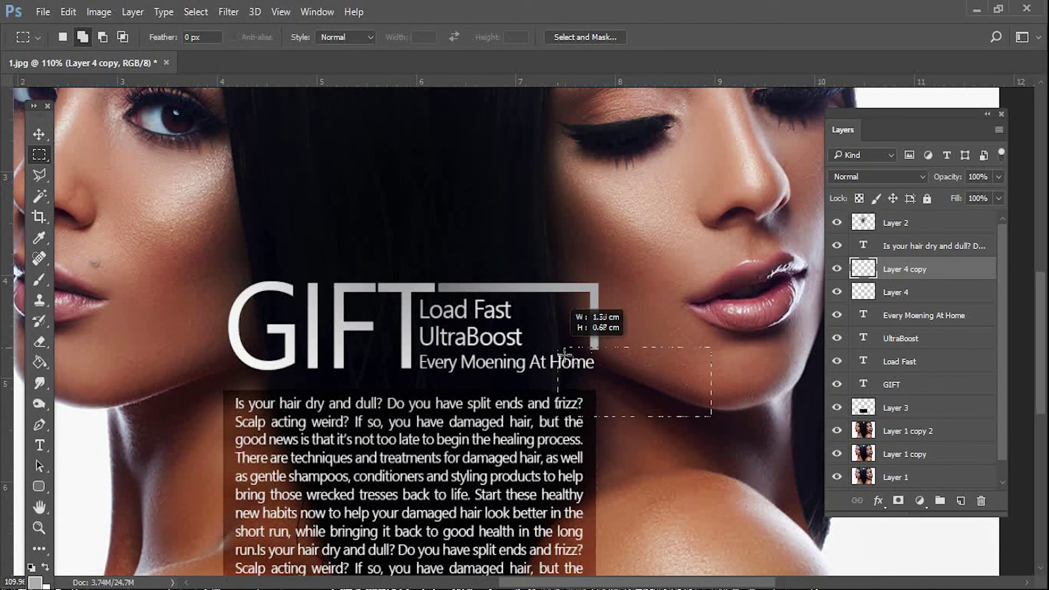
{"action": "scroll", "coordinate": [563, 349], "scroll_direction": "down", "scroll_amount": 1}
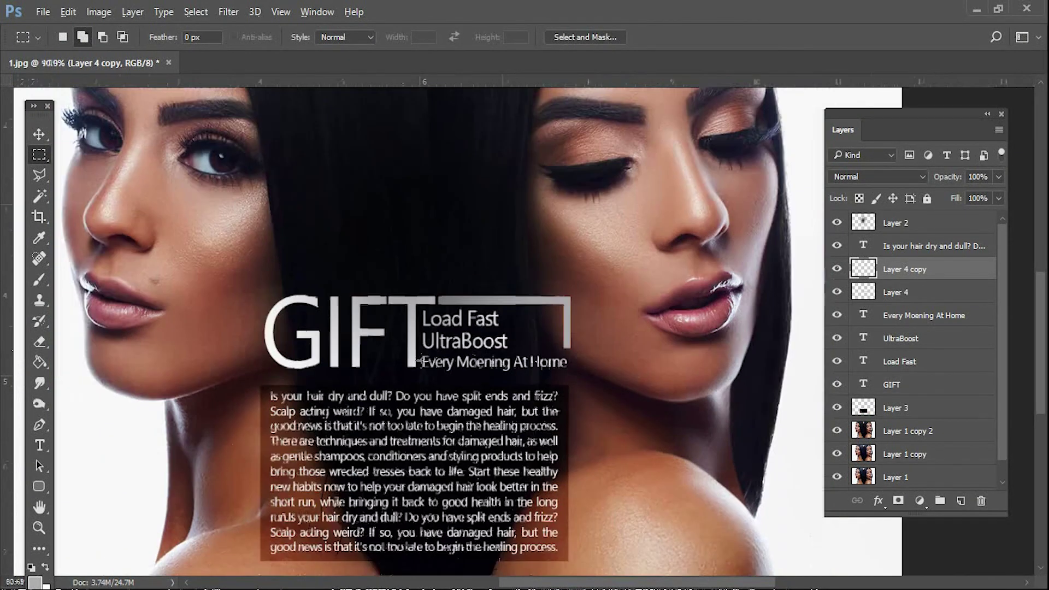
{"action": "scroll", "coordinate": [414, 342], "scroll_direction": "down", "scroll_amount": 5}
{"action": "left_click", "coordinate": [39, 134]}
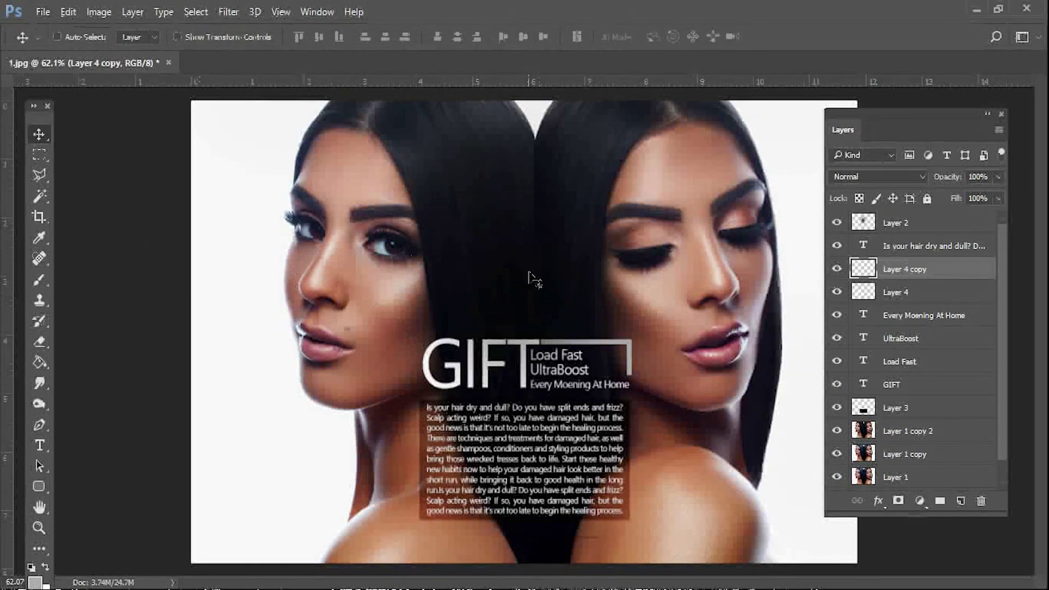
{"action": "left_click", "coordinate": [910, 296]}
{"action": "left_click_drag", "start_coordinate": [512, 317], "coordinate": [544, 364]}
{"action": "key", "text": "ctrl+z"}
{"action": "key", "text": "m"}
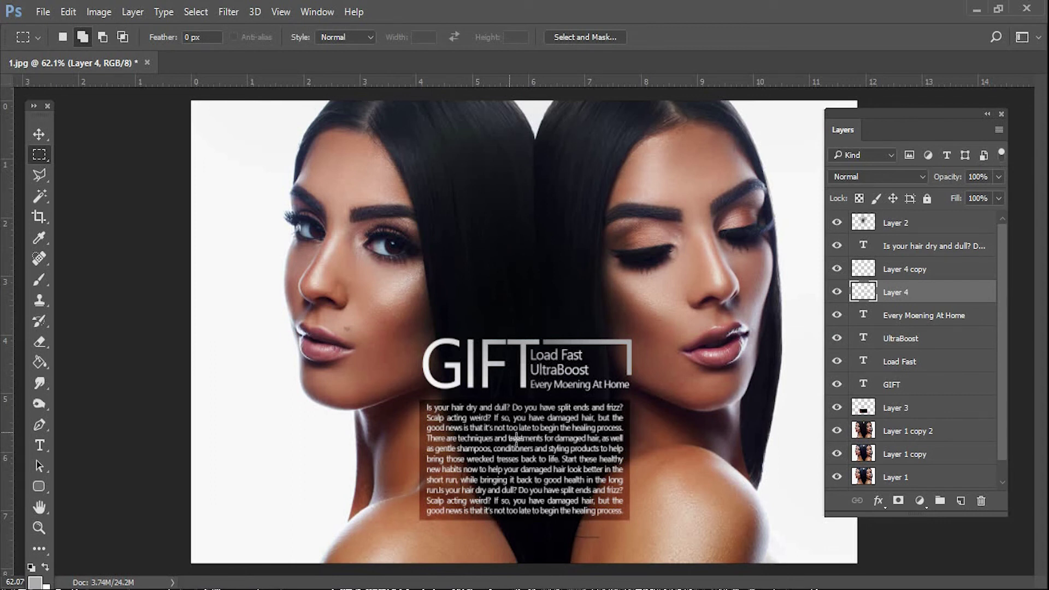
{"action": "left_click", "coordinate": [31, 135]}
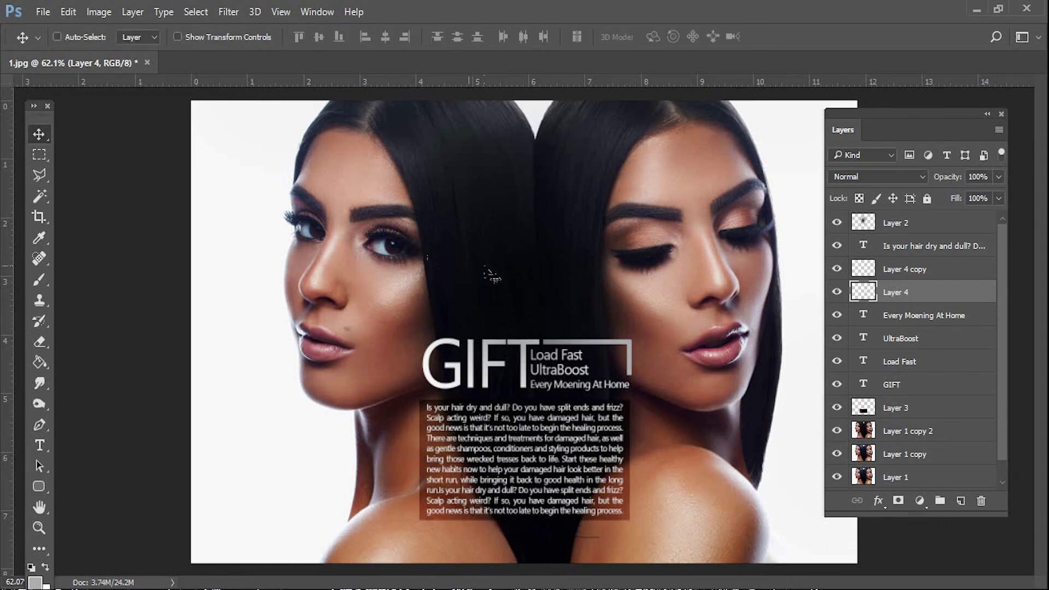
{"action": "left_click", "coordinate": [531, 409], "text": "ctrl"}
{"action": "left_click_drag", "start_coordinate": [547, 445], "coordinate": [546, 276]}
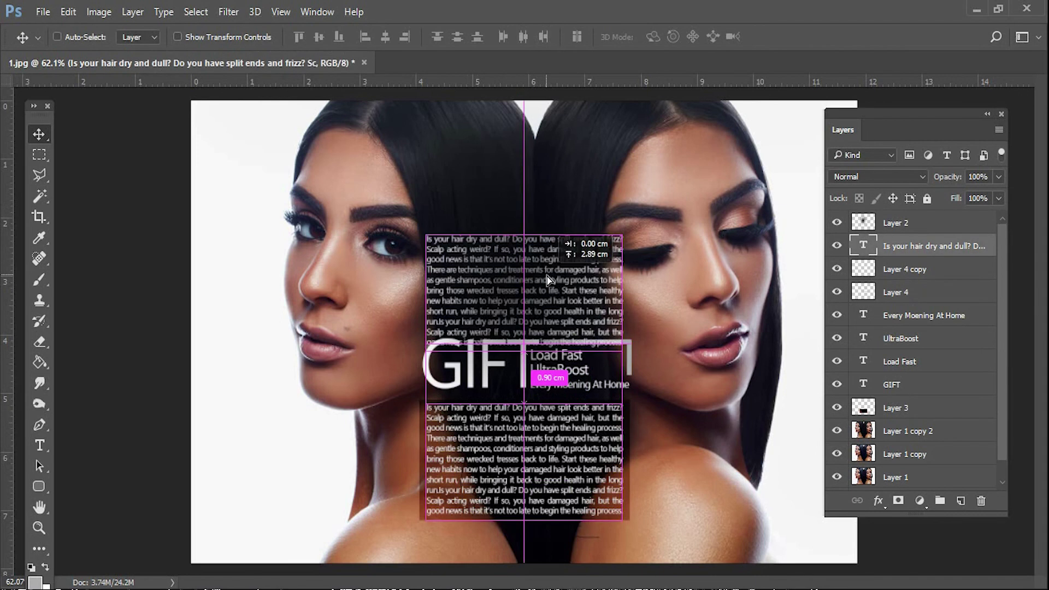
{"action": "double_click", "coordinate": [546, 280]}
{"action": "key", "text": "ctrl+a"}
{"action": "key", "text": "BackSpace"}
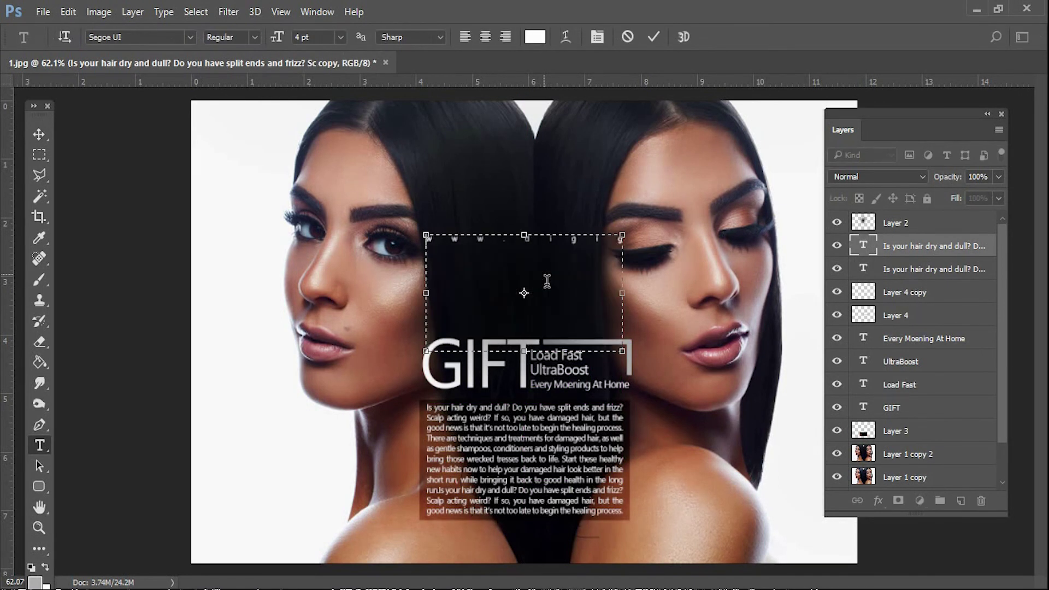
{"action": "type", "text": "raphic.net"}
{"action": "key", "text": "ctrl+a"}
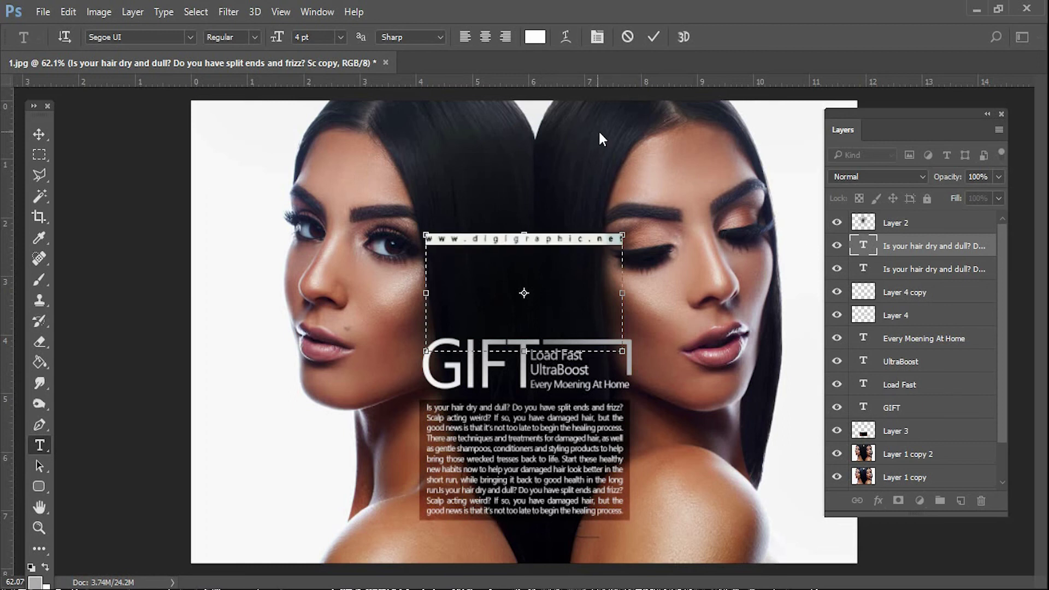
Centre the URL line and give it 4 pt size with 60 tracking
{"action": "left_click", "coordinate": [597, 37]}
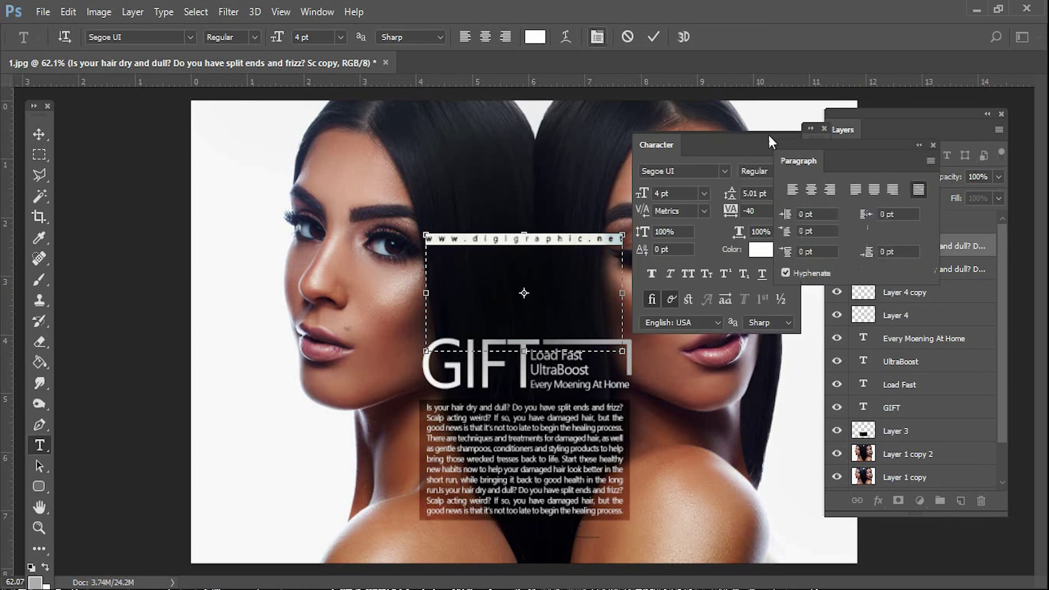
{"action": "left_click", "coordinate": [849, 194]}
{"action": "left_click", "coordinate": [812, 189]}
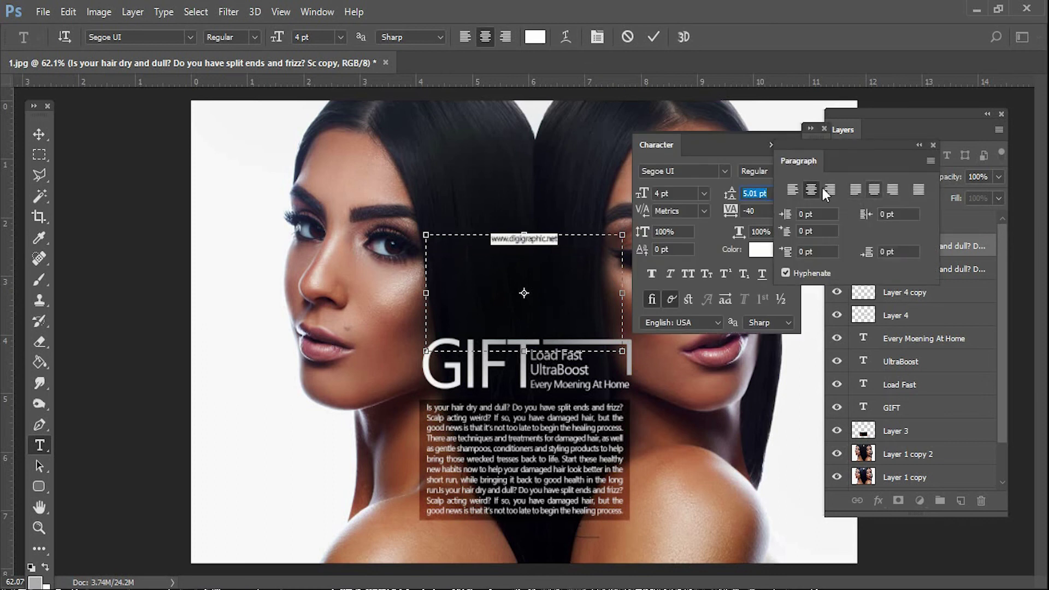
{"action": "scroll", "coordinate": [331, 46], "scroll_direction": "up", "scroll_amount": 1}
{"action": "left_click", "coordinate": [771, 219]}
{"action": "scroll", "coordinate": [770, 219], "scroll_direction": "up", "scroll_amount": 6}
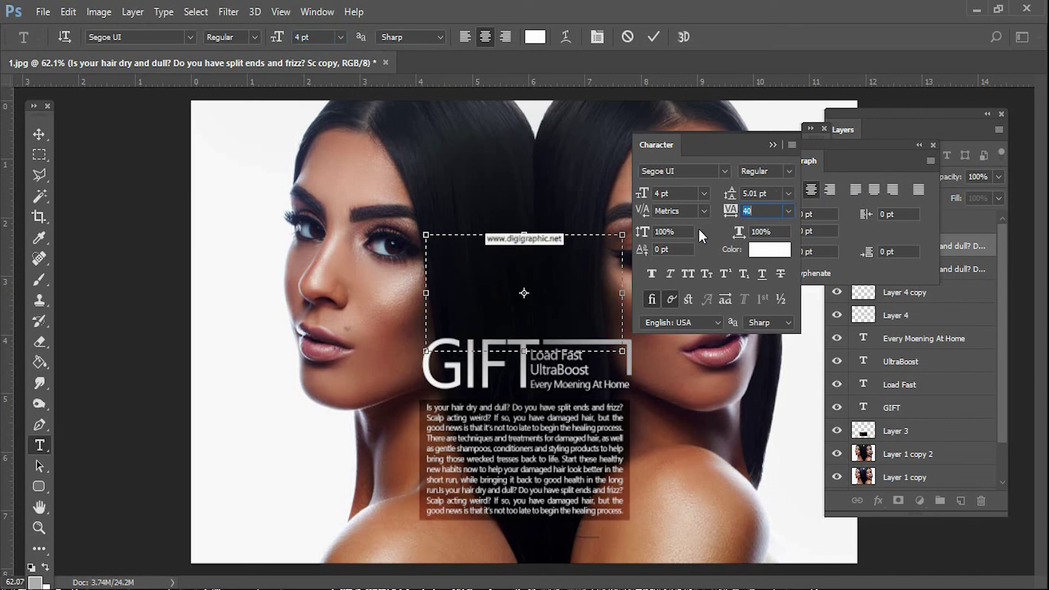
Move the URL line to the bottom of the dark body-text box, centred
{"action": "left_click", "coordinate": [38, 134]}
{"action": "left_click_drag", "start_coordinate": [502, 177], "coordinate": [525, 465]}
{"action": "left_click_drag", "start_coordinate": [566, 362], "coordinate": [559, 362]}
{"action": "key", "text": "Up"}
{"action": "key", "text": "Up"}
{"action": "key", "text": "Up"}
{"action": "key", "text": "Up"}
{"action": "key", "text": "Up"}
{"action": "key", "text": "Up"}
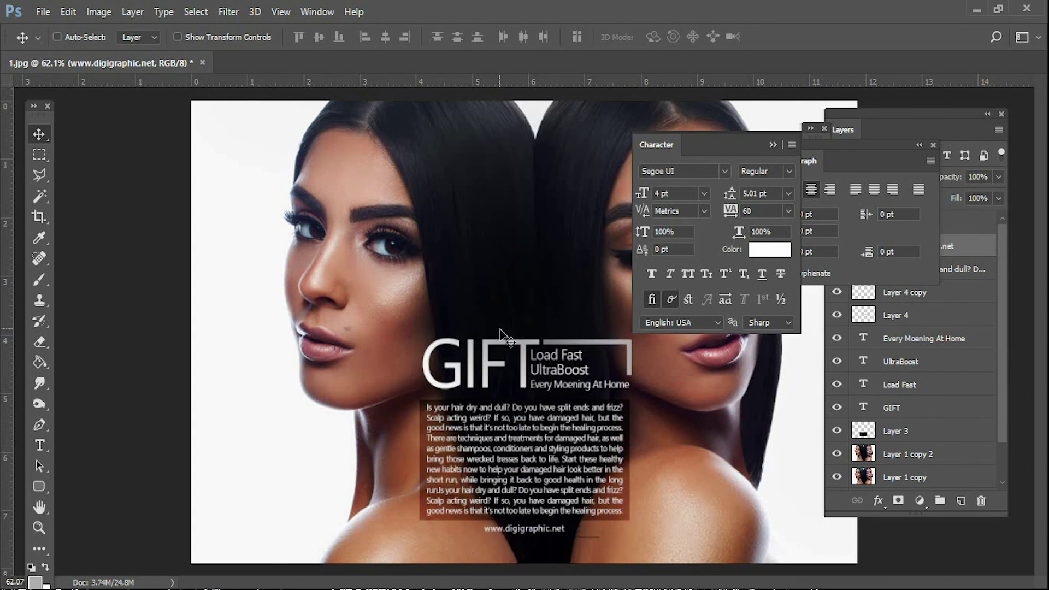
Set the URL layer to 26% opacity and close the Character and Paragraph panels
{"action": "left_click", "coordinate": [998, 177]}
{"action": "left_click_drag", "start_coordinate": [966, 195], "coordinate": [967, 197]}
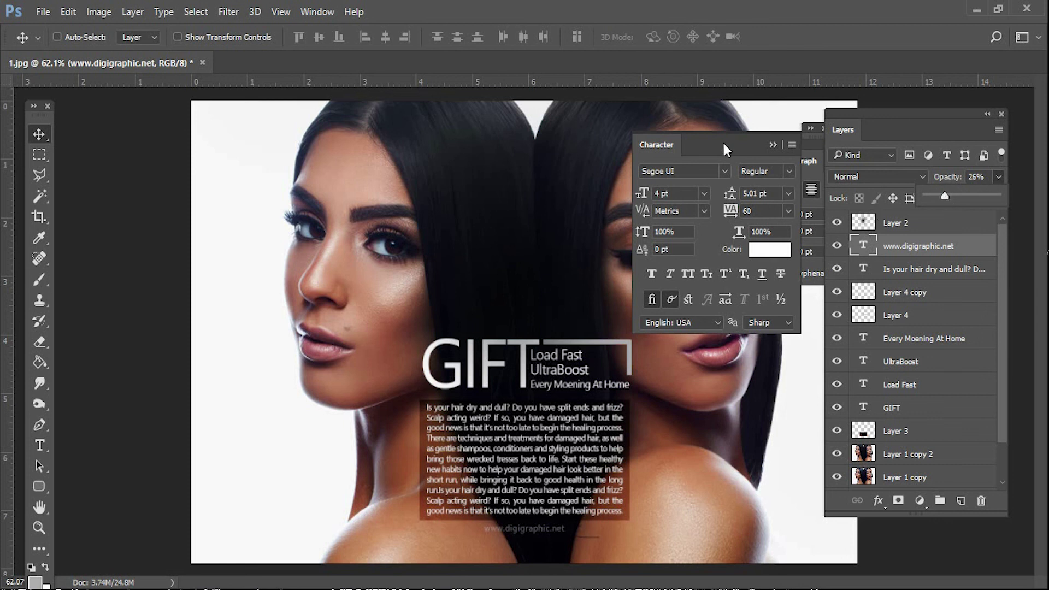
{"action": "left_click", "coordinate": [818, 123]}
{"action": "left_click_drag", "start_coordinate": [818, 143], "coordinate": [702, 153]}
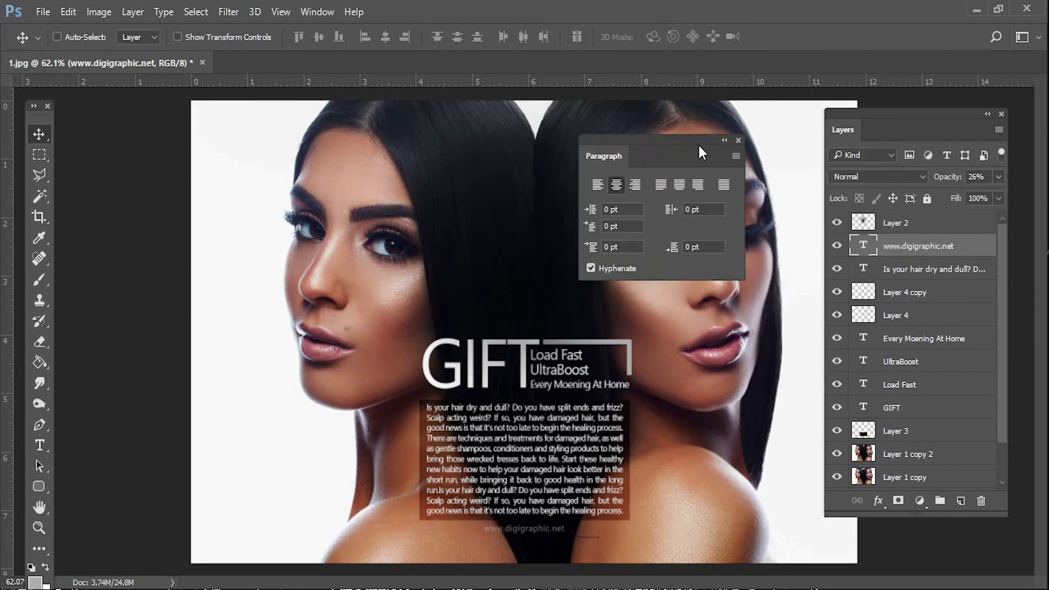
{"action": "left_click", "coordinate": [738, 140]}
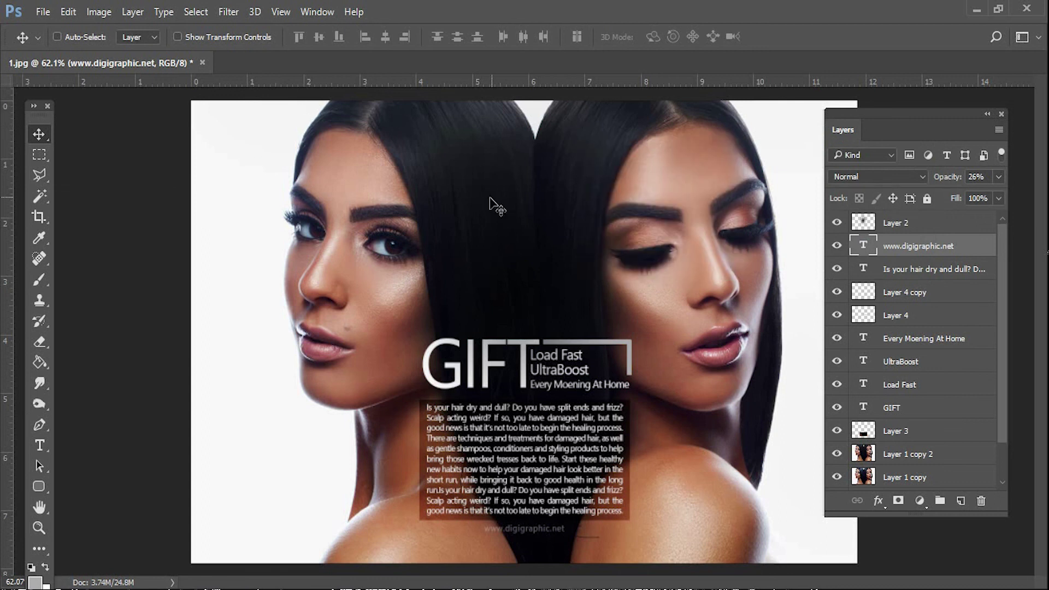
Scroll through the layers list, then hide and restore the Layers panel with F7
{"action": "scroll", "coordinate": [500, 208], "scroll_direction": "down", "scroll_amount": 1}
{"action": "scroll", "coordinate": [519, 224], "scroll_direction": "down", "scroll_amount": 1}
{"action": "scroll", "coordinate": [601, 253], "scroll_direction": "down", "scroll_amount": 3}
{"action": "scroll", "coordinate": [683, 306], "scroll_direction": "up", "scroll_amount": 7}
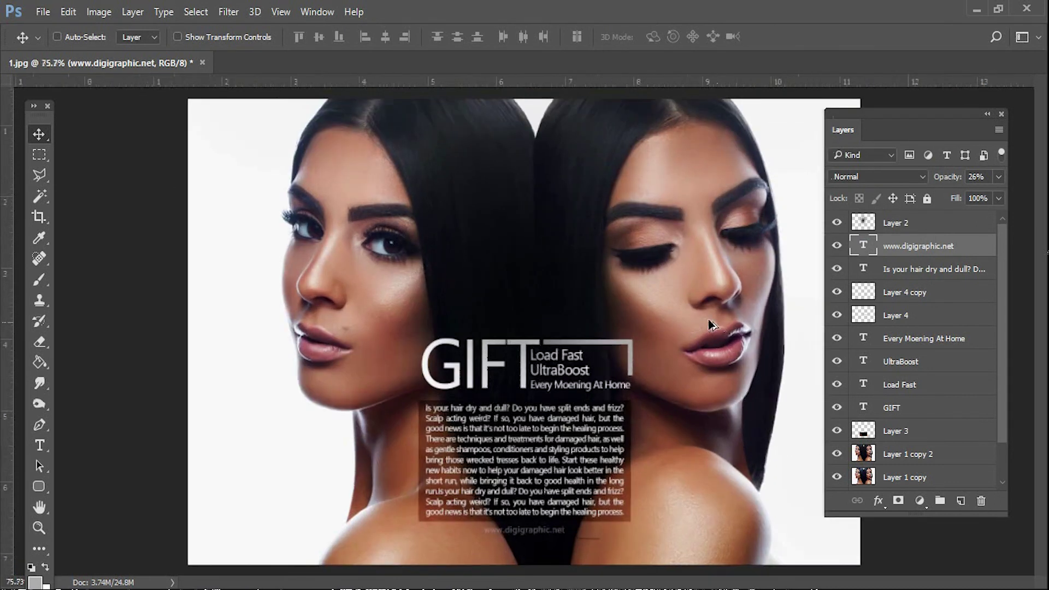
{"action": "scroll", "coordinate": [709, 325], "scroll_direction": "down", "scroll_amount": 1}
{"action": "left_click", "coordinate": [1002, 114]}
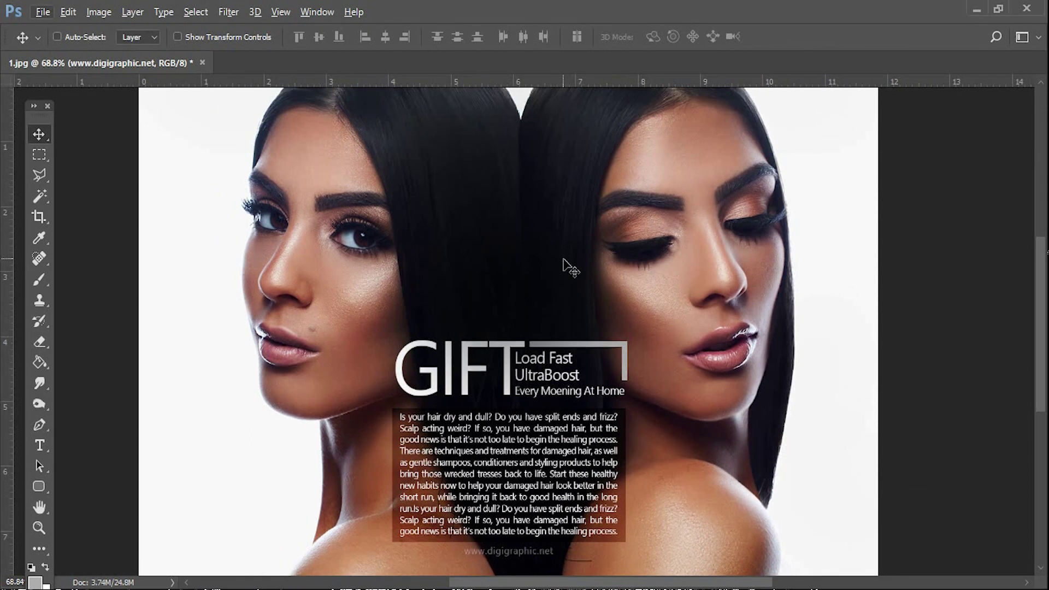
{"action": "key", "text": "F7"}
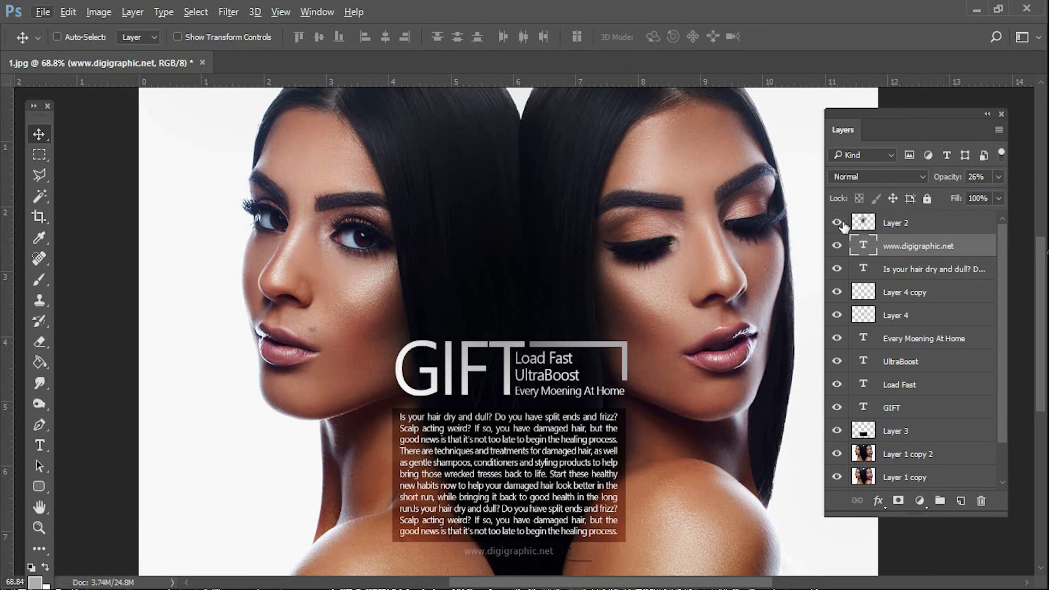
Select Layer 3 down to Layer 1 and group them into a collapsed Group 1
{"action": "left_click", "coordinate": [886, 431]}
{"action": "scroll", "coordinate": [892, 445], "scroll_direction": "down", "scroll_amount": 1}
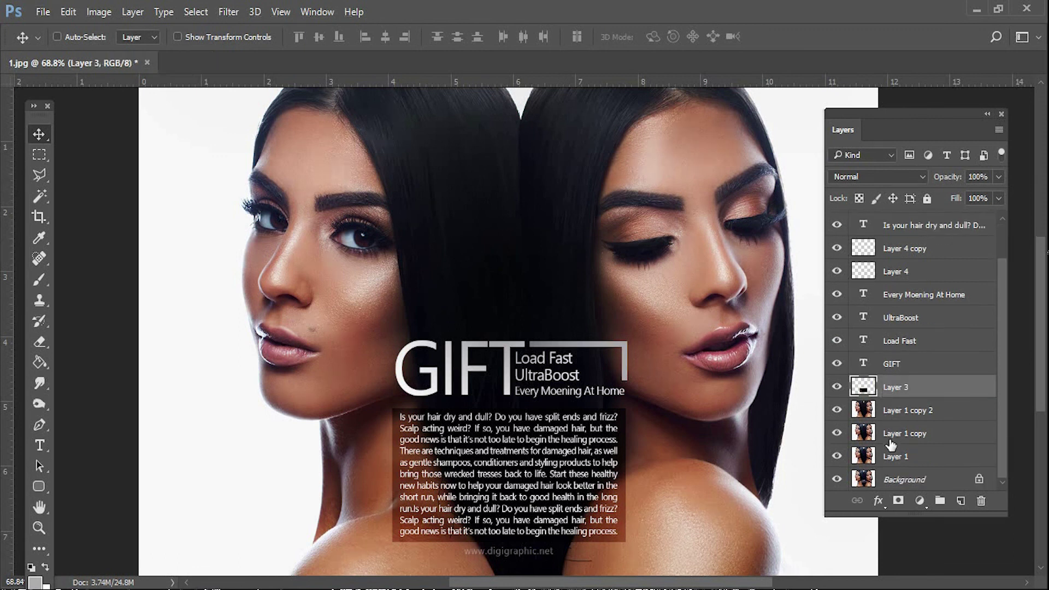
{"action": "left_click", "coordinate": [892, 457]}
{"action": "scroll", "coordinate": [896, 454], "scroll_direction": "up", "scroll_amount": 2}
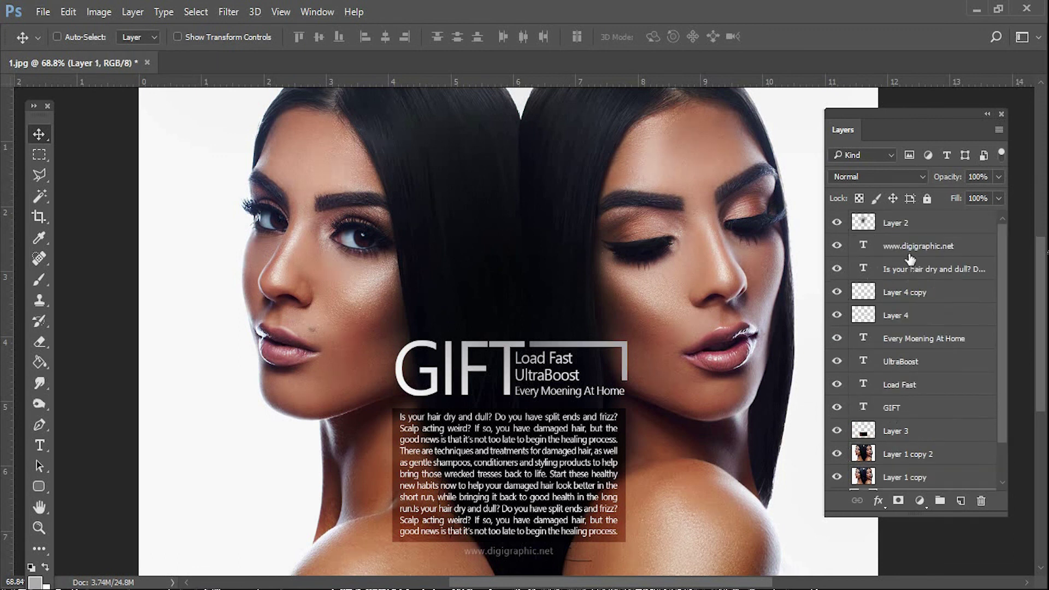
{"action": "left_click", "coordinate": [910, 224], "text": "shift"}
{"action": "left_click", "coordinate": [940, 500]}
Toggle Group 1's visibility off and on to compare before and after
{"action": "left_click", "coordinate": [837, 220]}
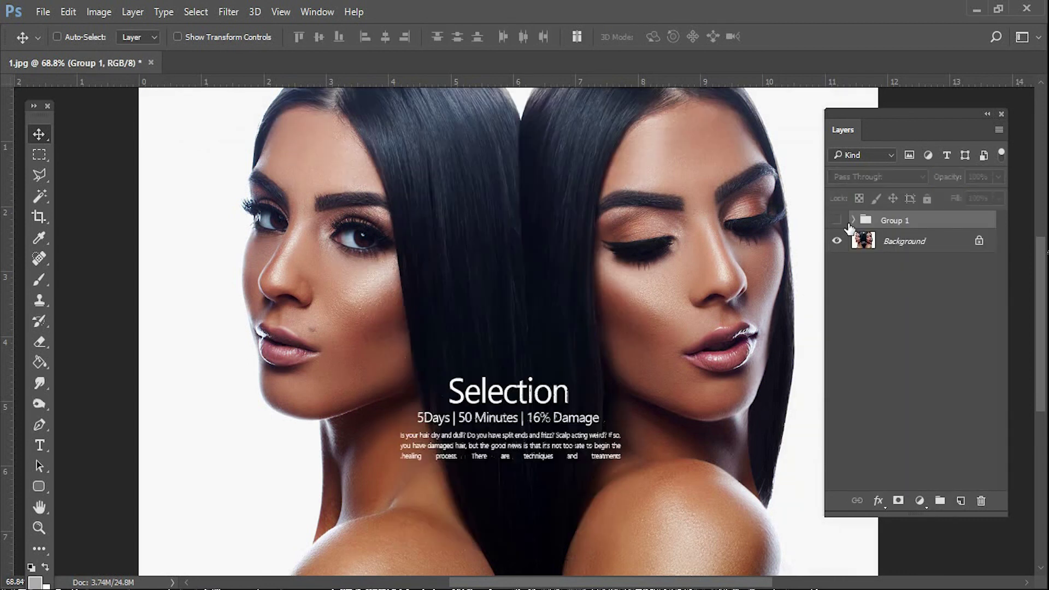
{"action": "left_click", "coordinate": [841, 221]}
{"action": "left_click", "coordinate": [836, 220]}
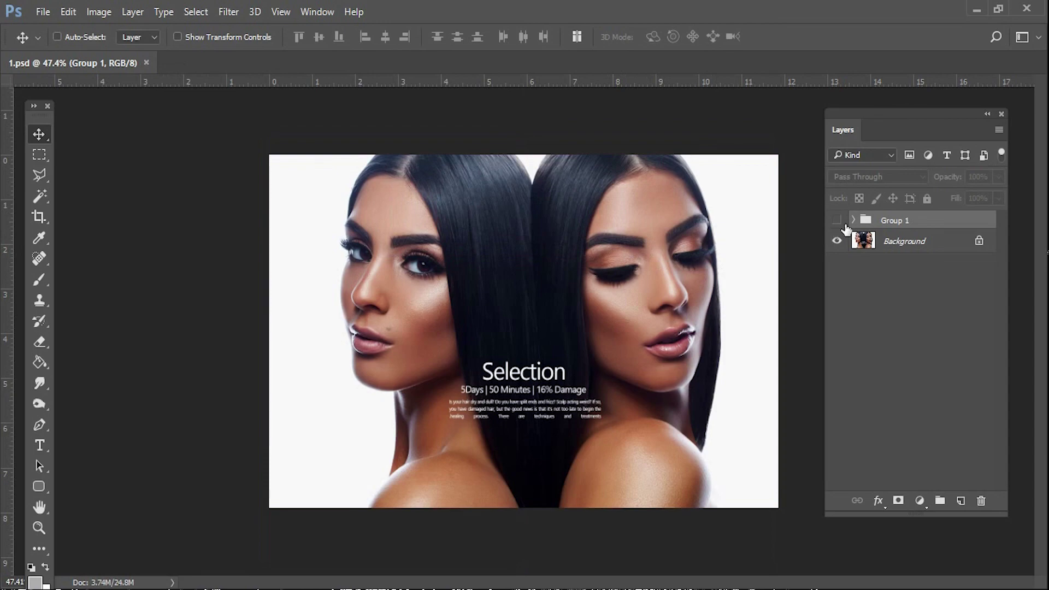
{"action": "left_click", "coordinate": [837, 220]}
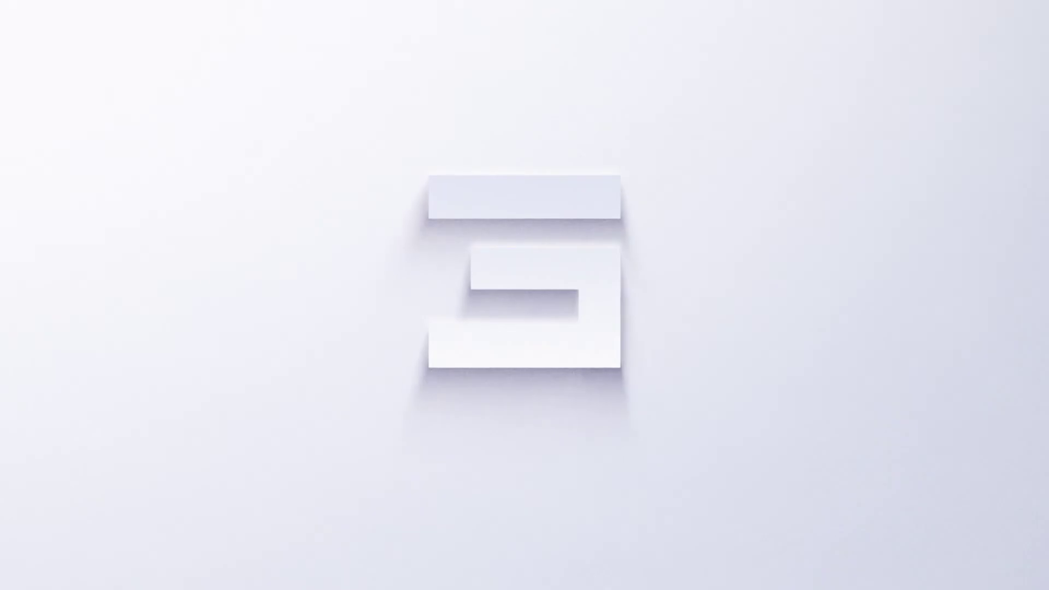